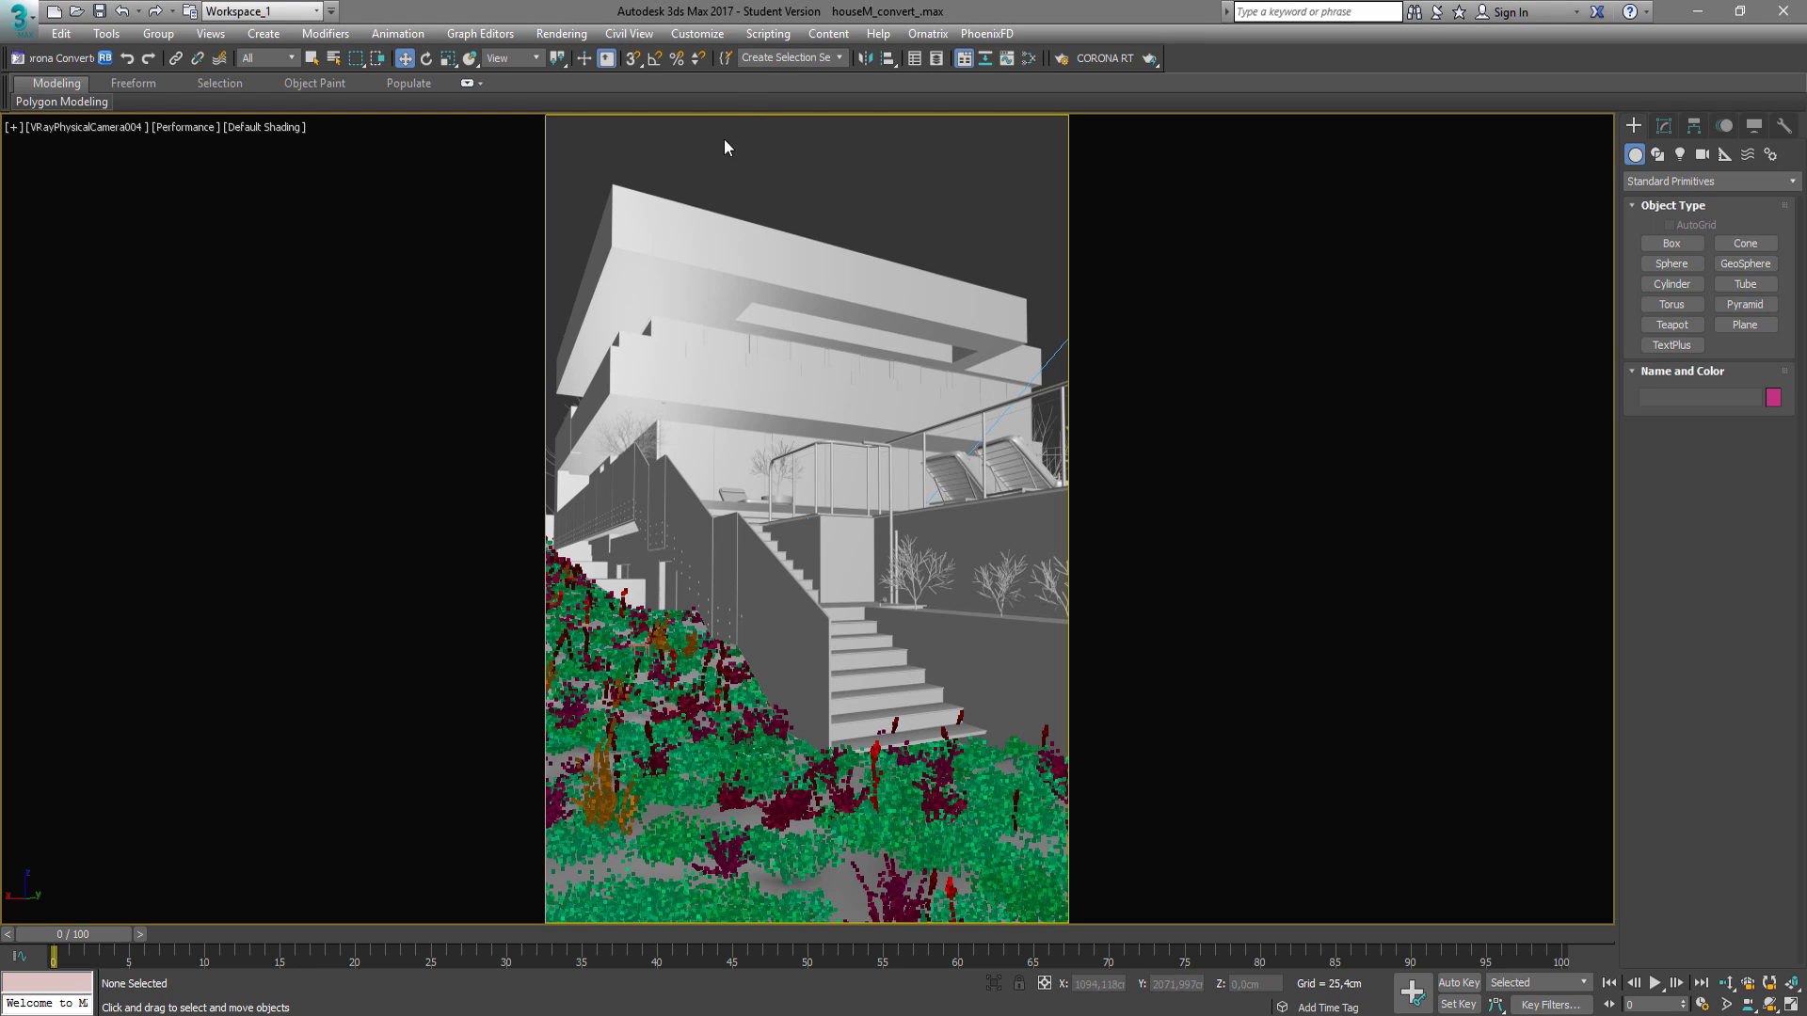
Try to add the Corona Mtl/Lights converter action from the Corona Renderer category to the main toolbar.
click(705, 35)
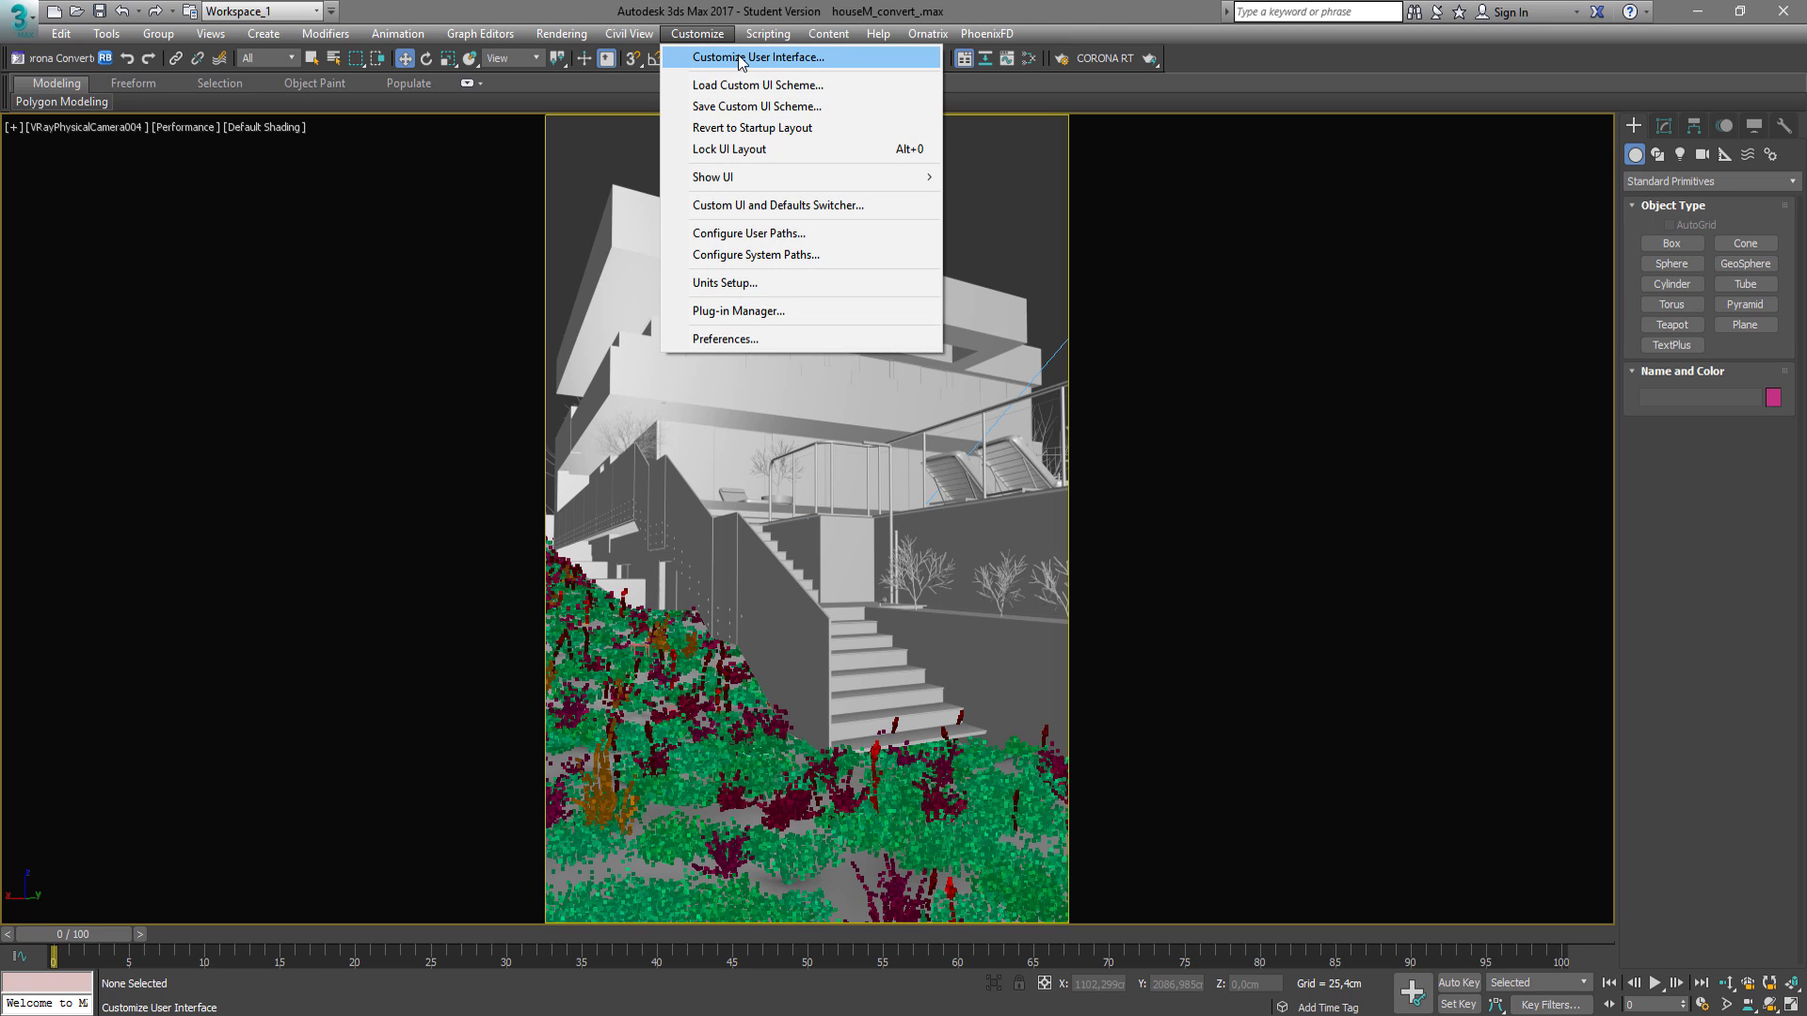
click(772, 57)
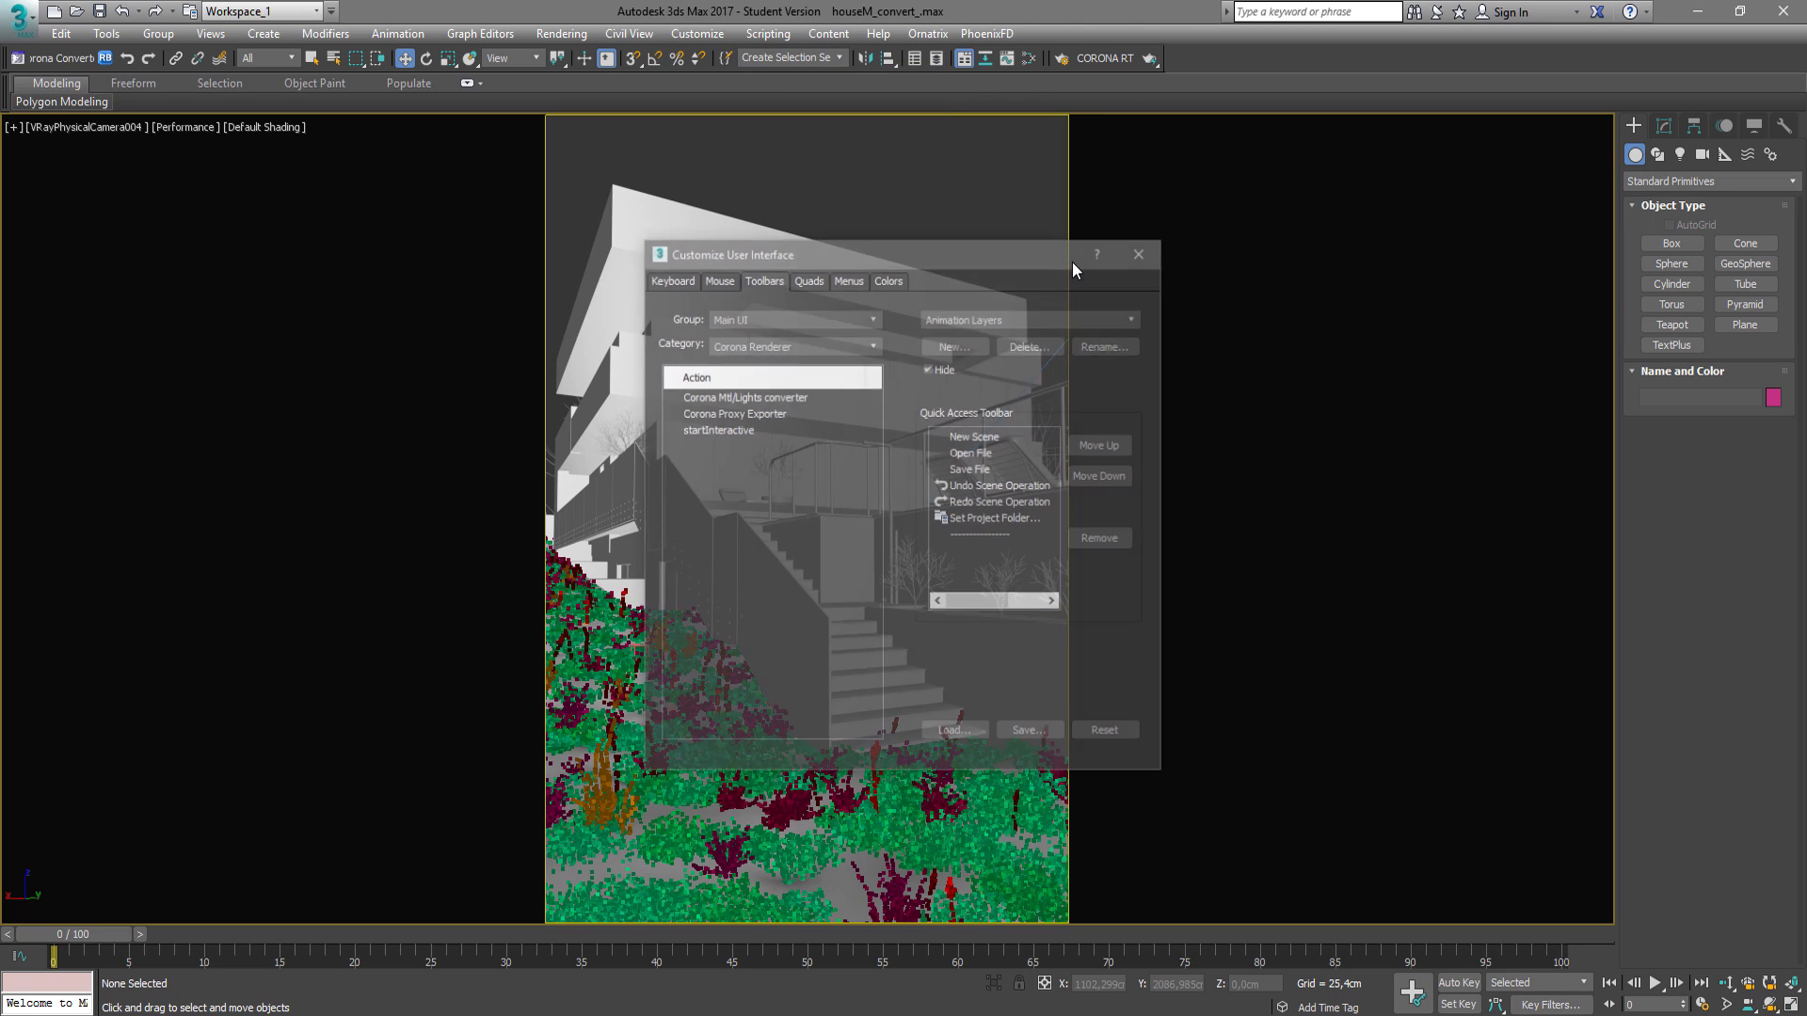
click(774, 349)
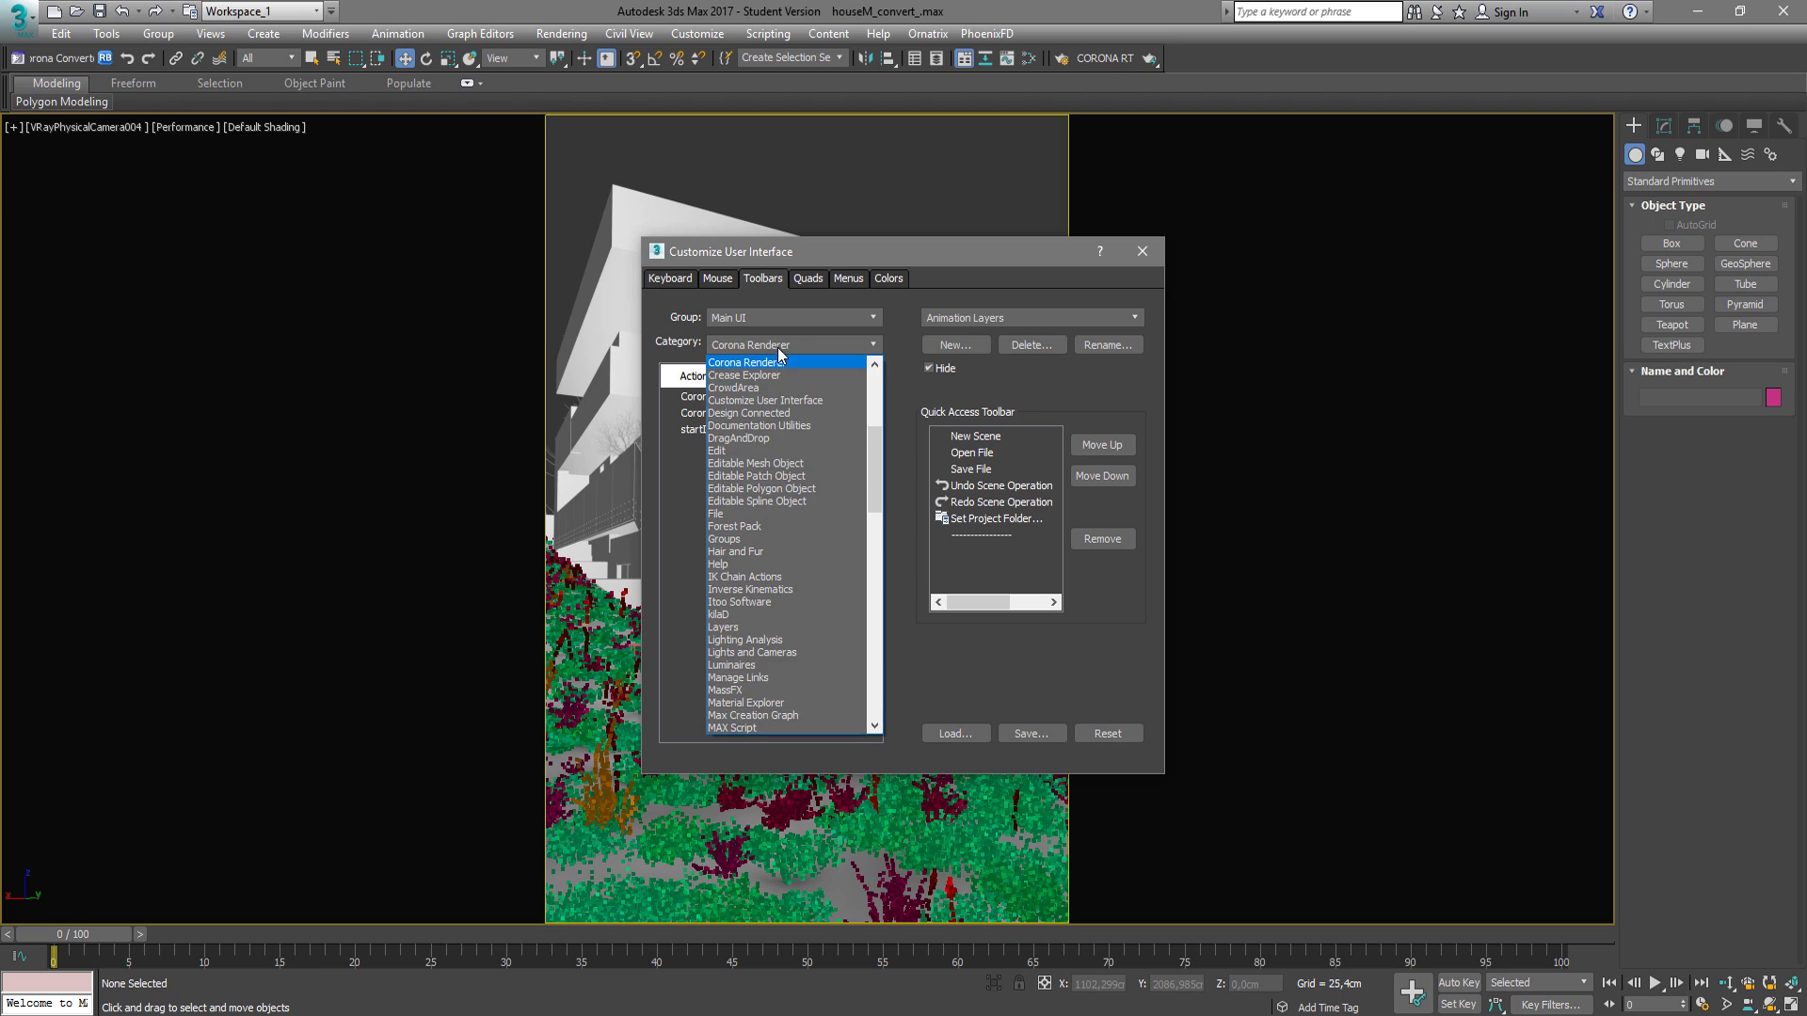
click(775, 359)
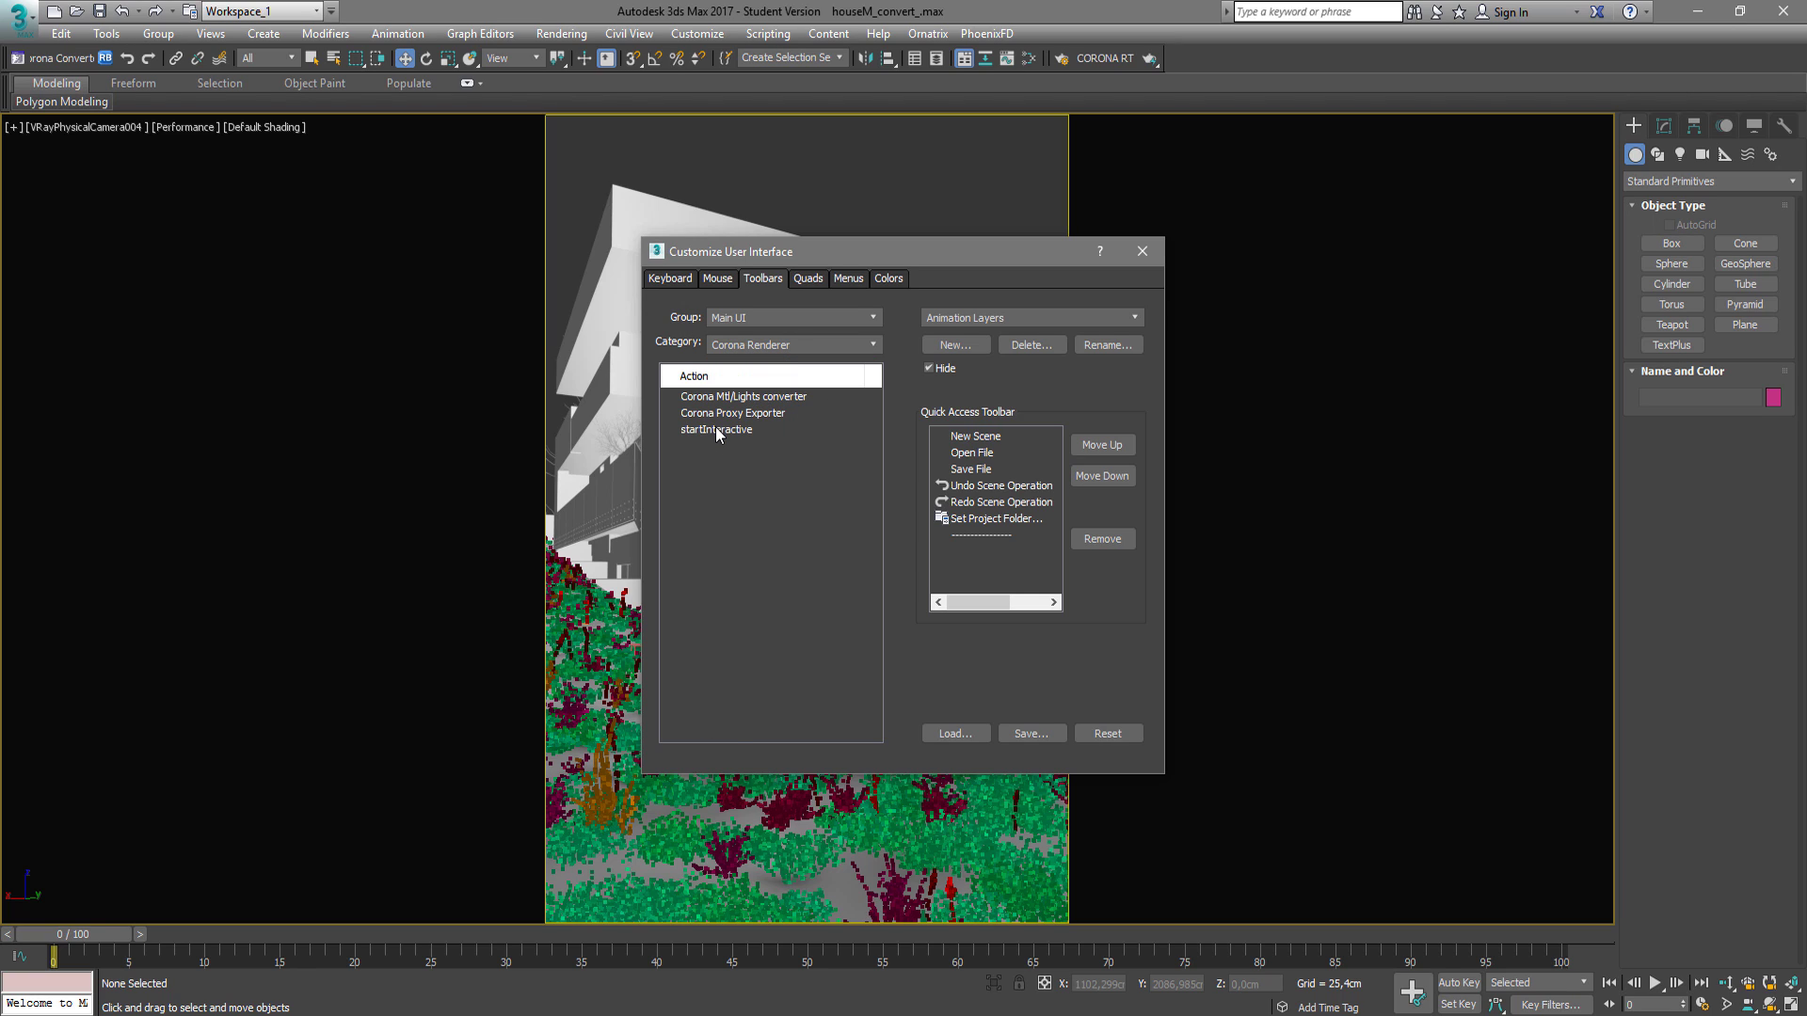
click(738, 397)
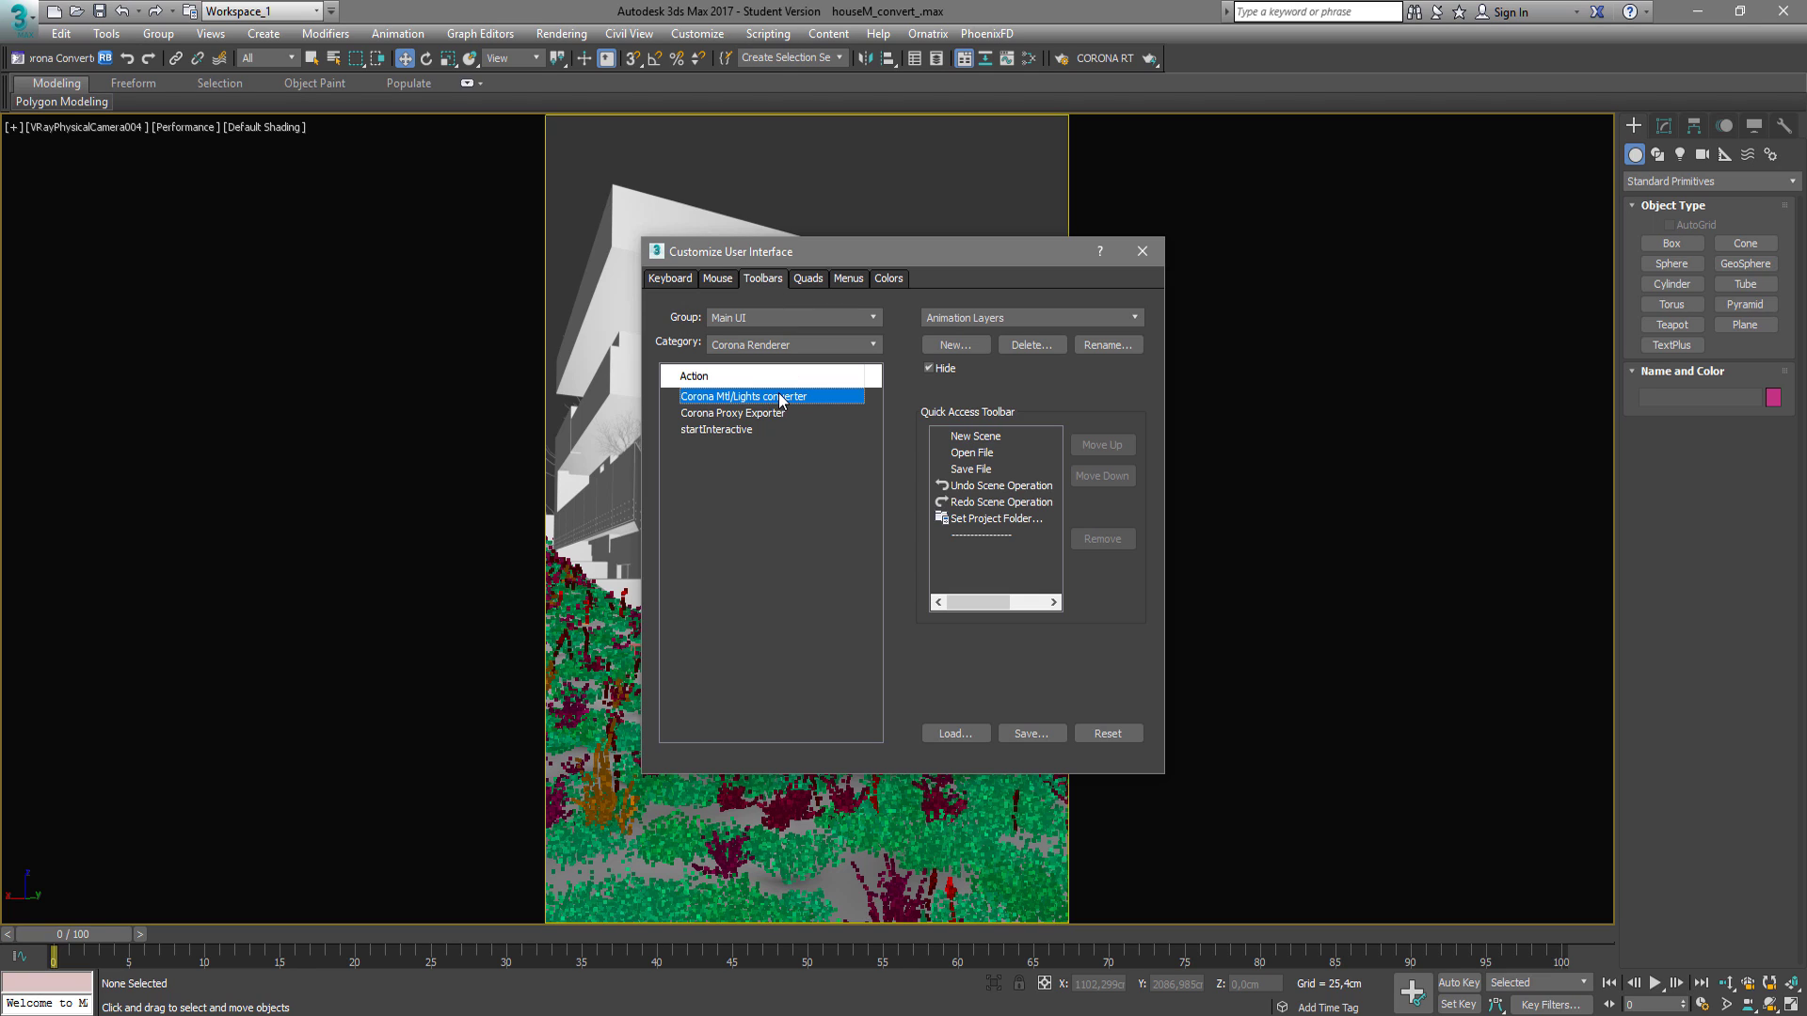
drag(785, 403, 157, 62)
key(Escape)
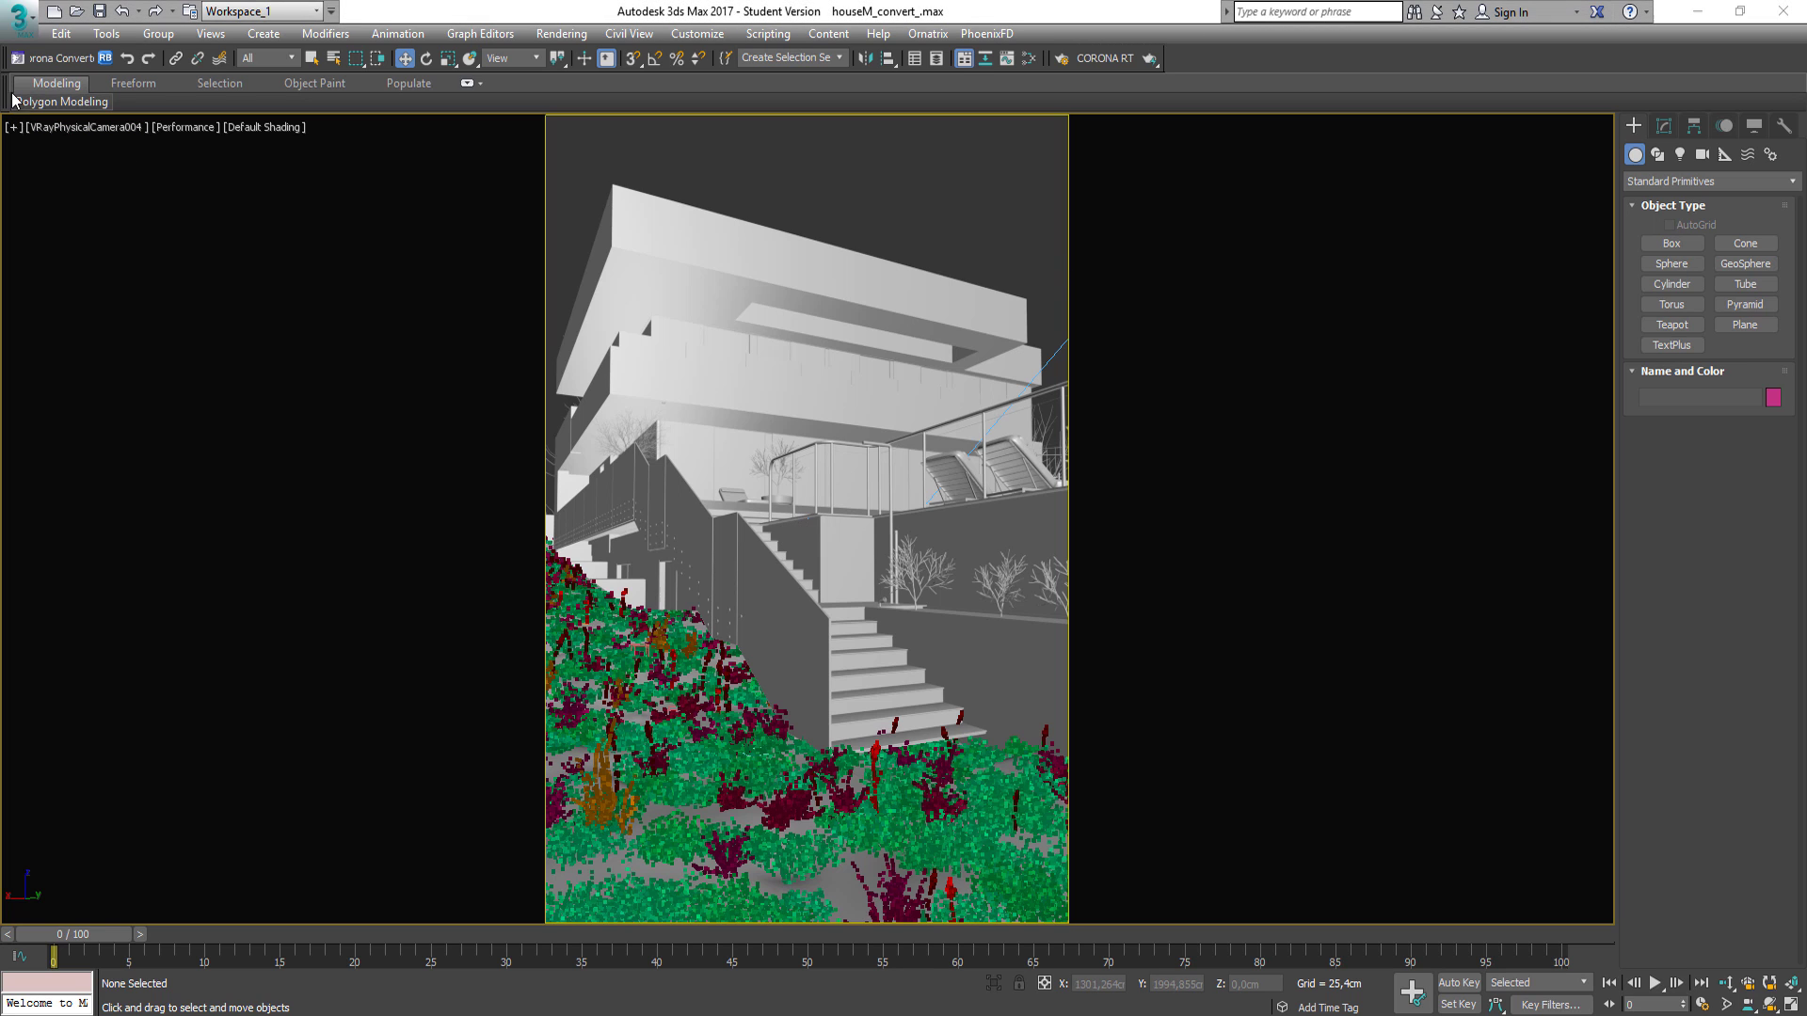
Launch the Corona Converter and place its window beside the camera view, clear of the house.
click(56, 59)
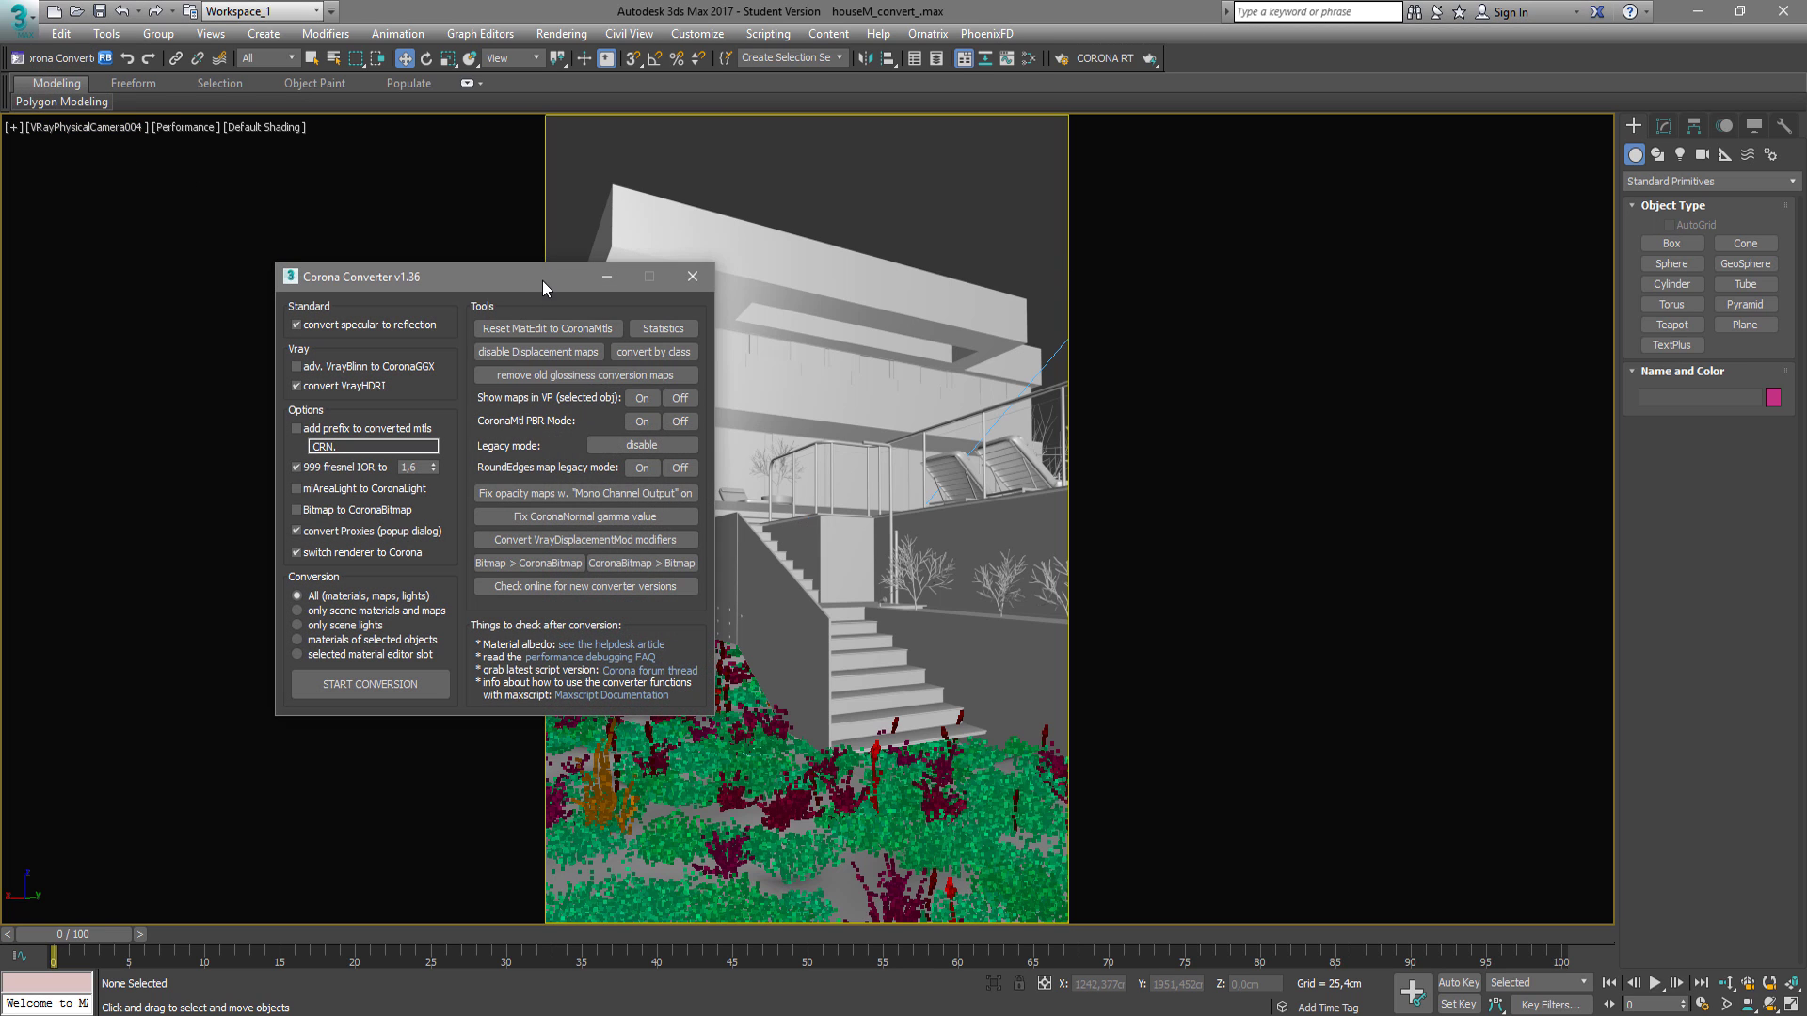
drag(542, 280, 327, 422)
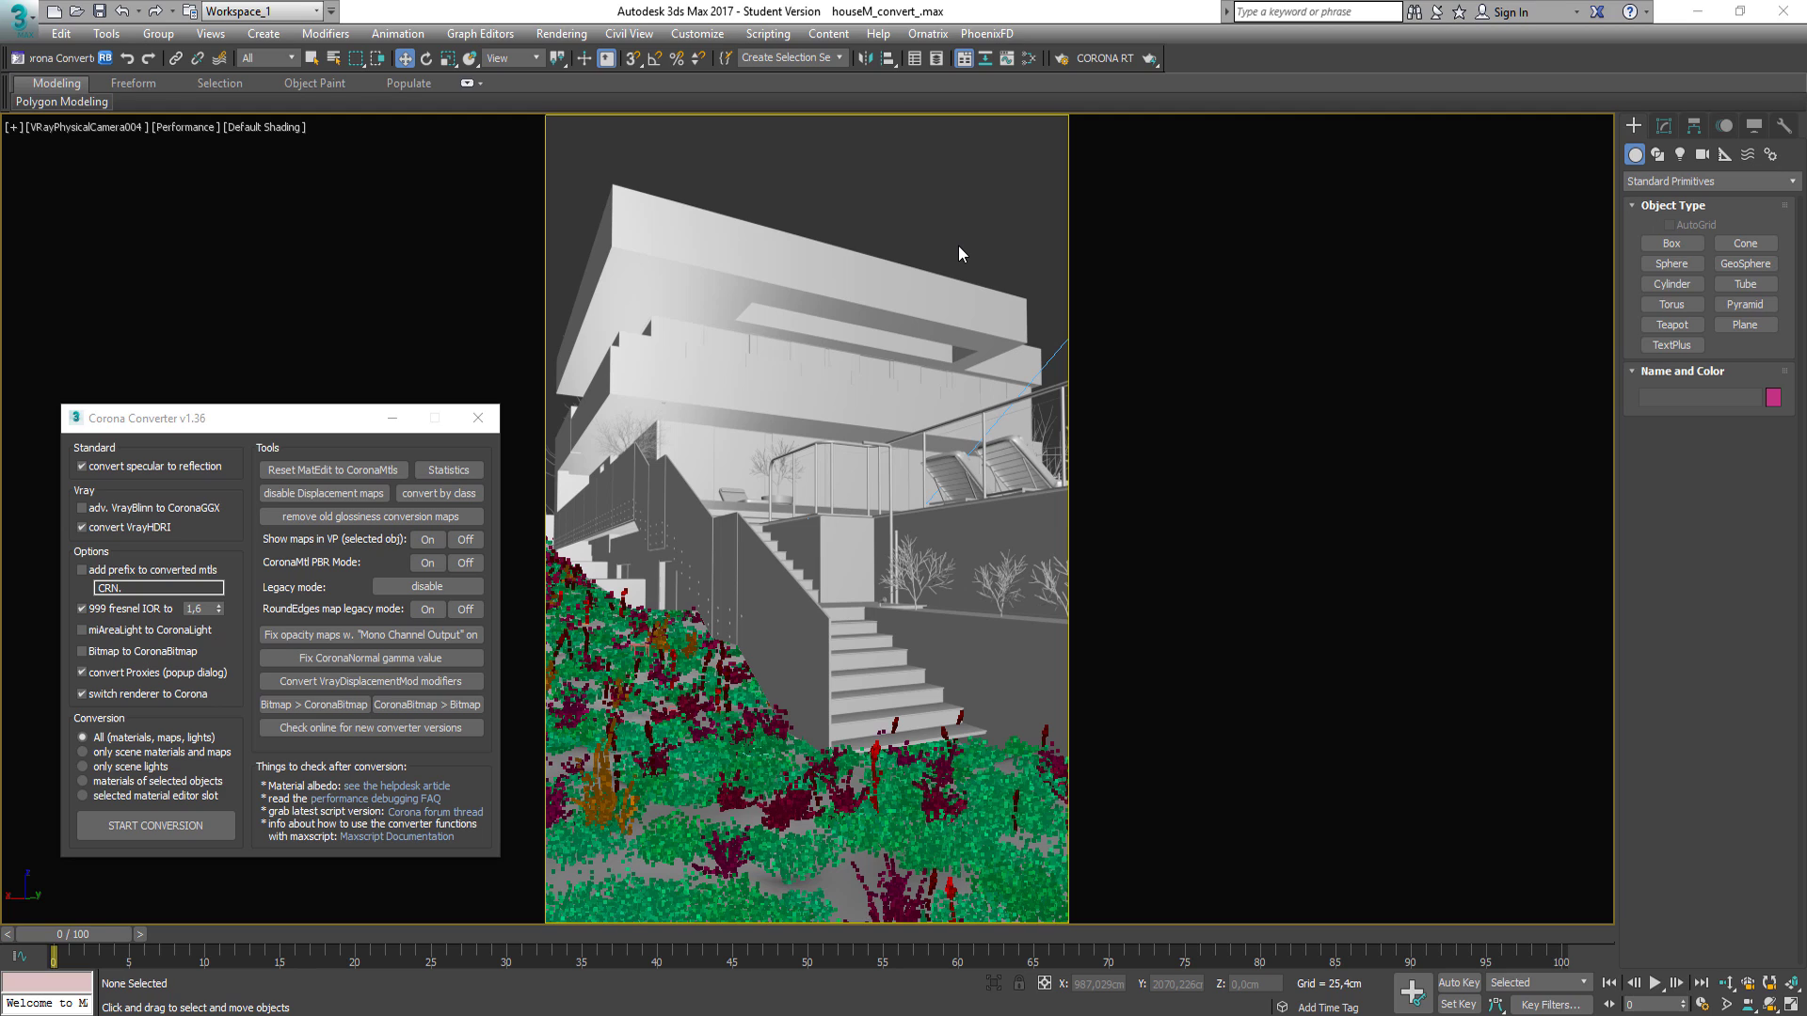
key(q)
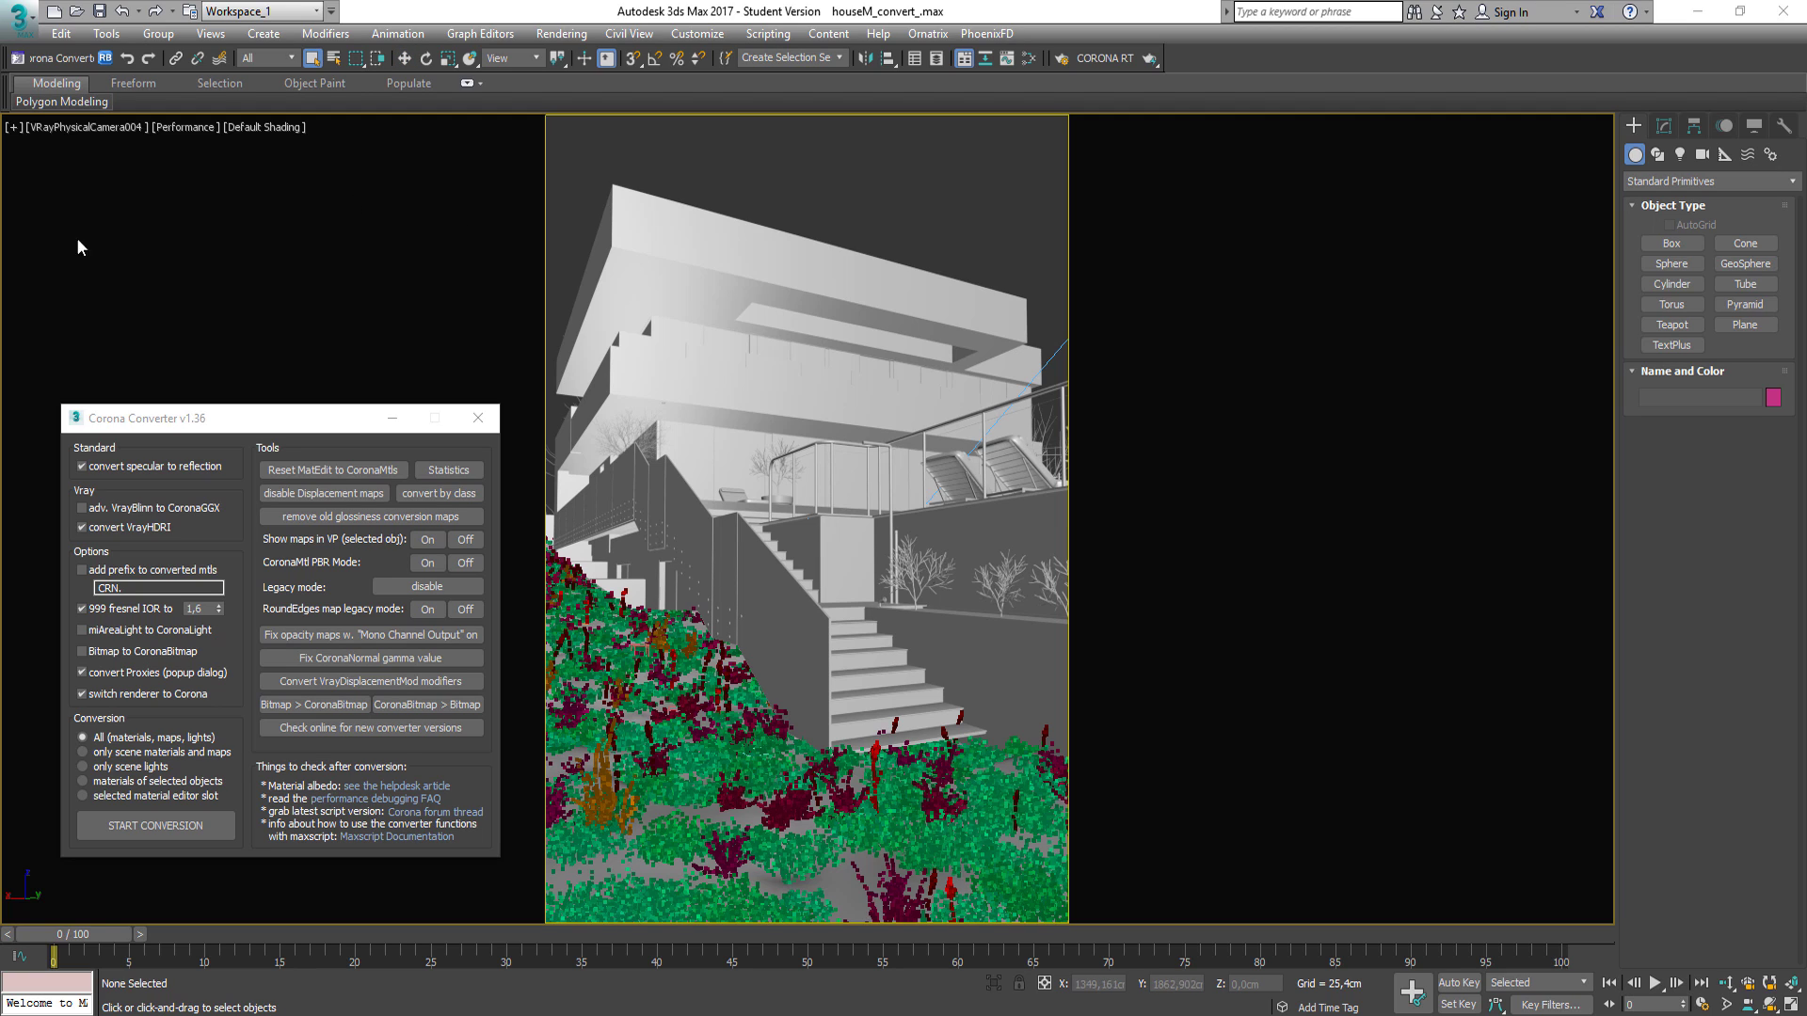
Open Relink Bitmaps and look through the scene's missing bitmap files.
click(106, 59)
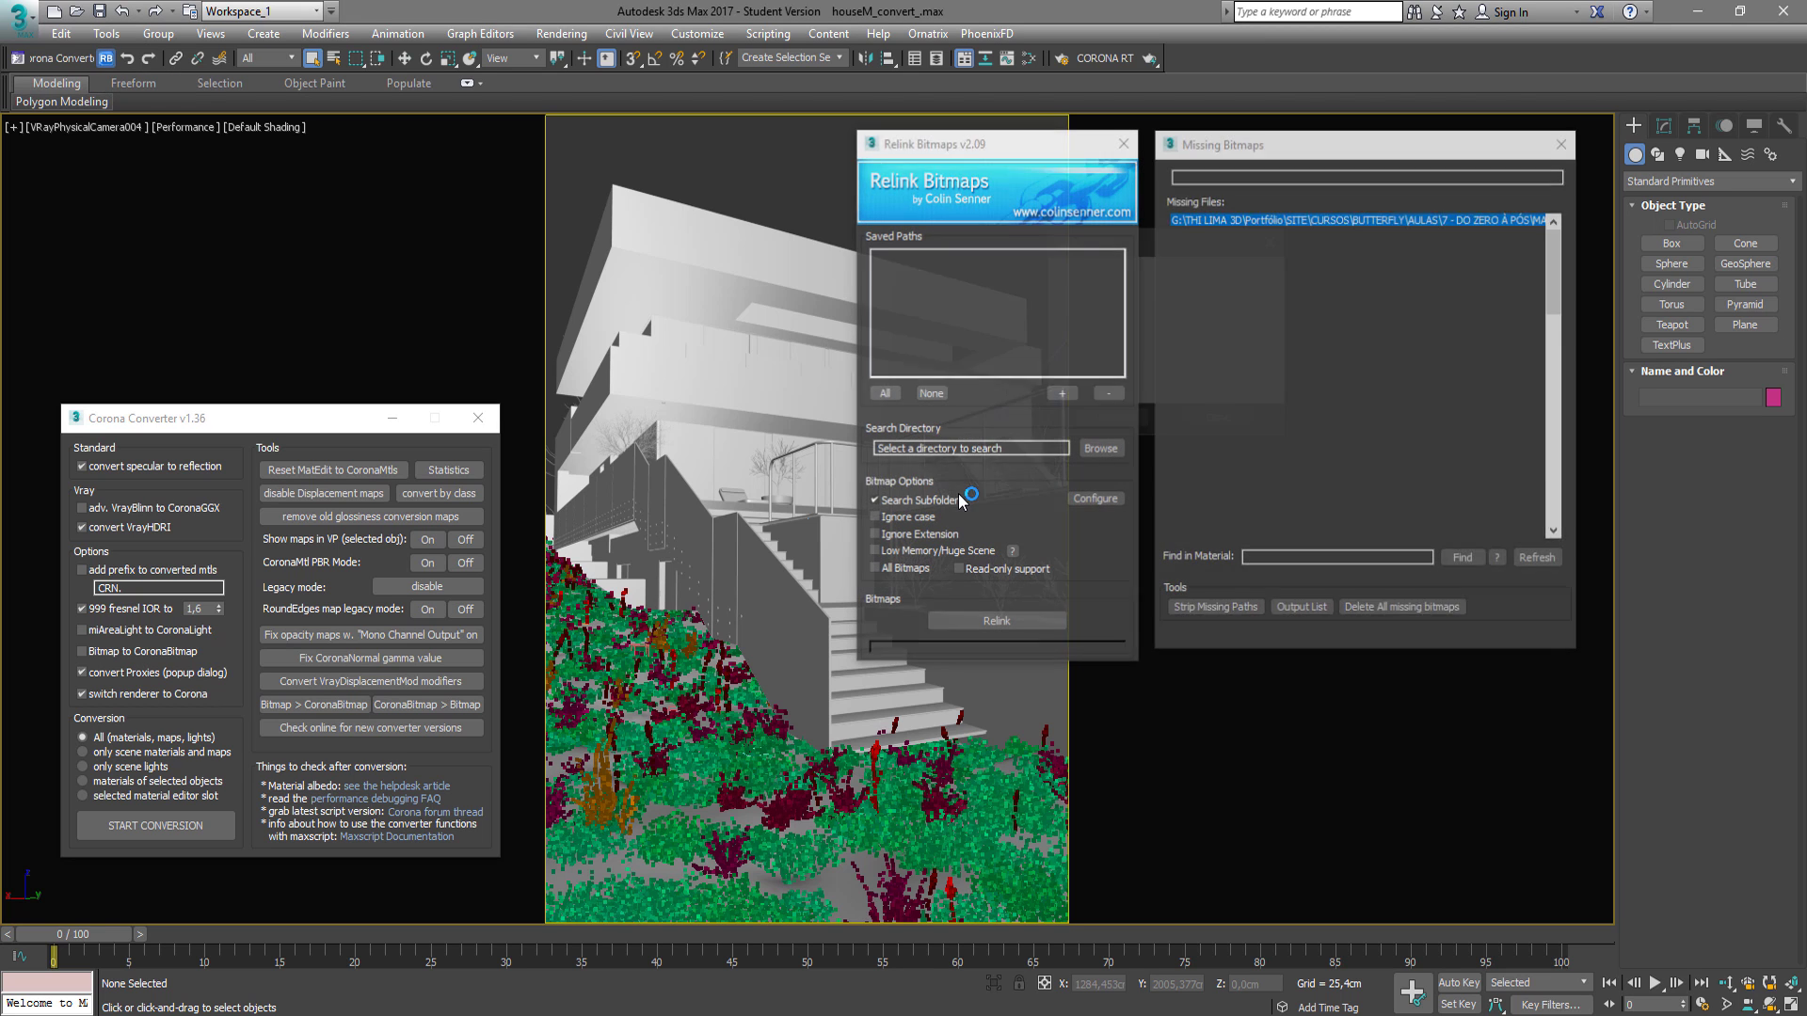
mouse_move(1554, 268)
mouse_down()
mouse_move(1560, 489)
mouse_move(1549, 262)
mouse_up()
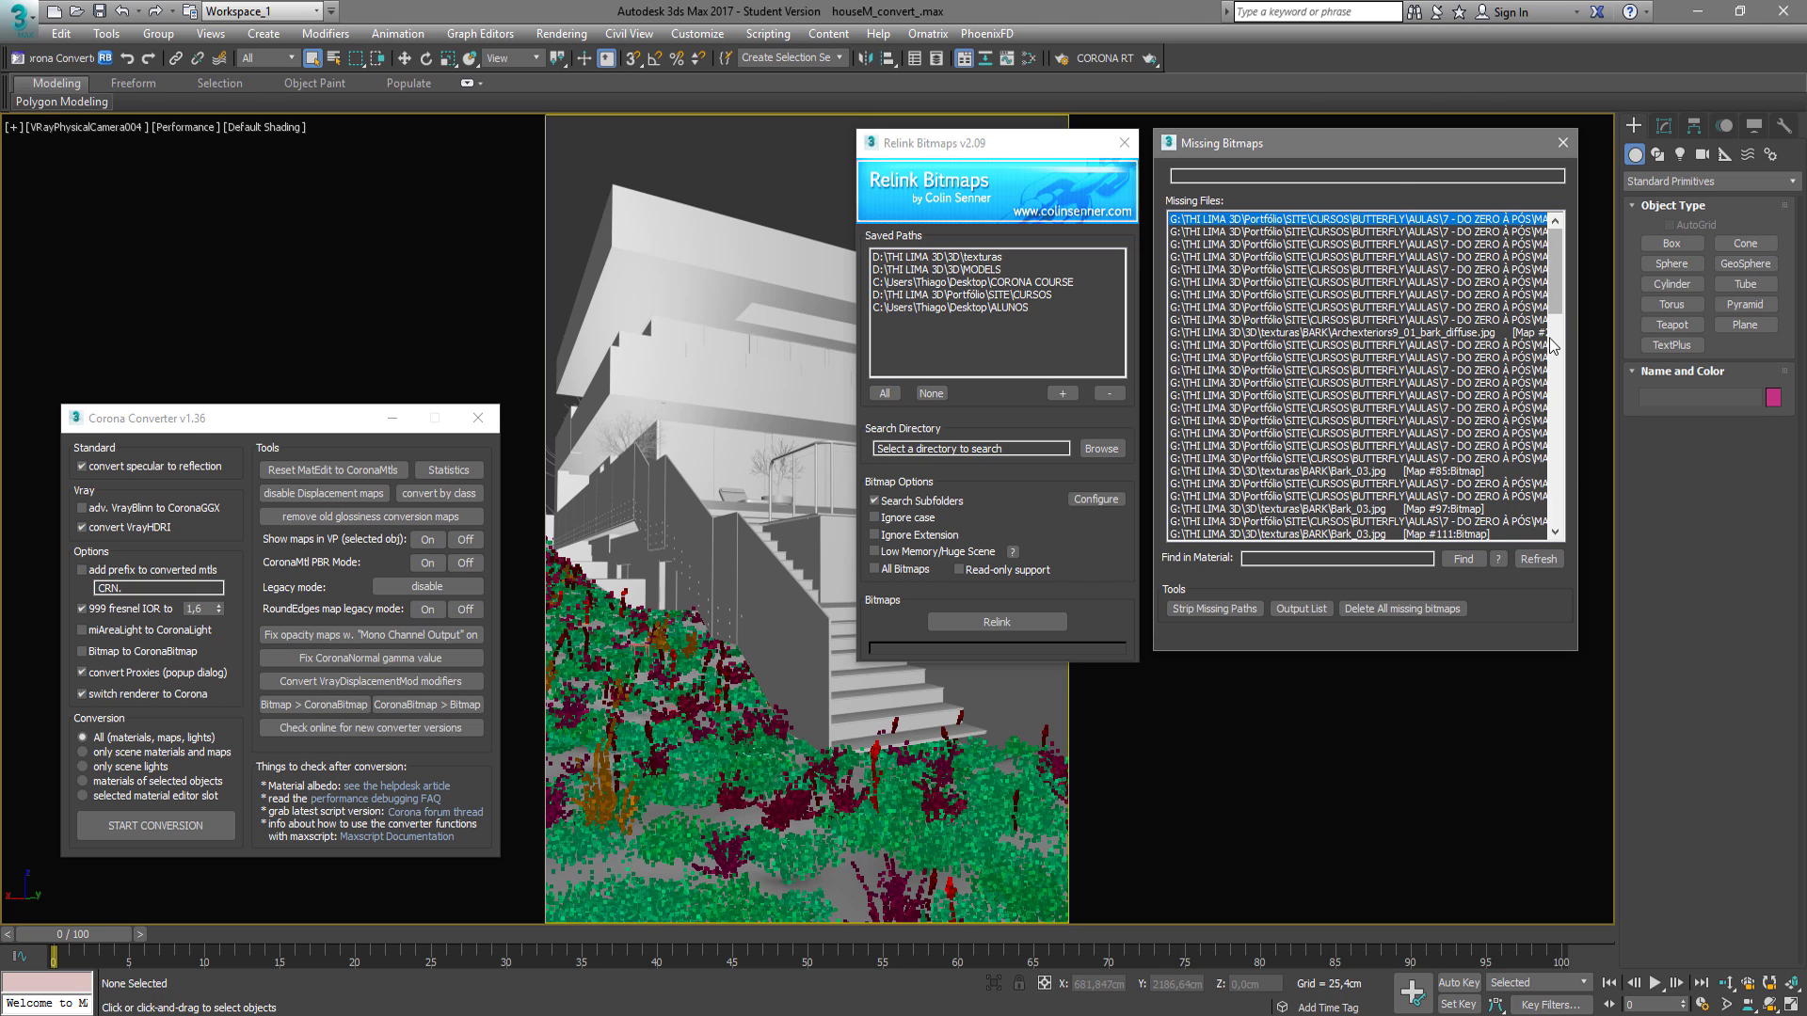
drag(1556, 263, 1558, 224)
click(1060, 395)
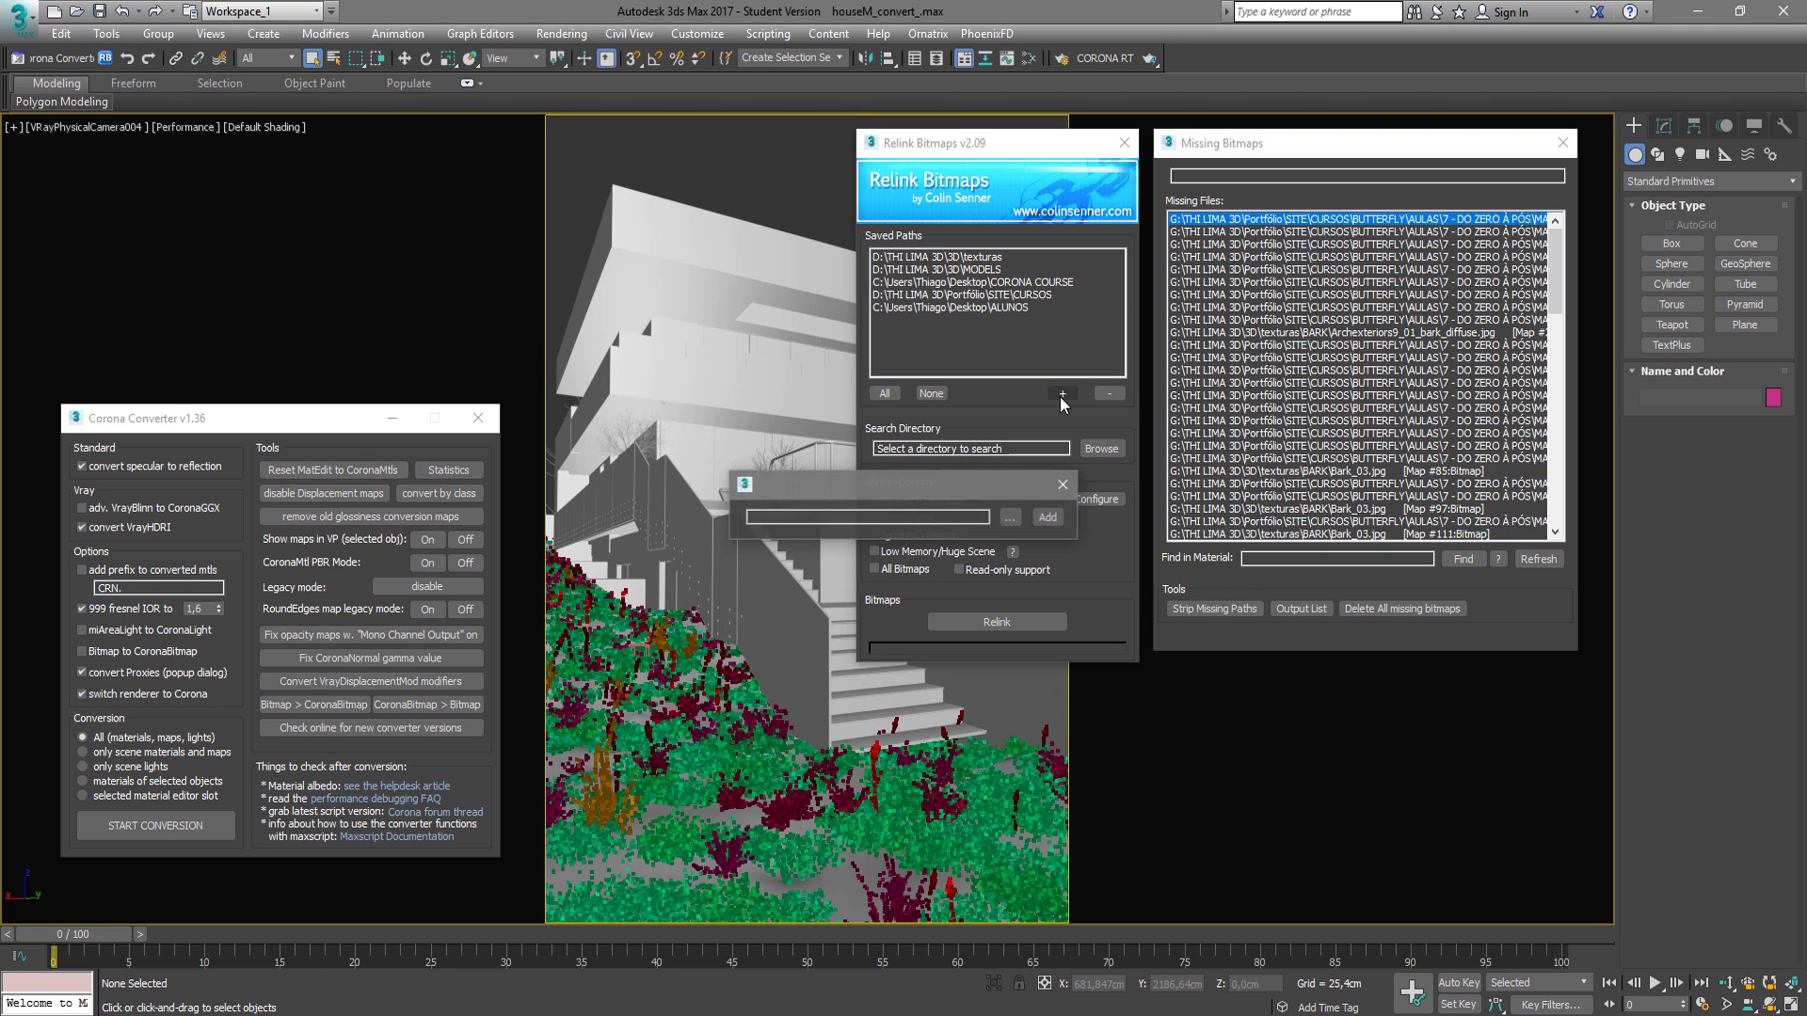
click(1008, 517)
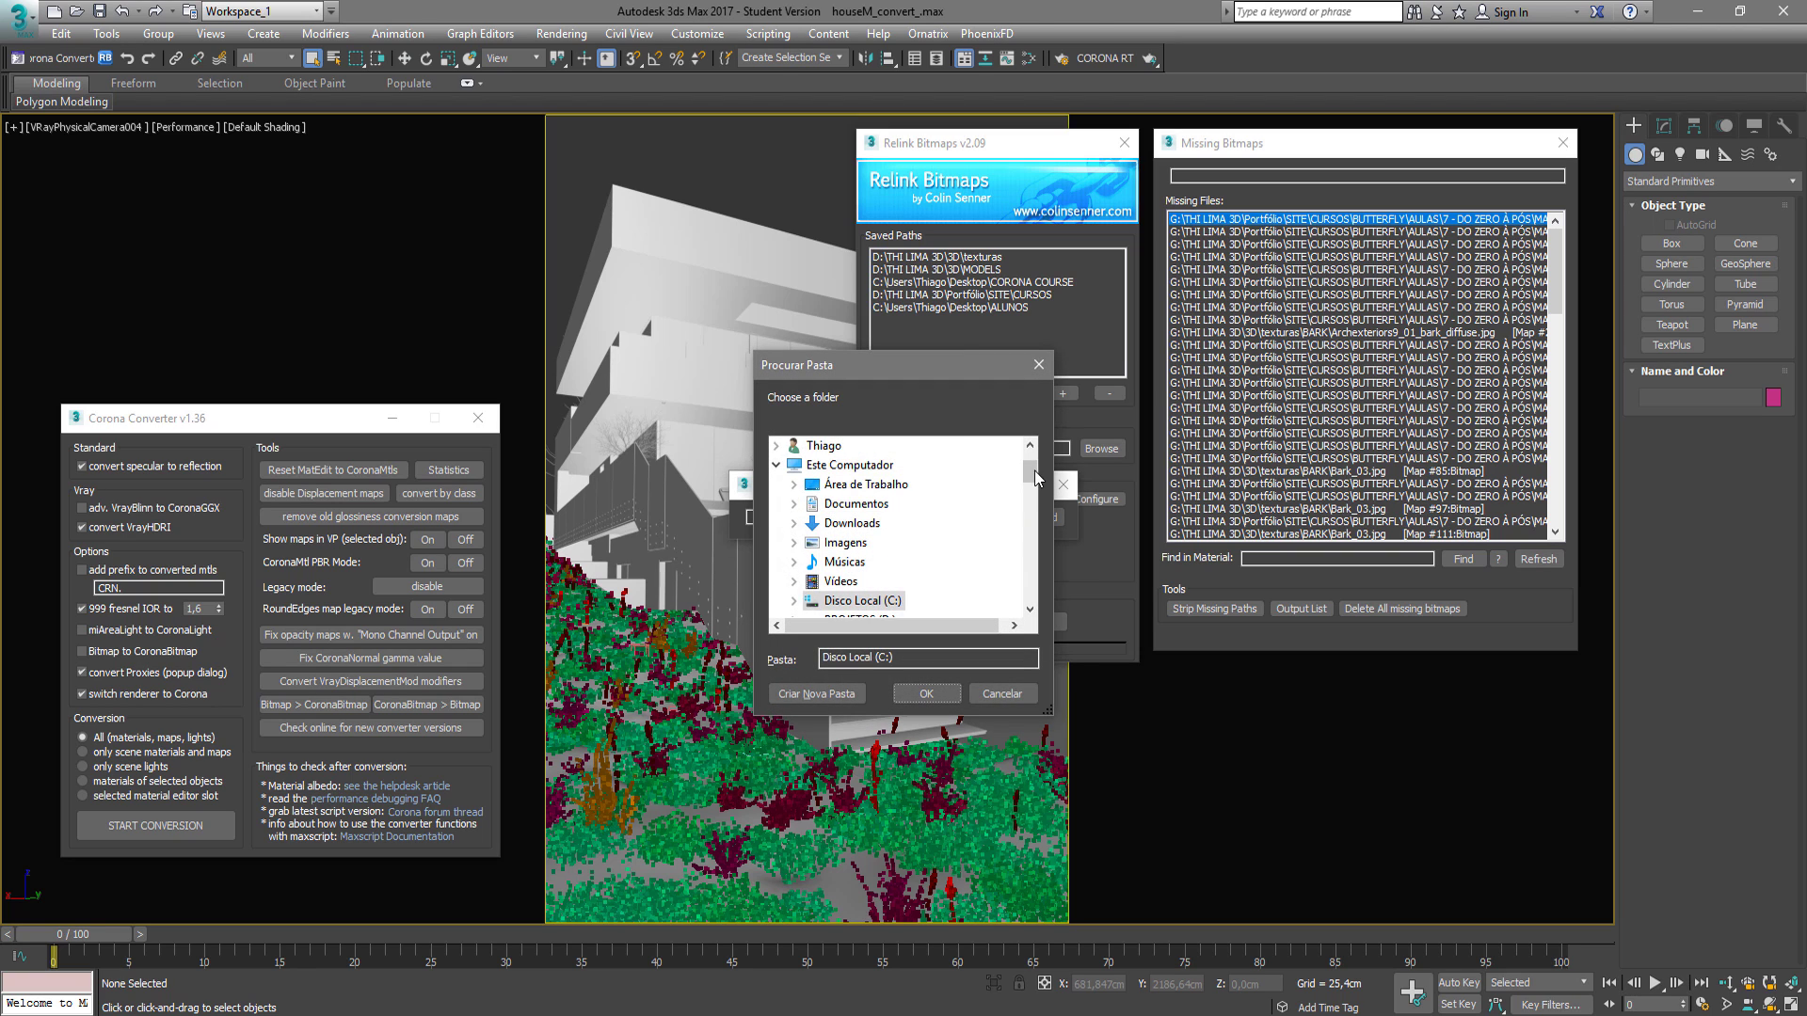
mouse_move(1030, 470)
mouse_down()
mouse_move(1027, 570)
mouse_move(1021, 465)
mouse_up()
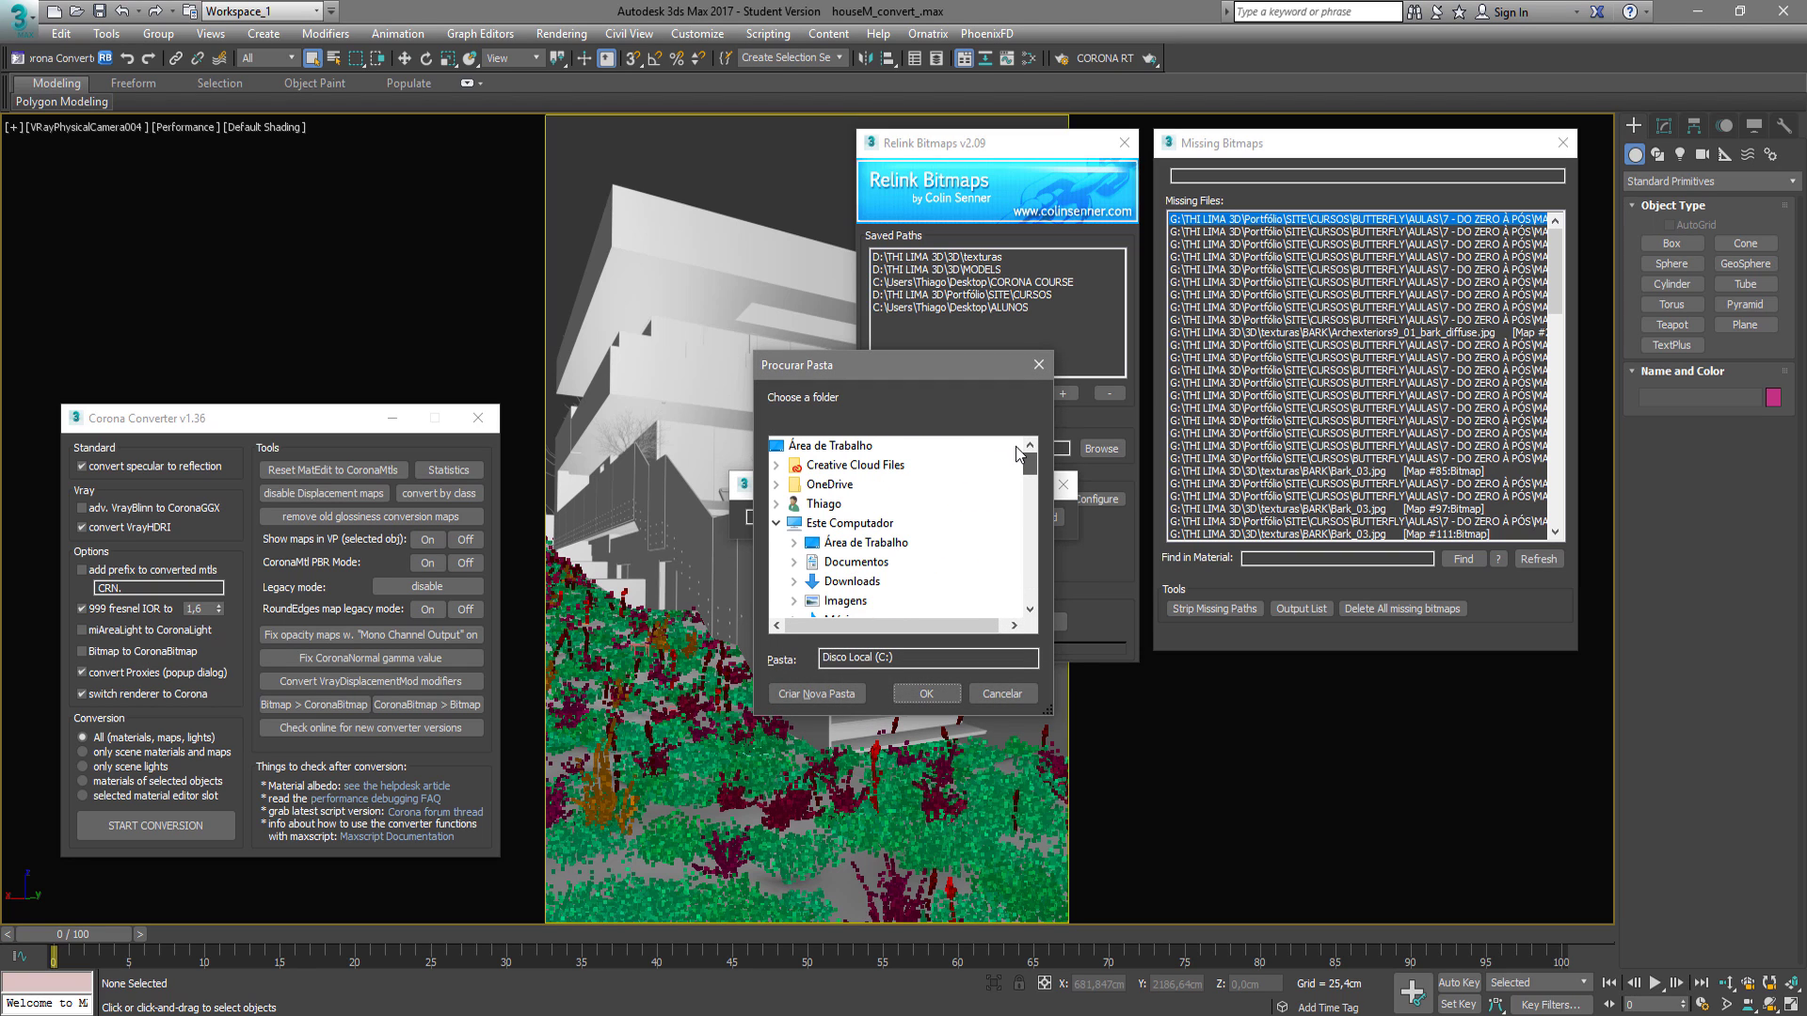
click(996, 692)
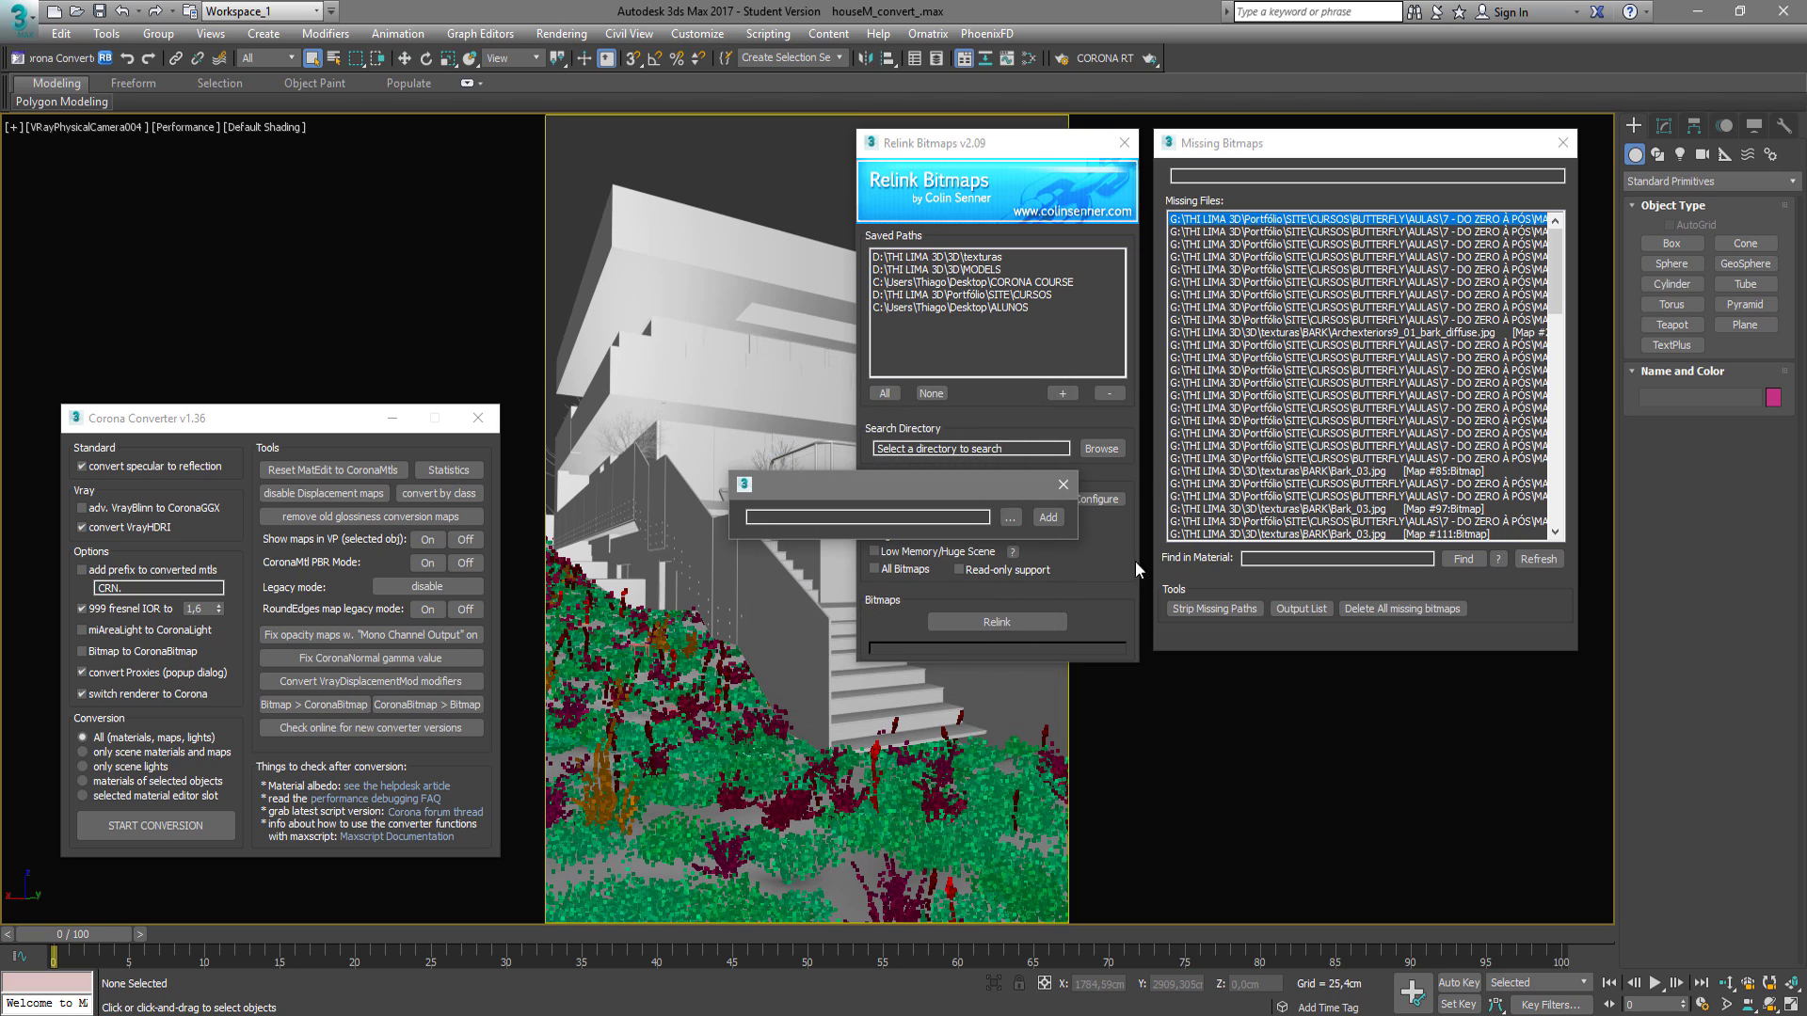
click(1063, 483)
Relink the missing bitmaps using the saved SITE\CURSOS path, and close the relinking windows.
click(1035, 295)
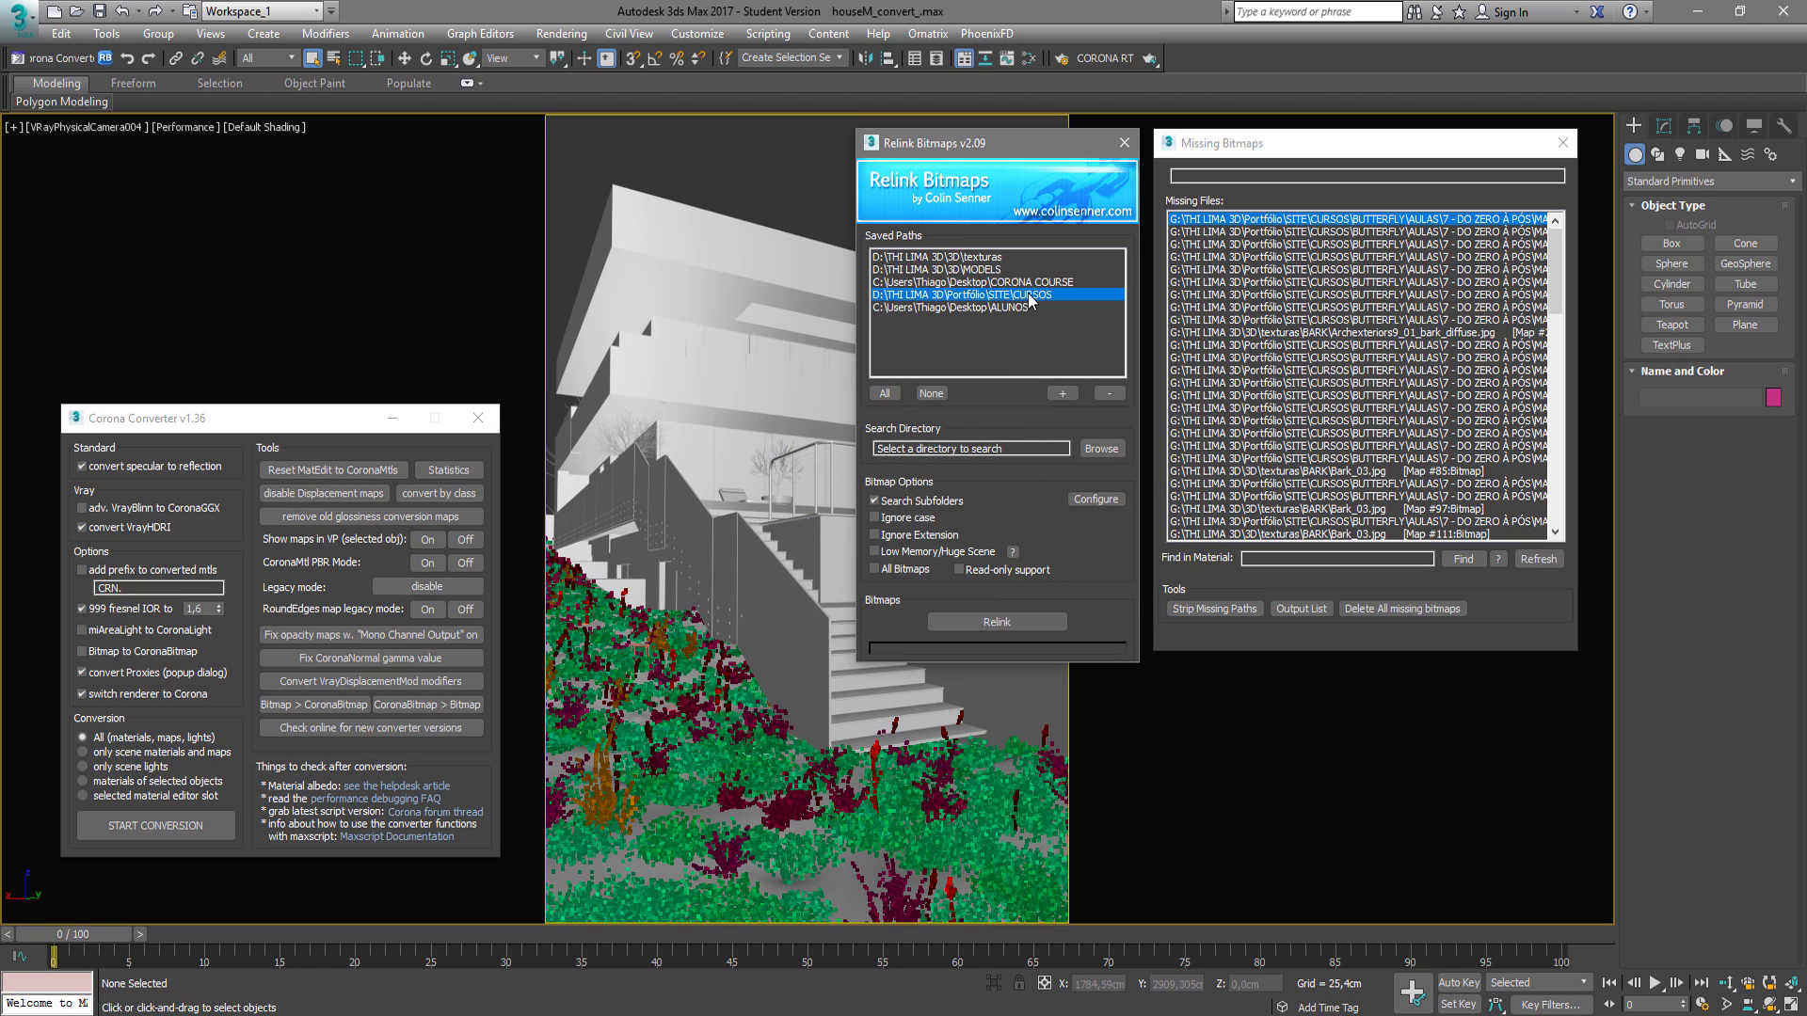
click(1020, 619)
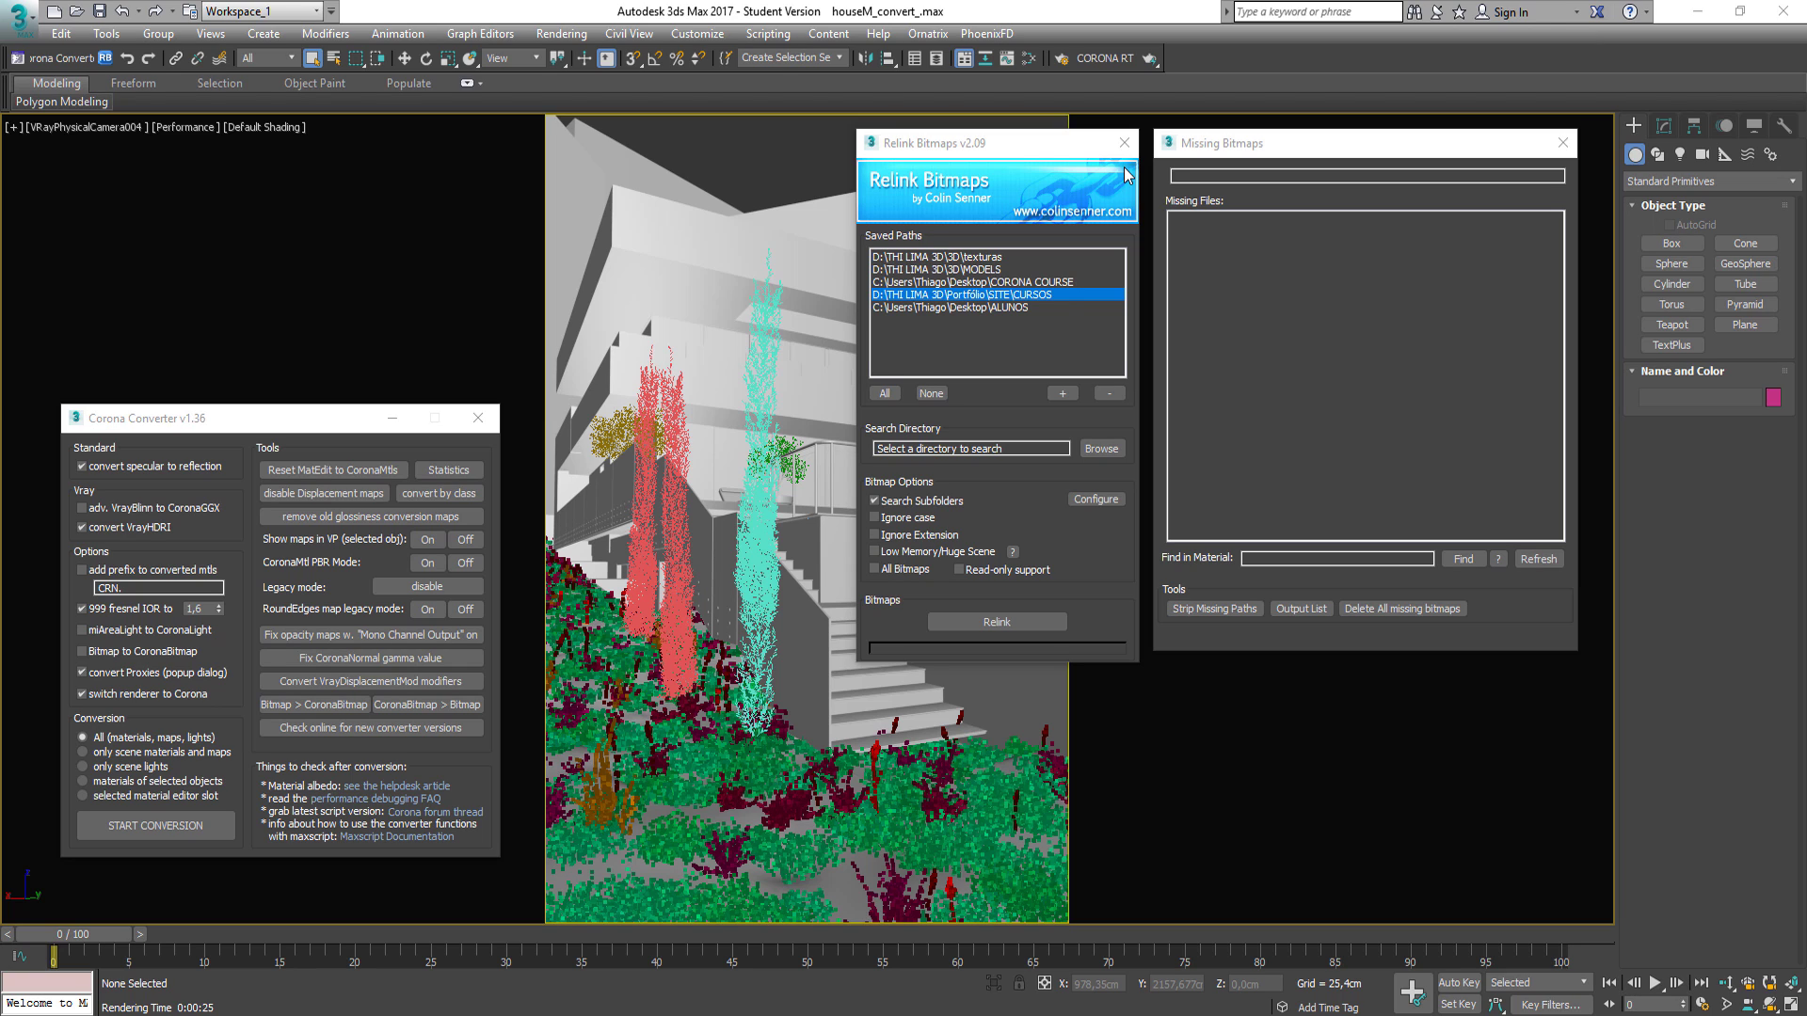
click(1562, 143)
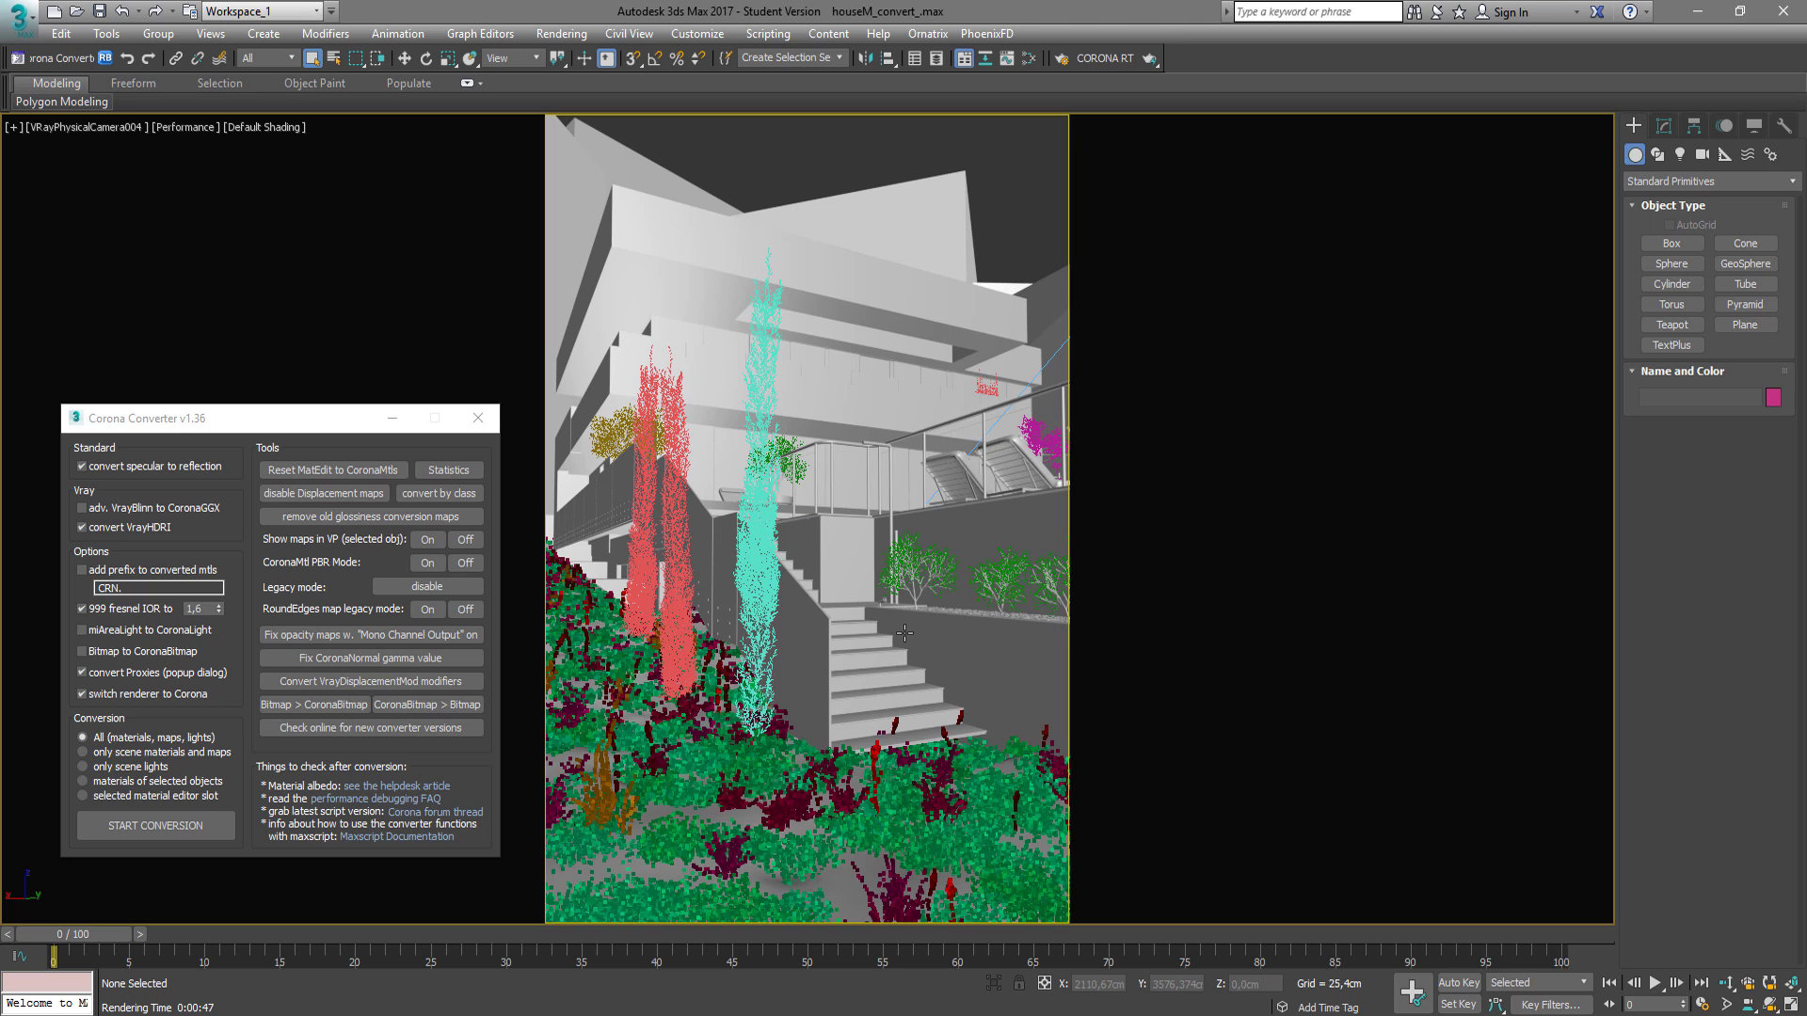
Render the camera view with V-Ray as a reference and close the frame buffer.
click(1150, 60)
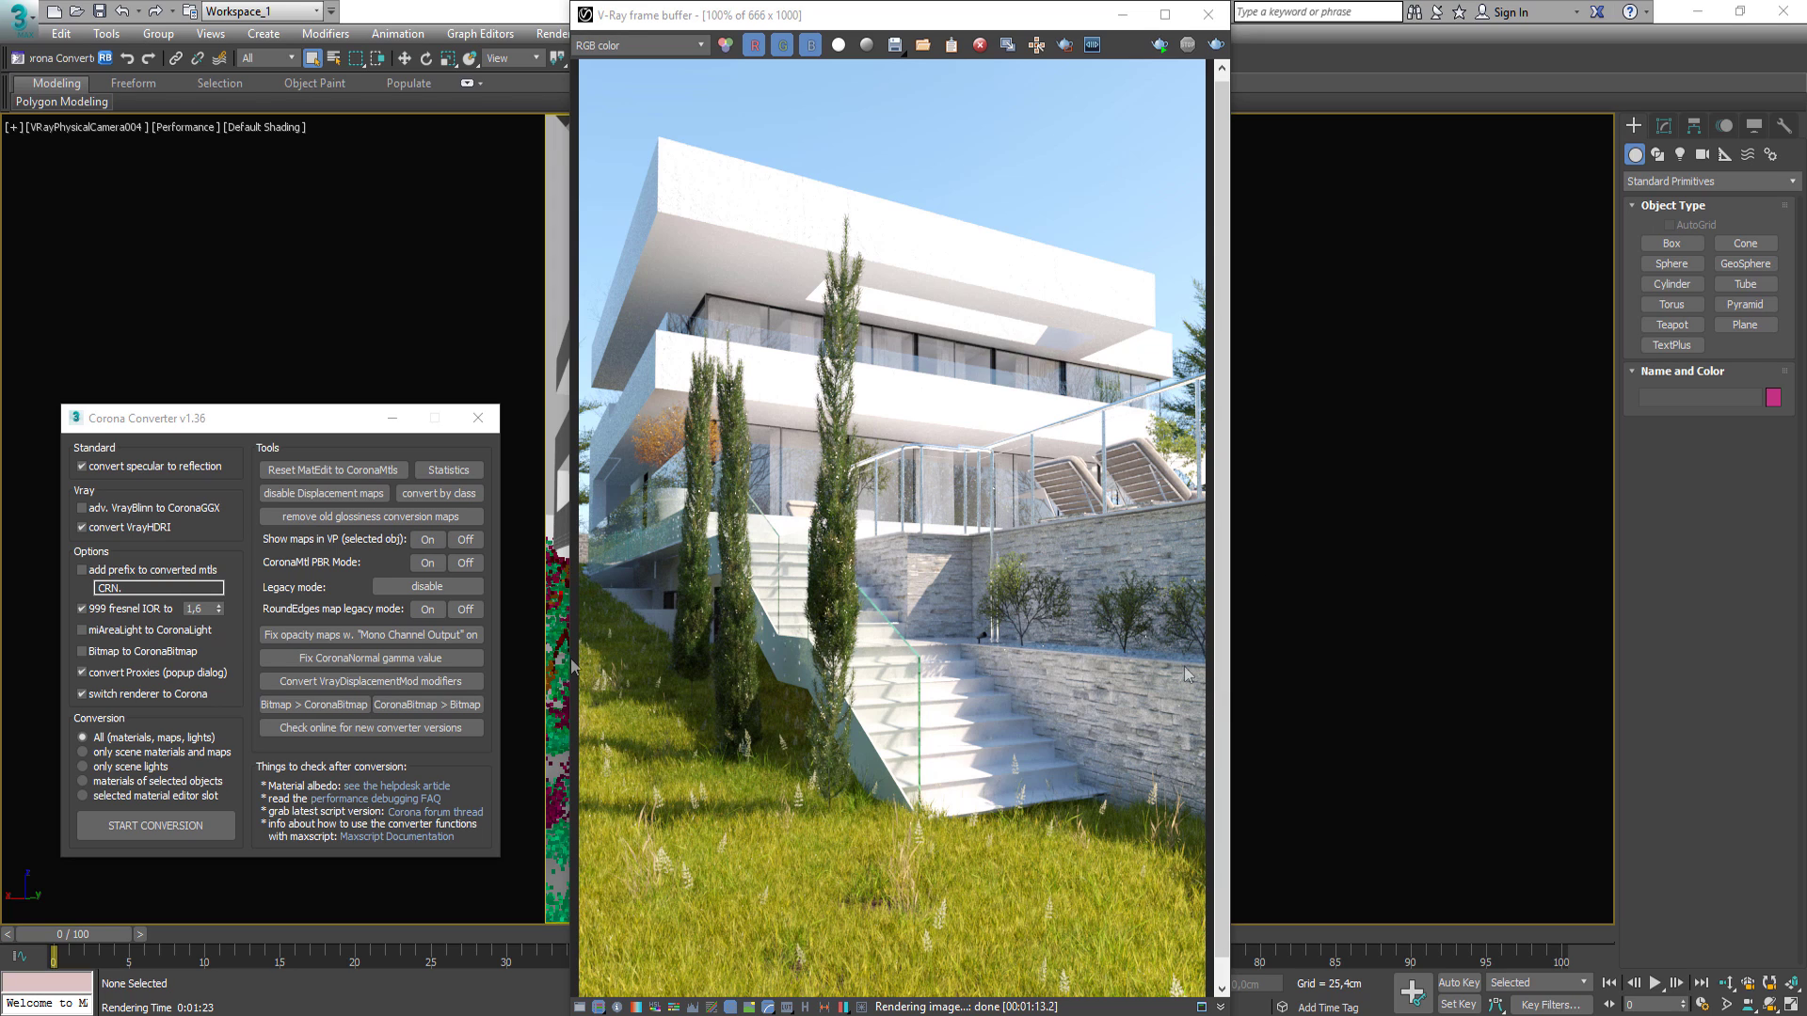
click(1208, 16)
Enable the converter's adv. VrayBlinn to CoronaGGX option and keep 999 fresnel IOR clamped to 1,6.
drag(320, 419, 808, 296)
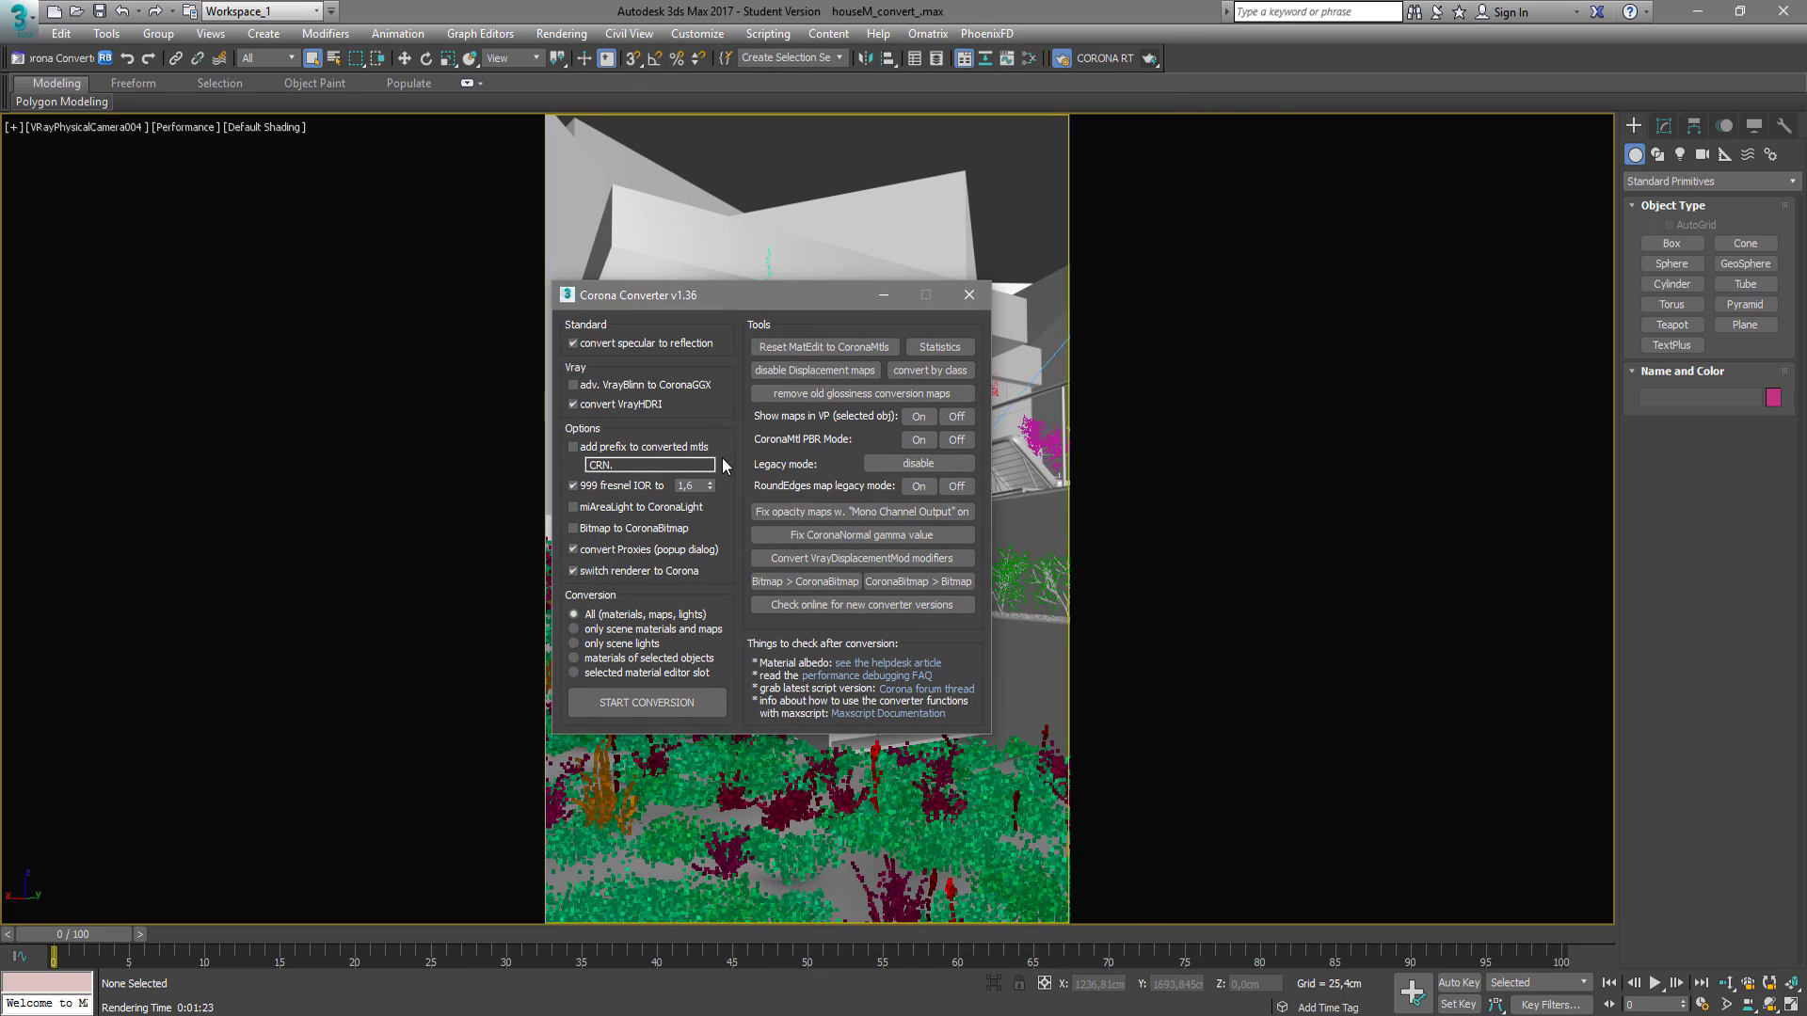
click(1107, 542)
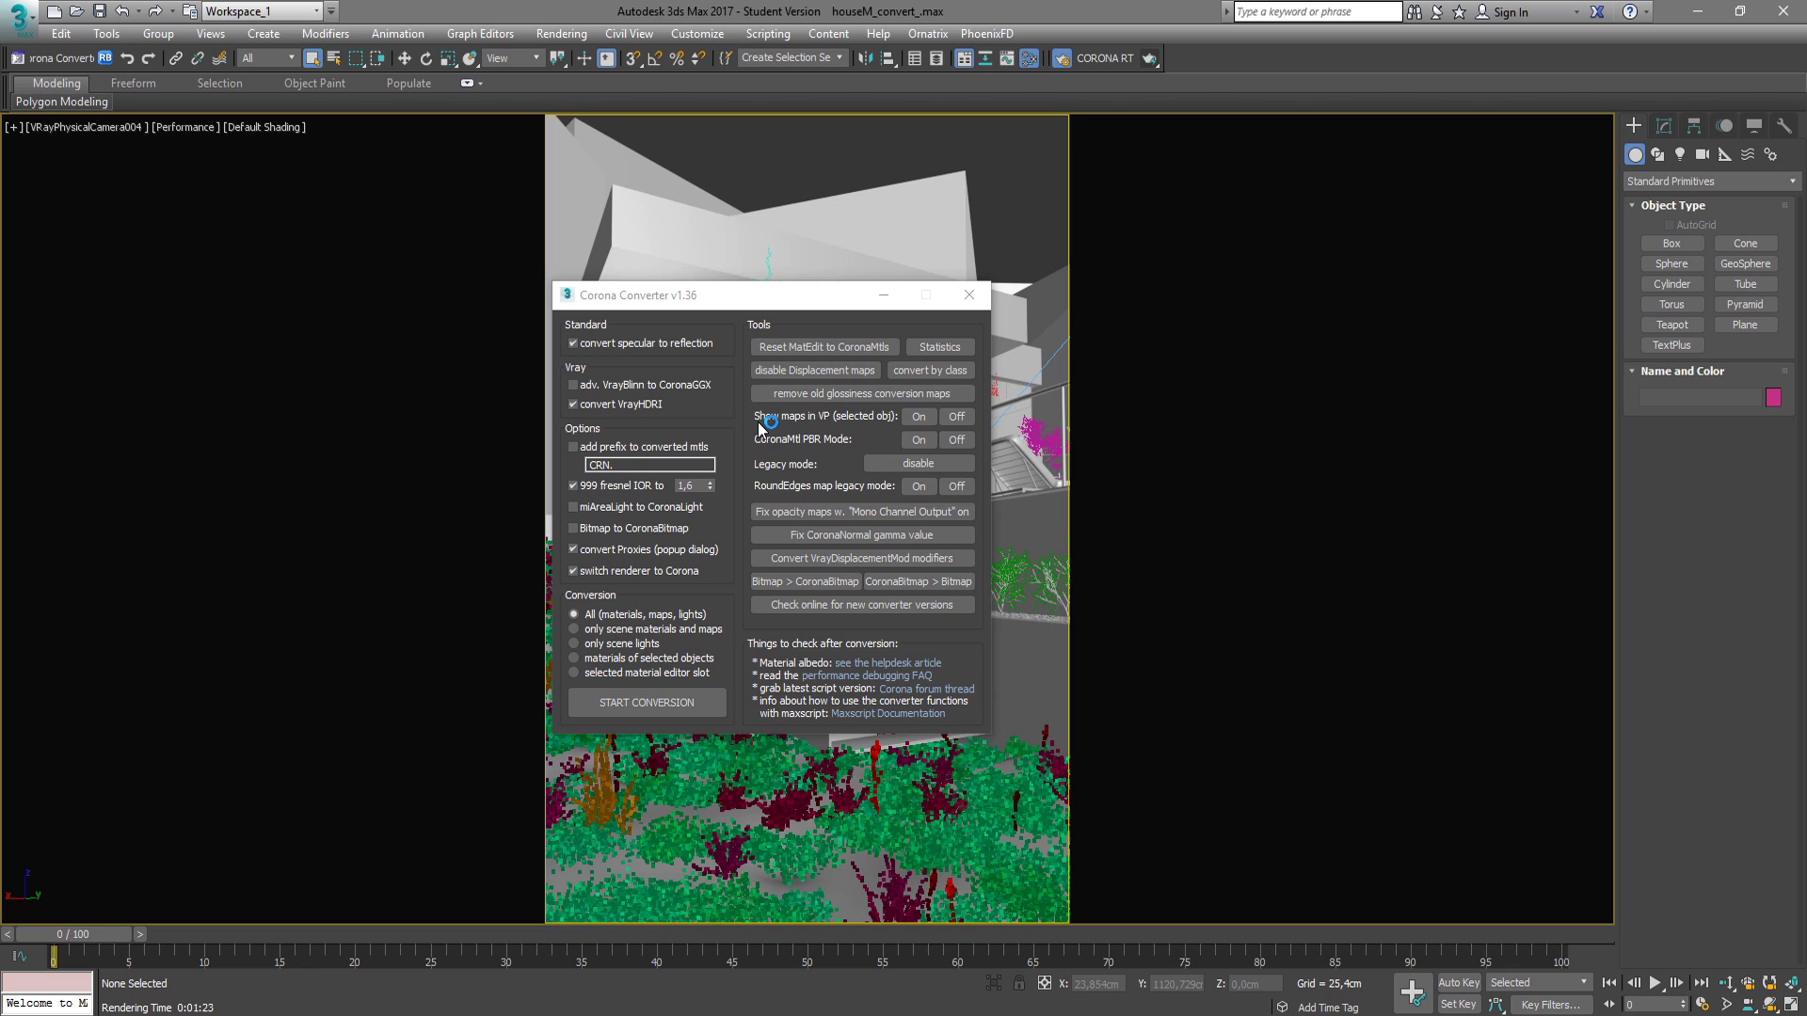
click(693, 385)
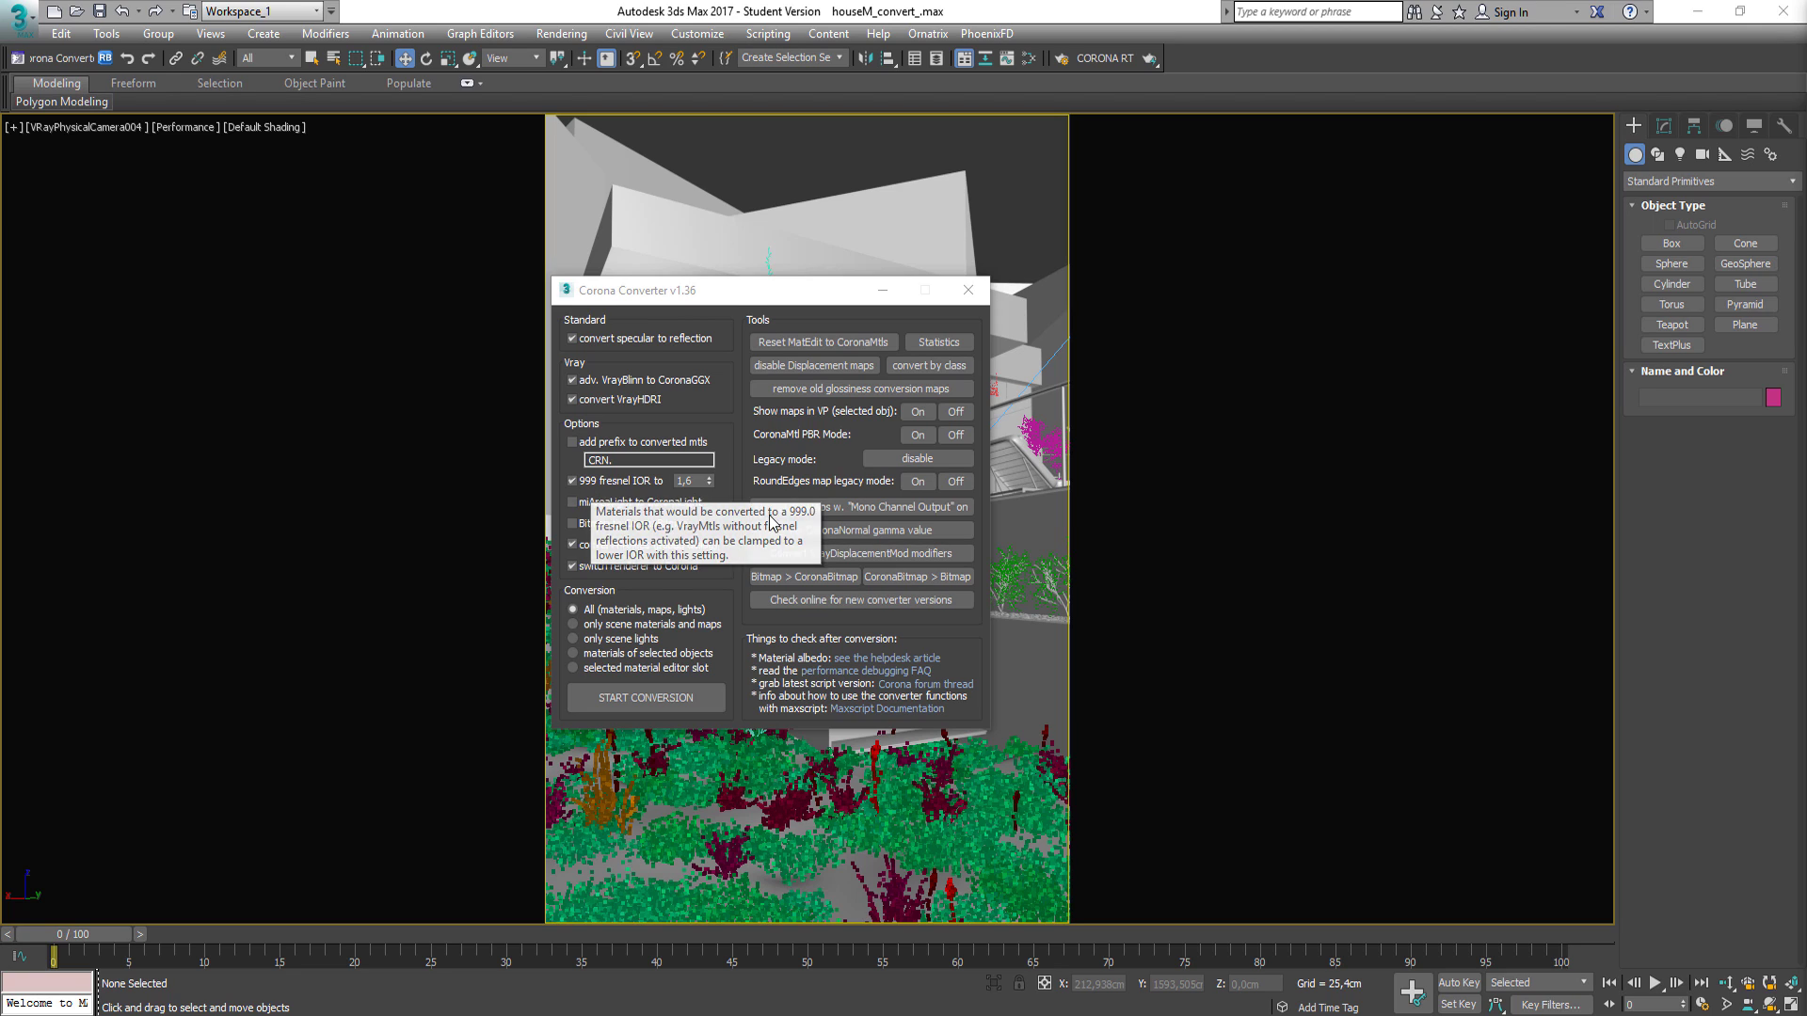
double_click(697, 480)
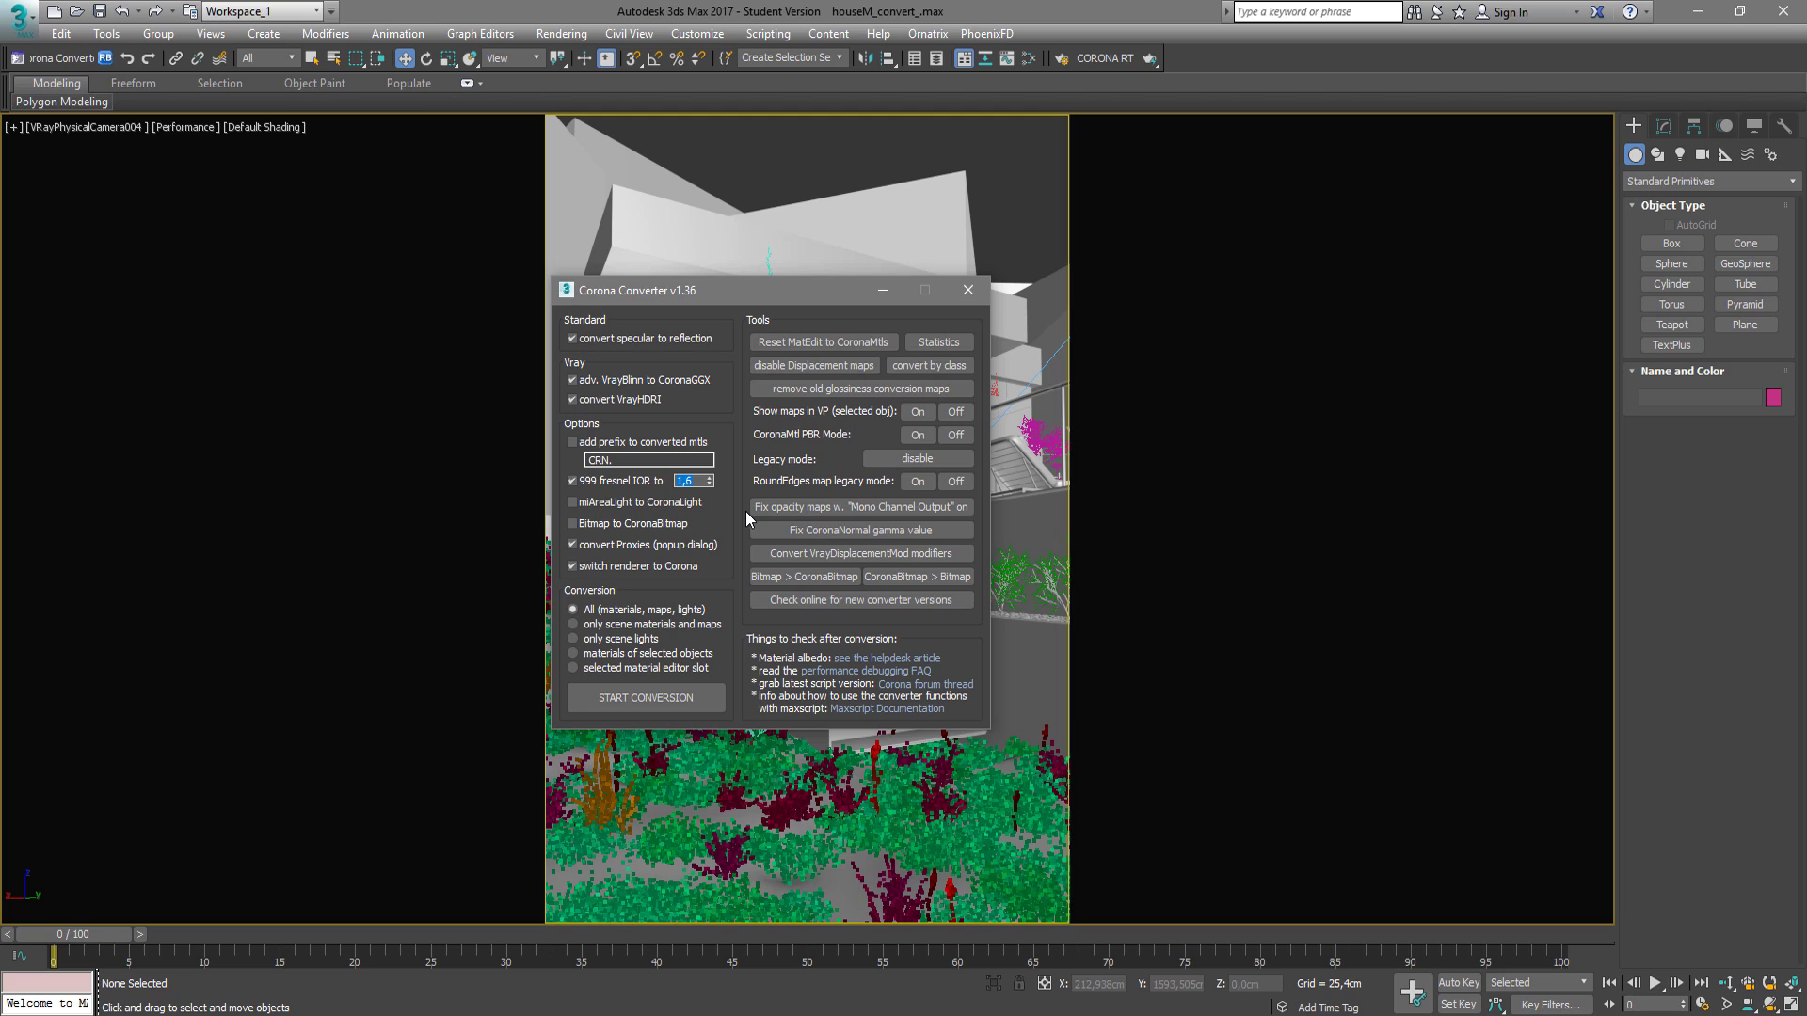
key(Return)
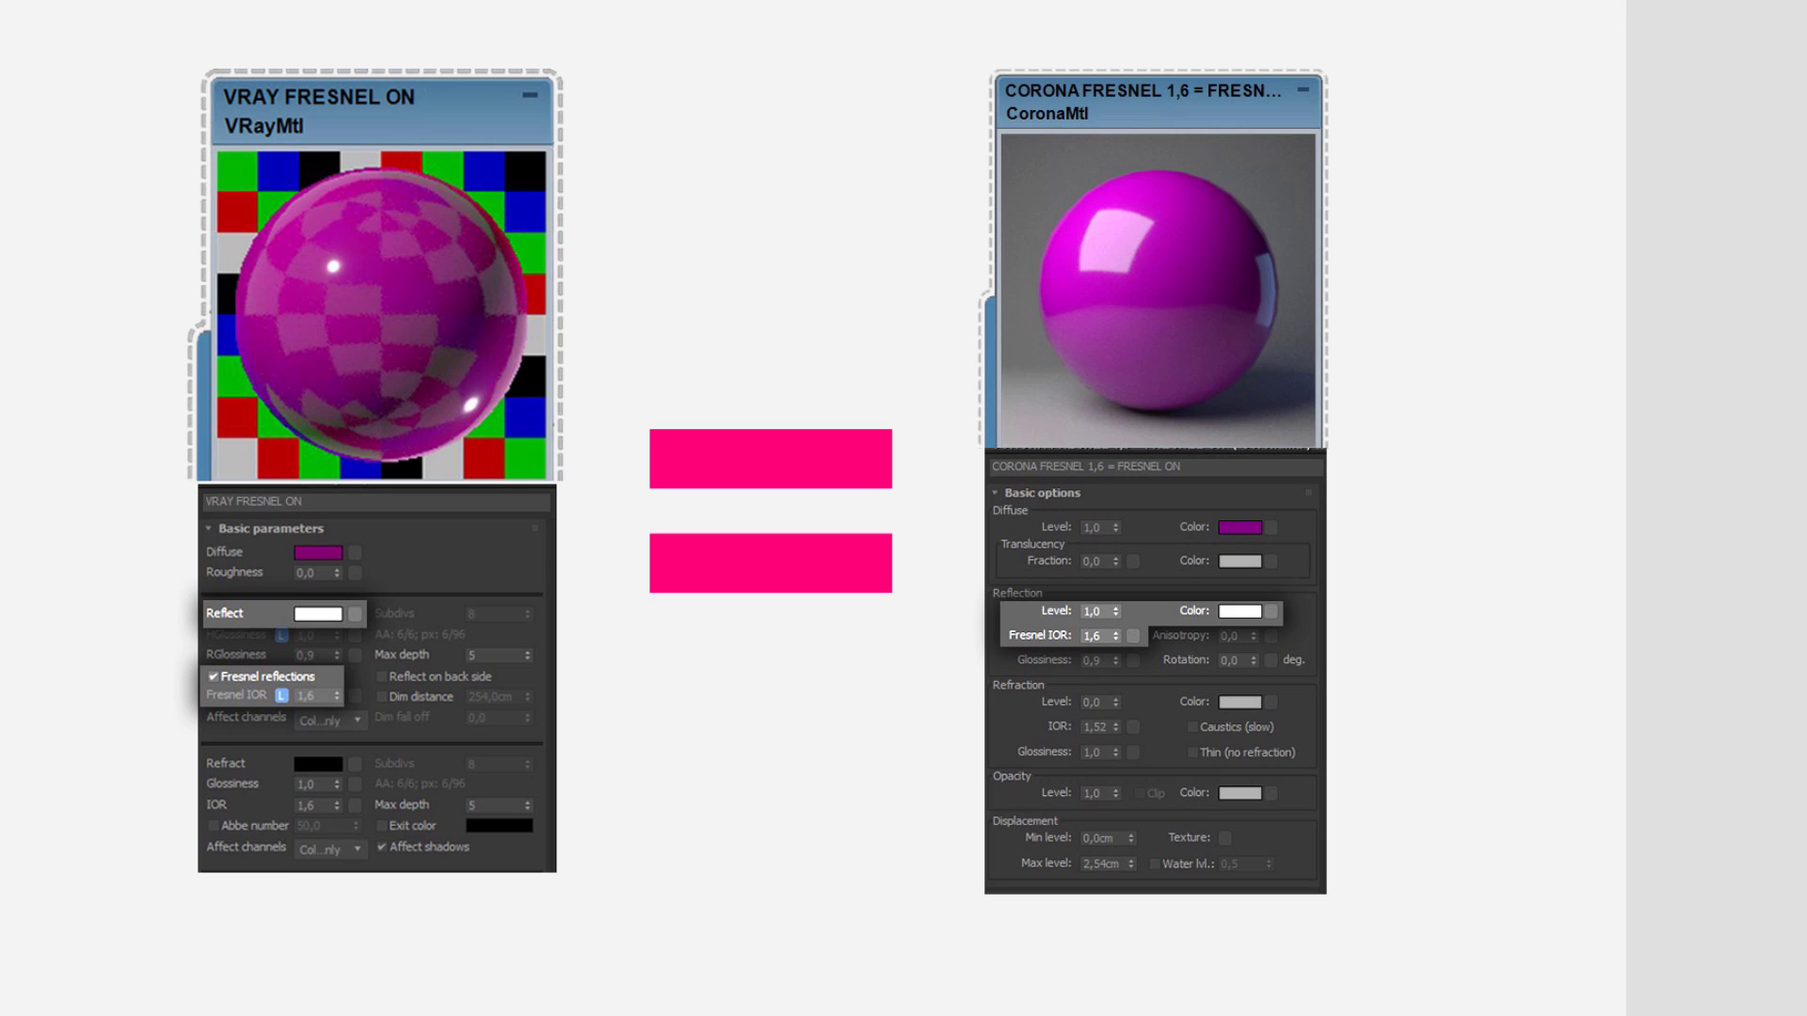
Compare the VRayMtl Fresnel reflection settings with the CoronaMtl Fresnel IOR 1,6 settings in the reference image.
mouse_move(372, 617)
mouse_move(1220, 610)
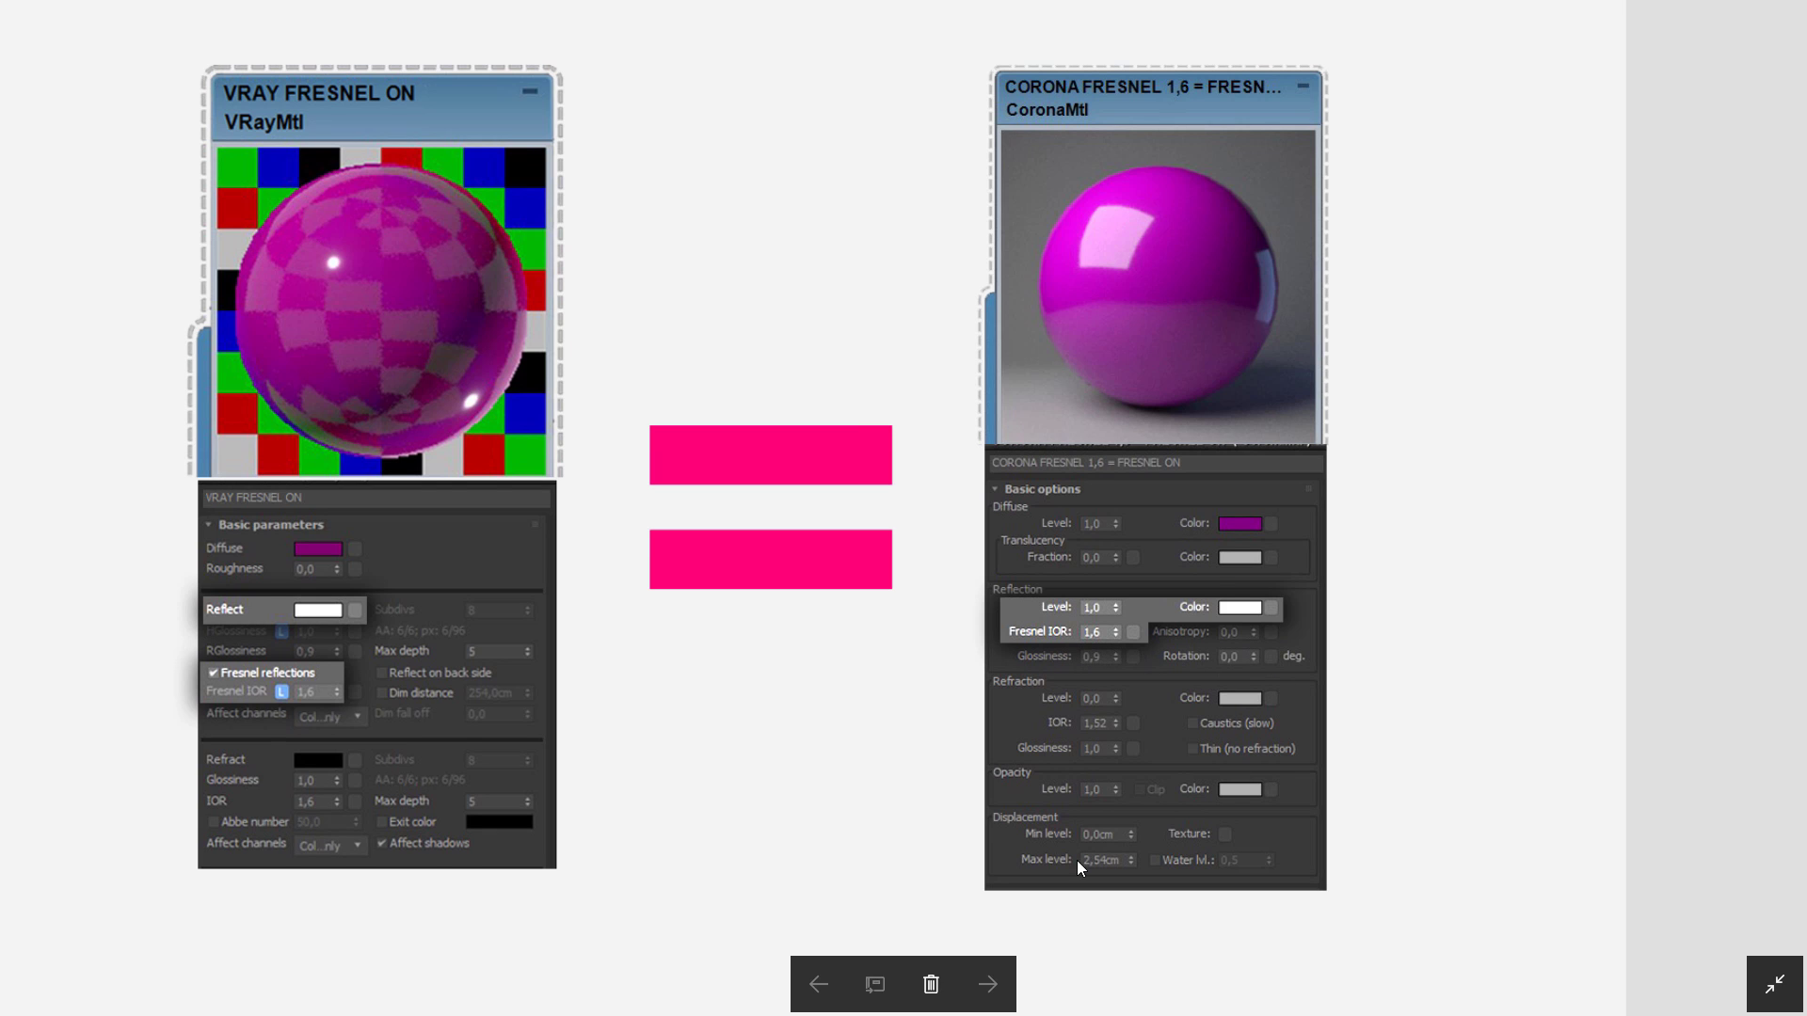
scroll(1076, 860, up, 5)
scroll(1185, 470, up, 1)
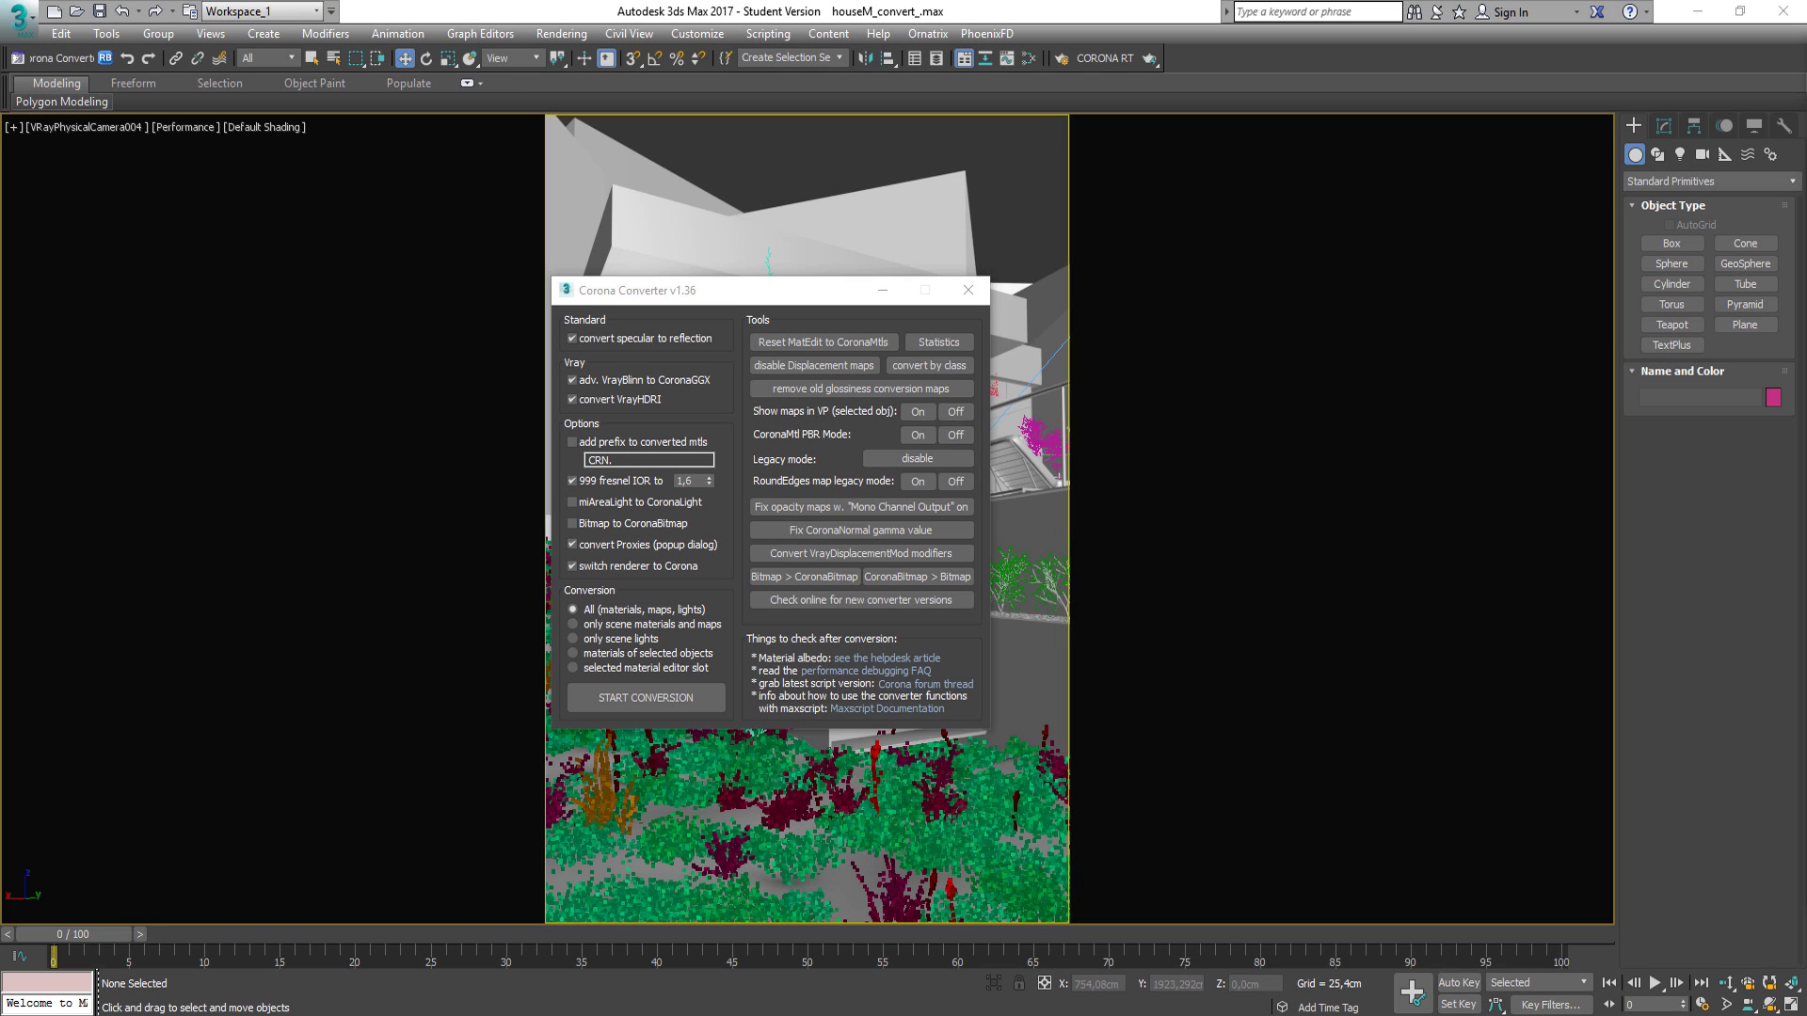
Toggle the converter's 999 fresnel IOR option.
click(571, 481)
Open the Slate Material Editor and sample the material of the retaining wall beside the stairs into the node view.
click(1029, 57)
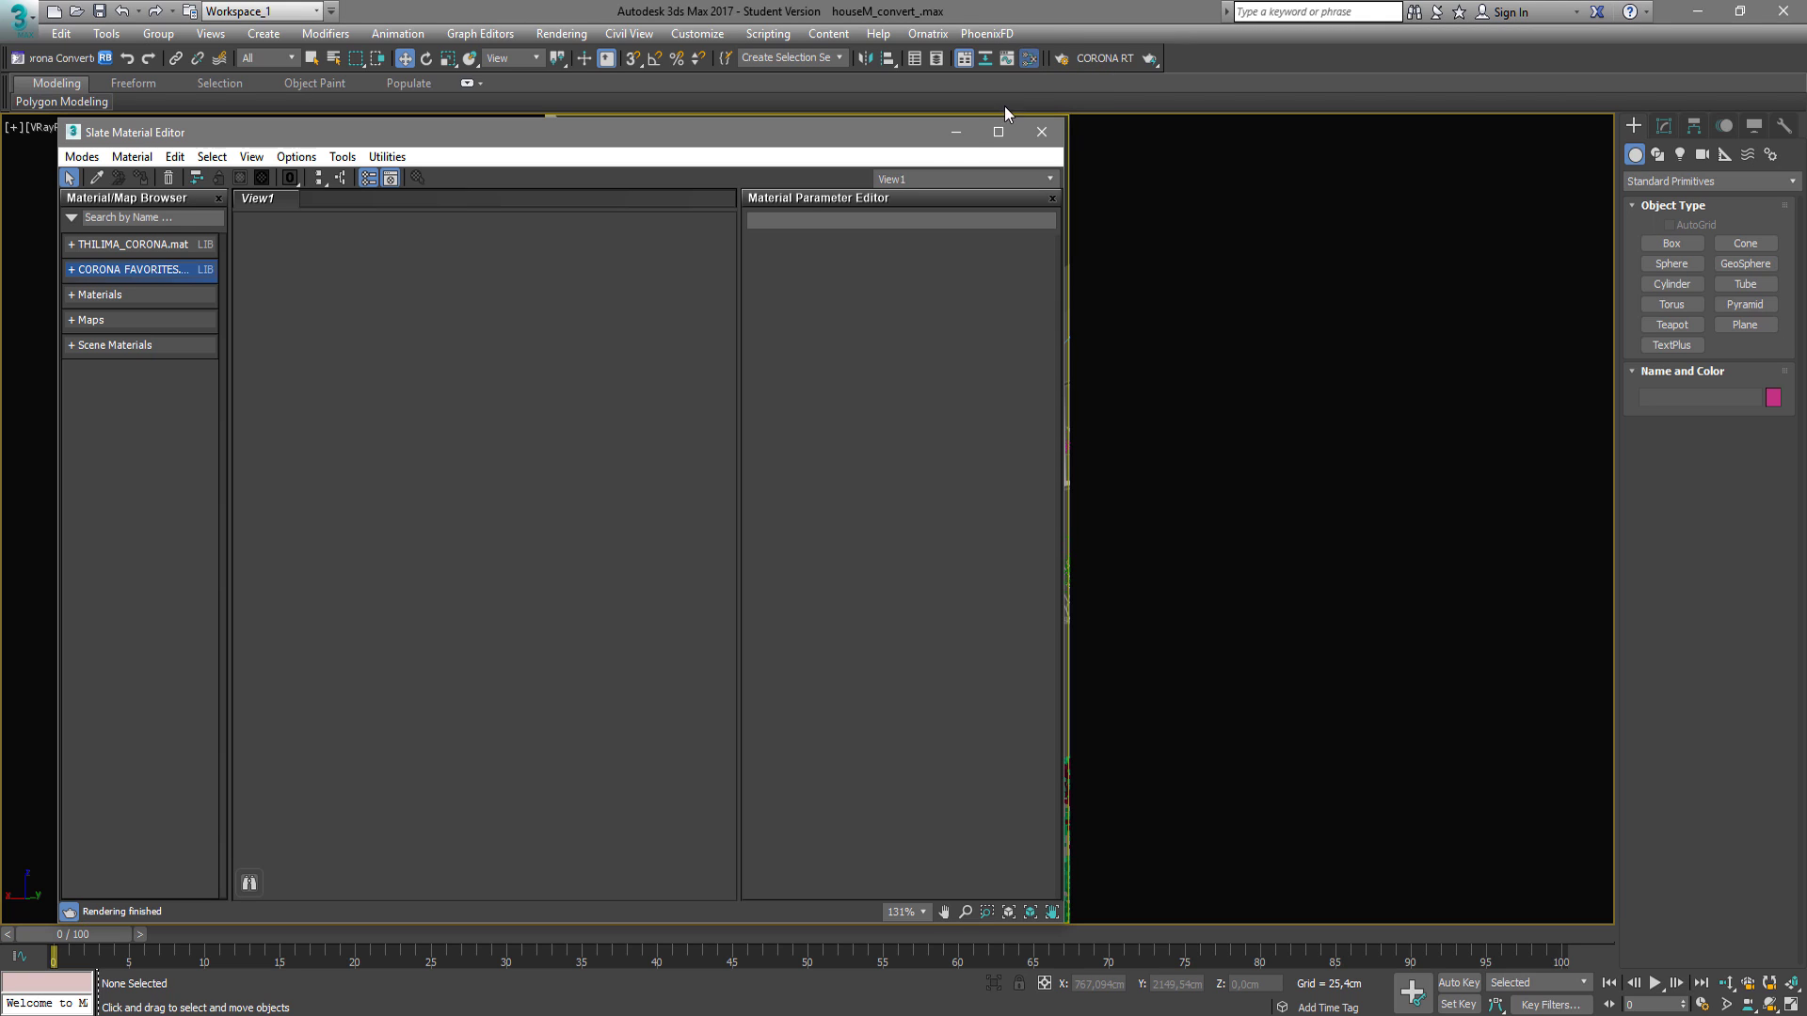
drag(895, 139, 840, 136)
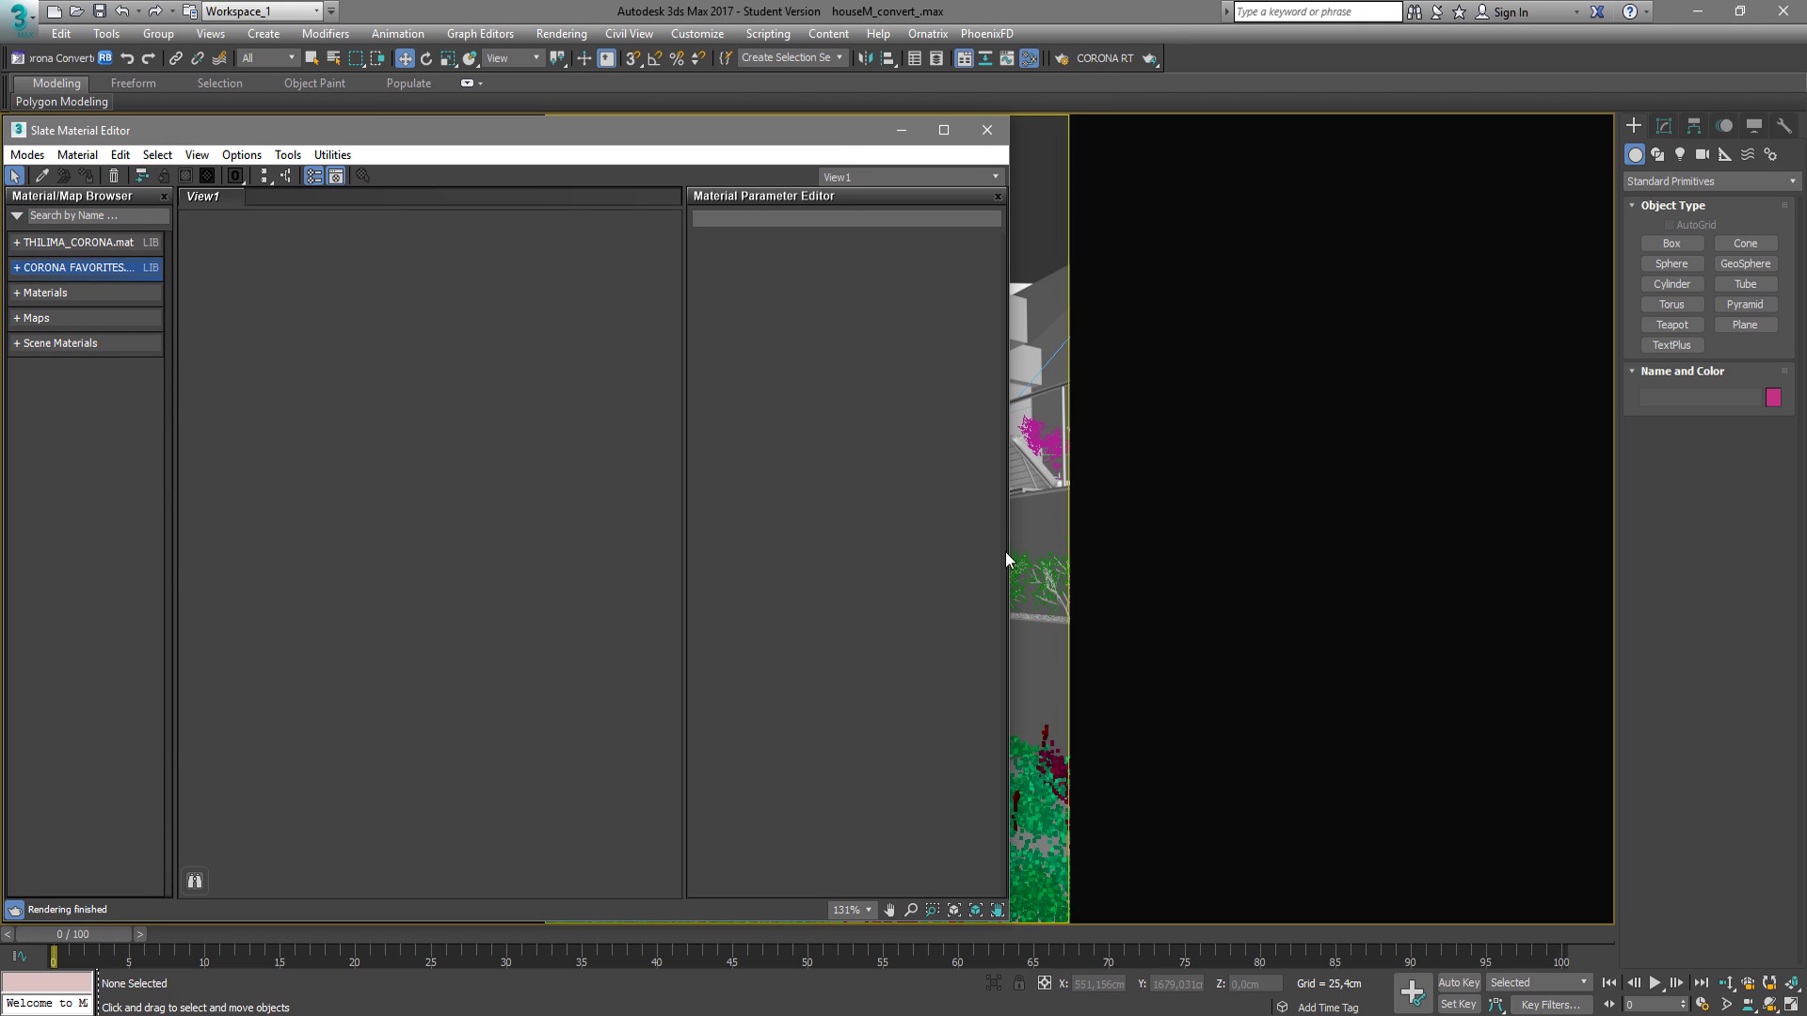
click(42, 176)
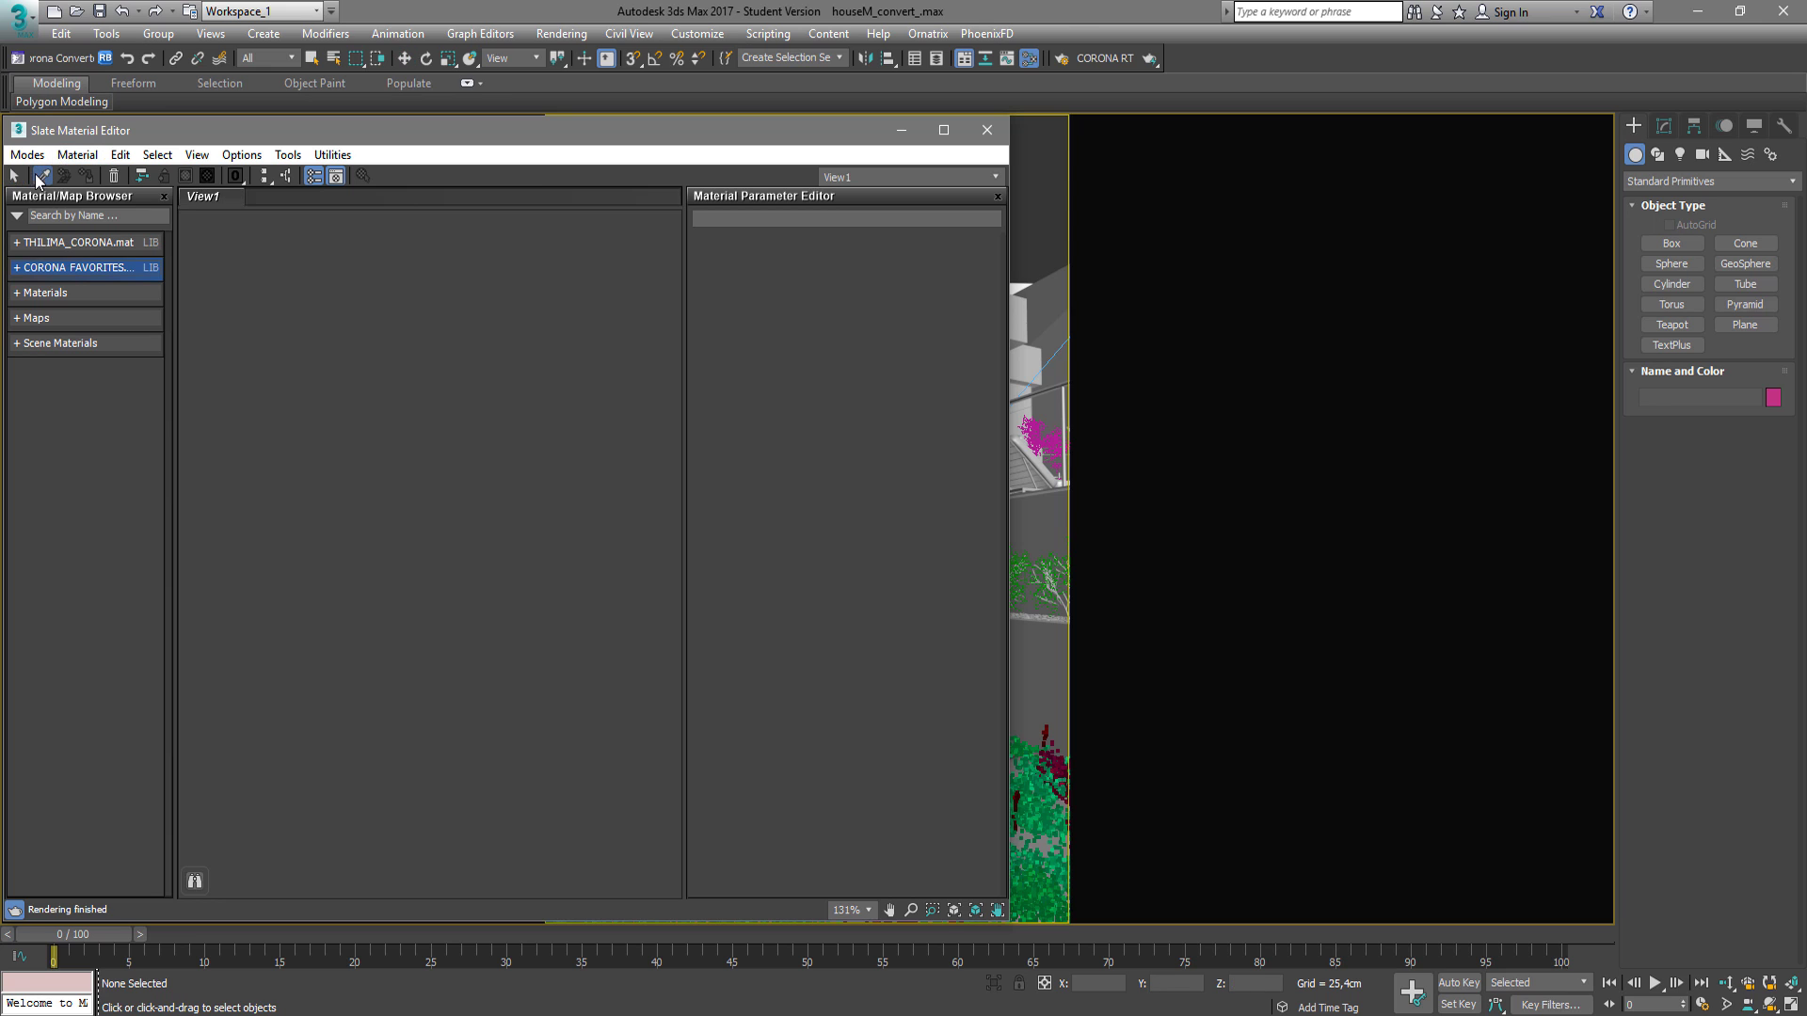
click(1054, 662)
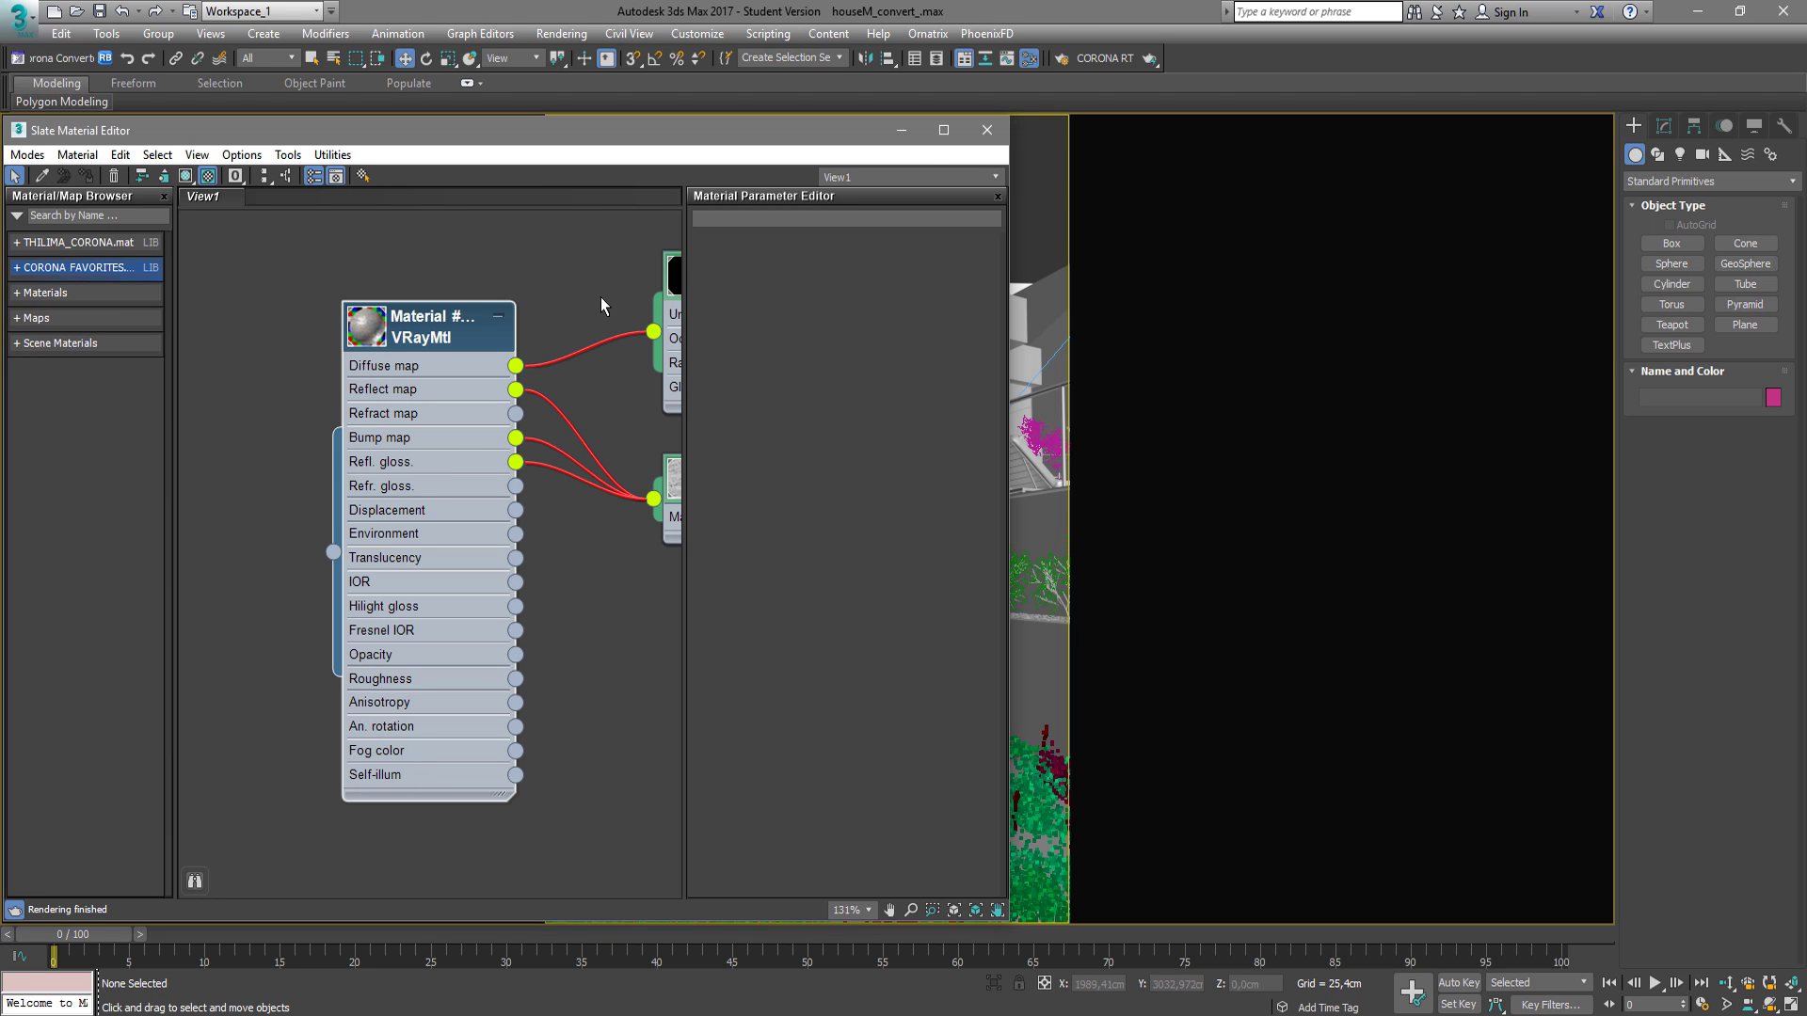
Show the wall VRayMtl's parameters, enlarge its preview, and examine its reflection settings and connected maps.
double_click(319, 450)
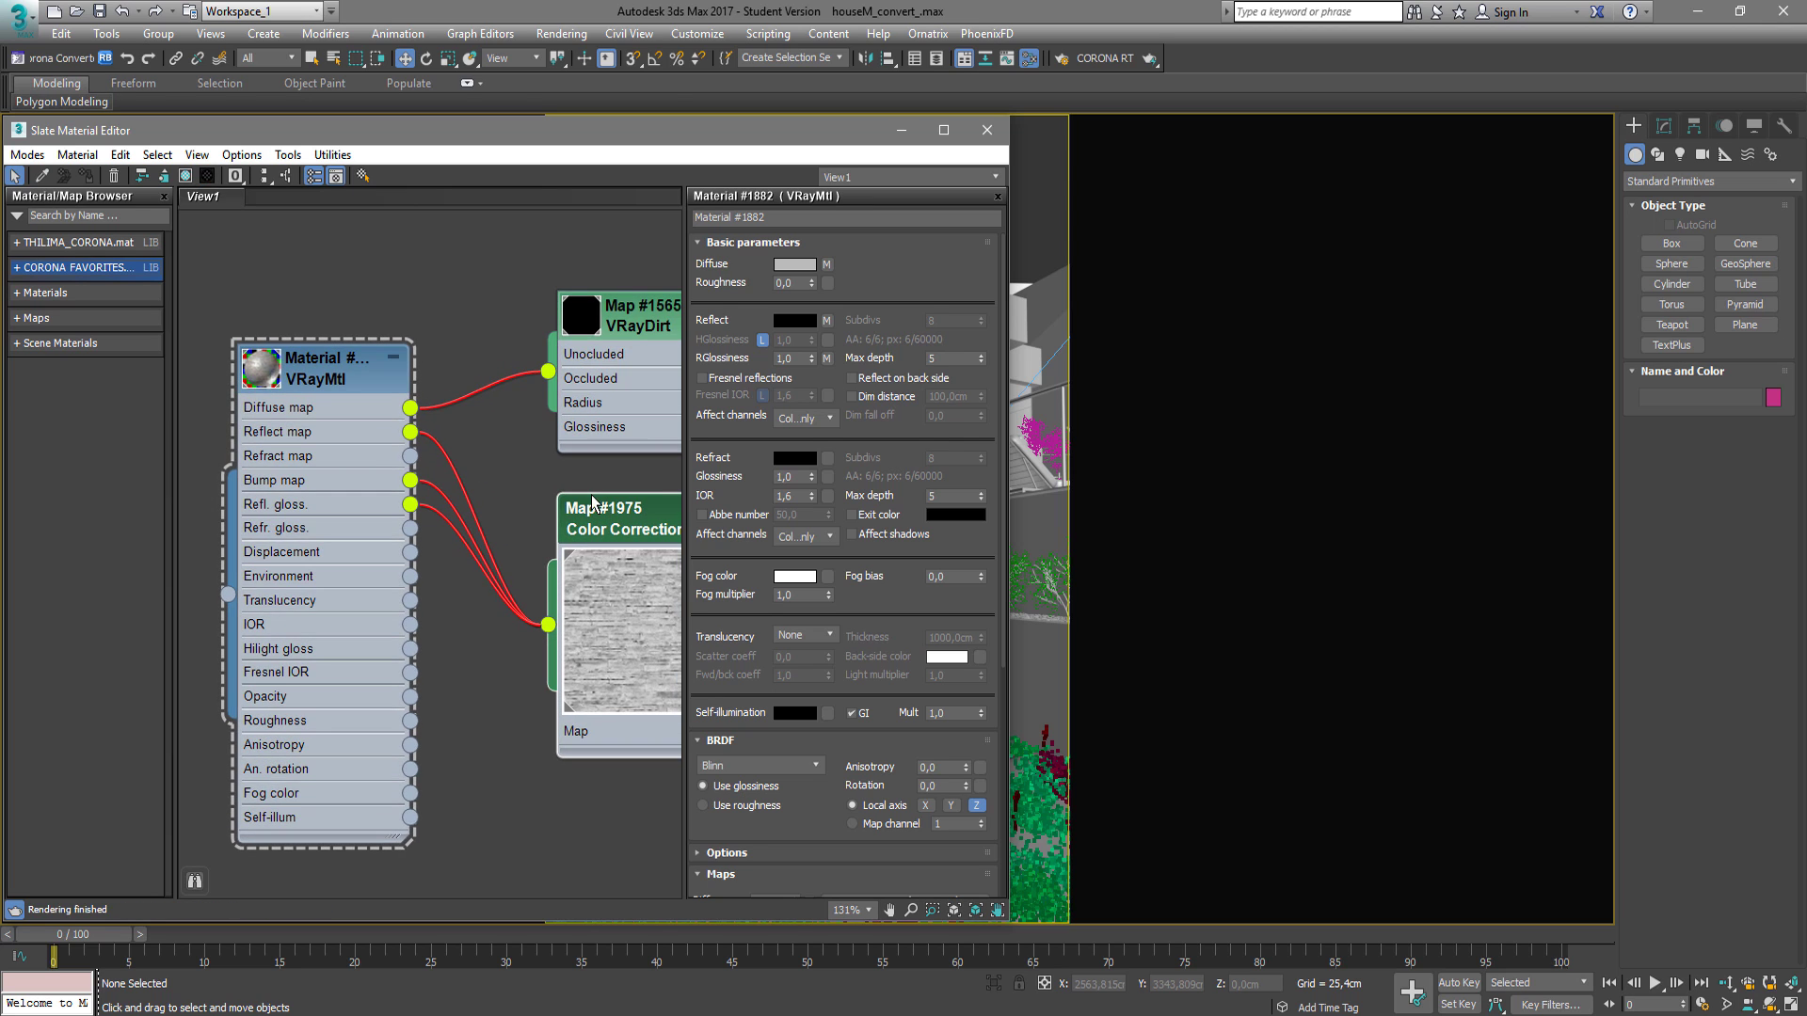
mouse_move(595, 491)
middle_down()
mouse_move(395, 491)
mouse_move(588, 481)
middle_up()
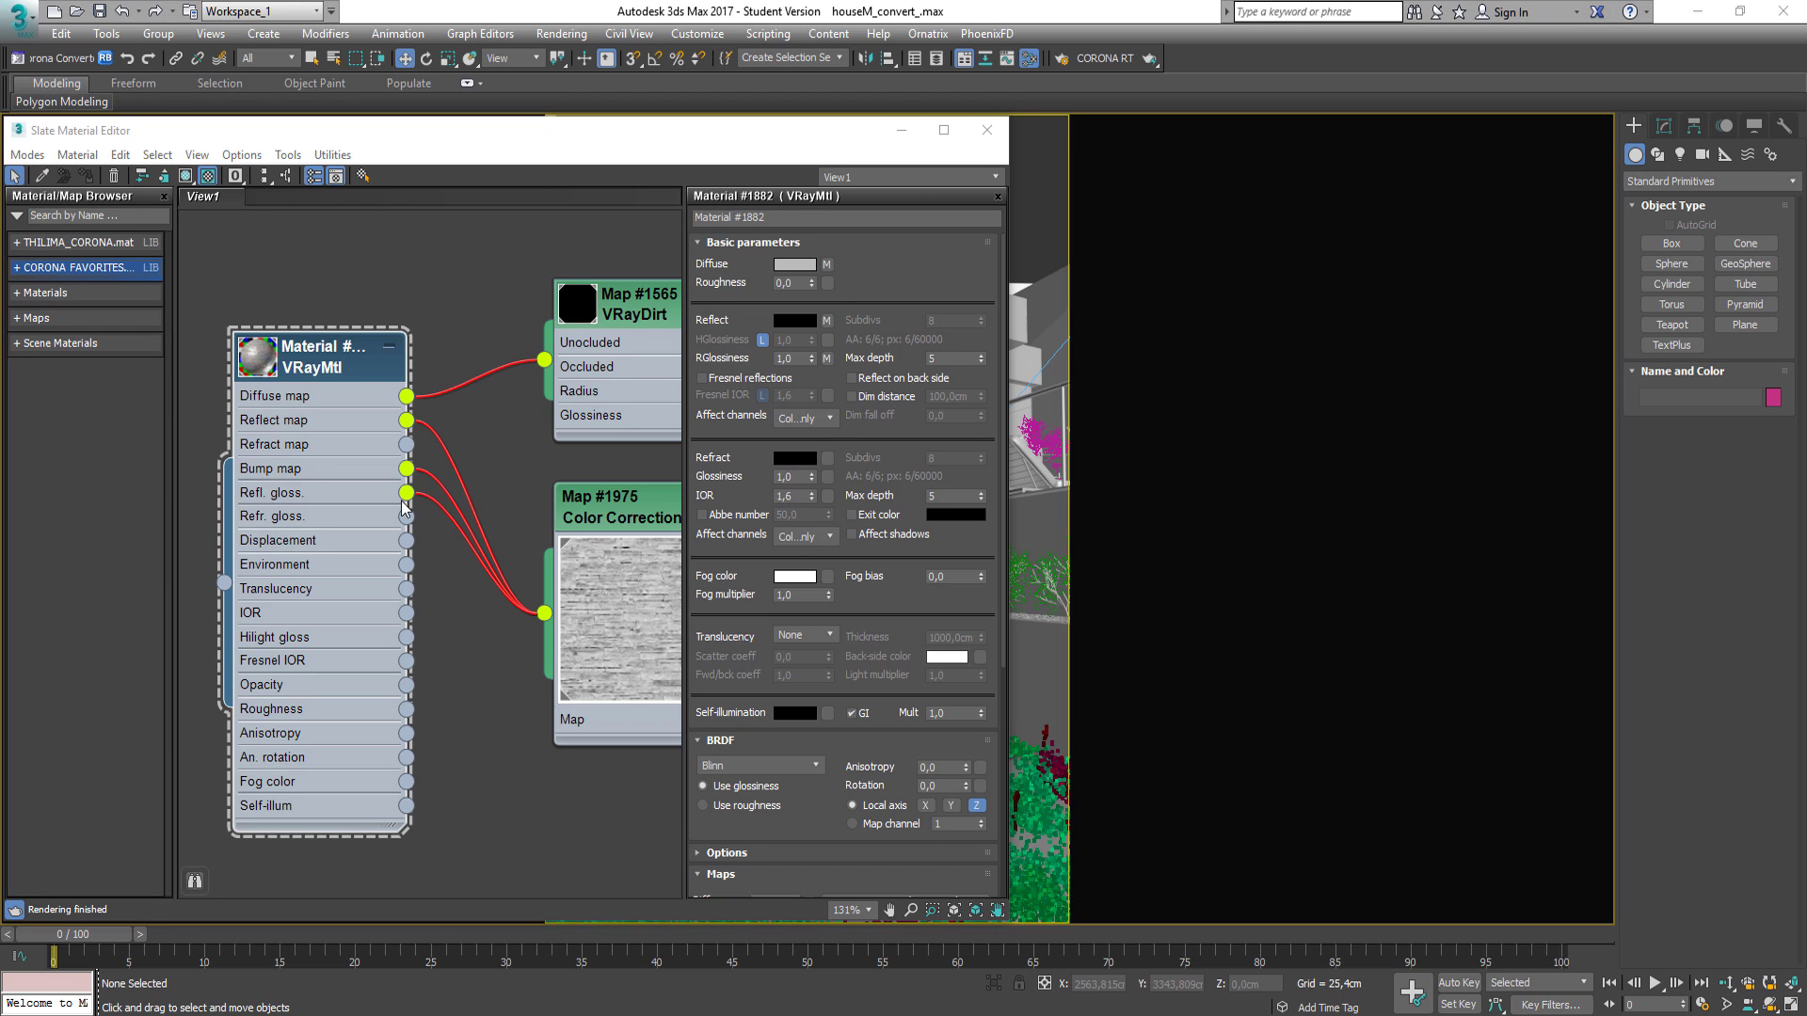
double_click(257, 356)
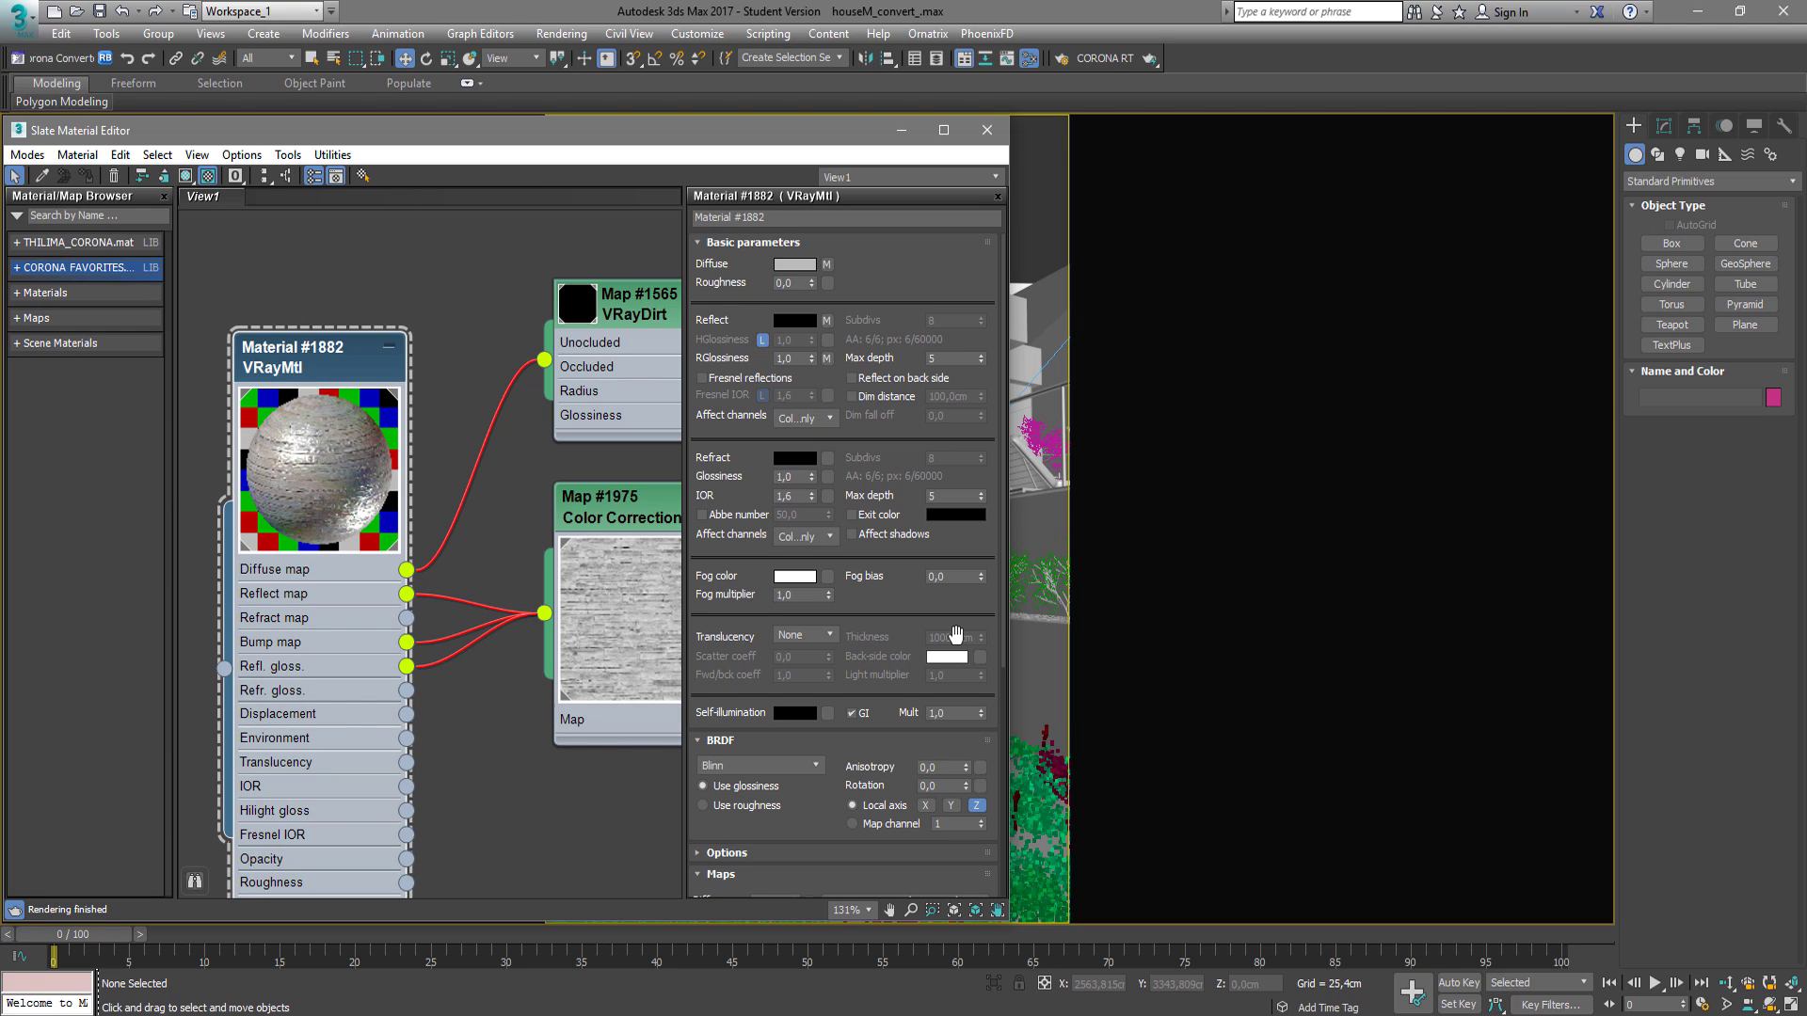
scroll(376, 532, down, 6)
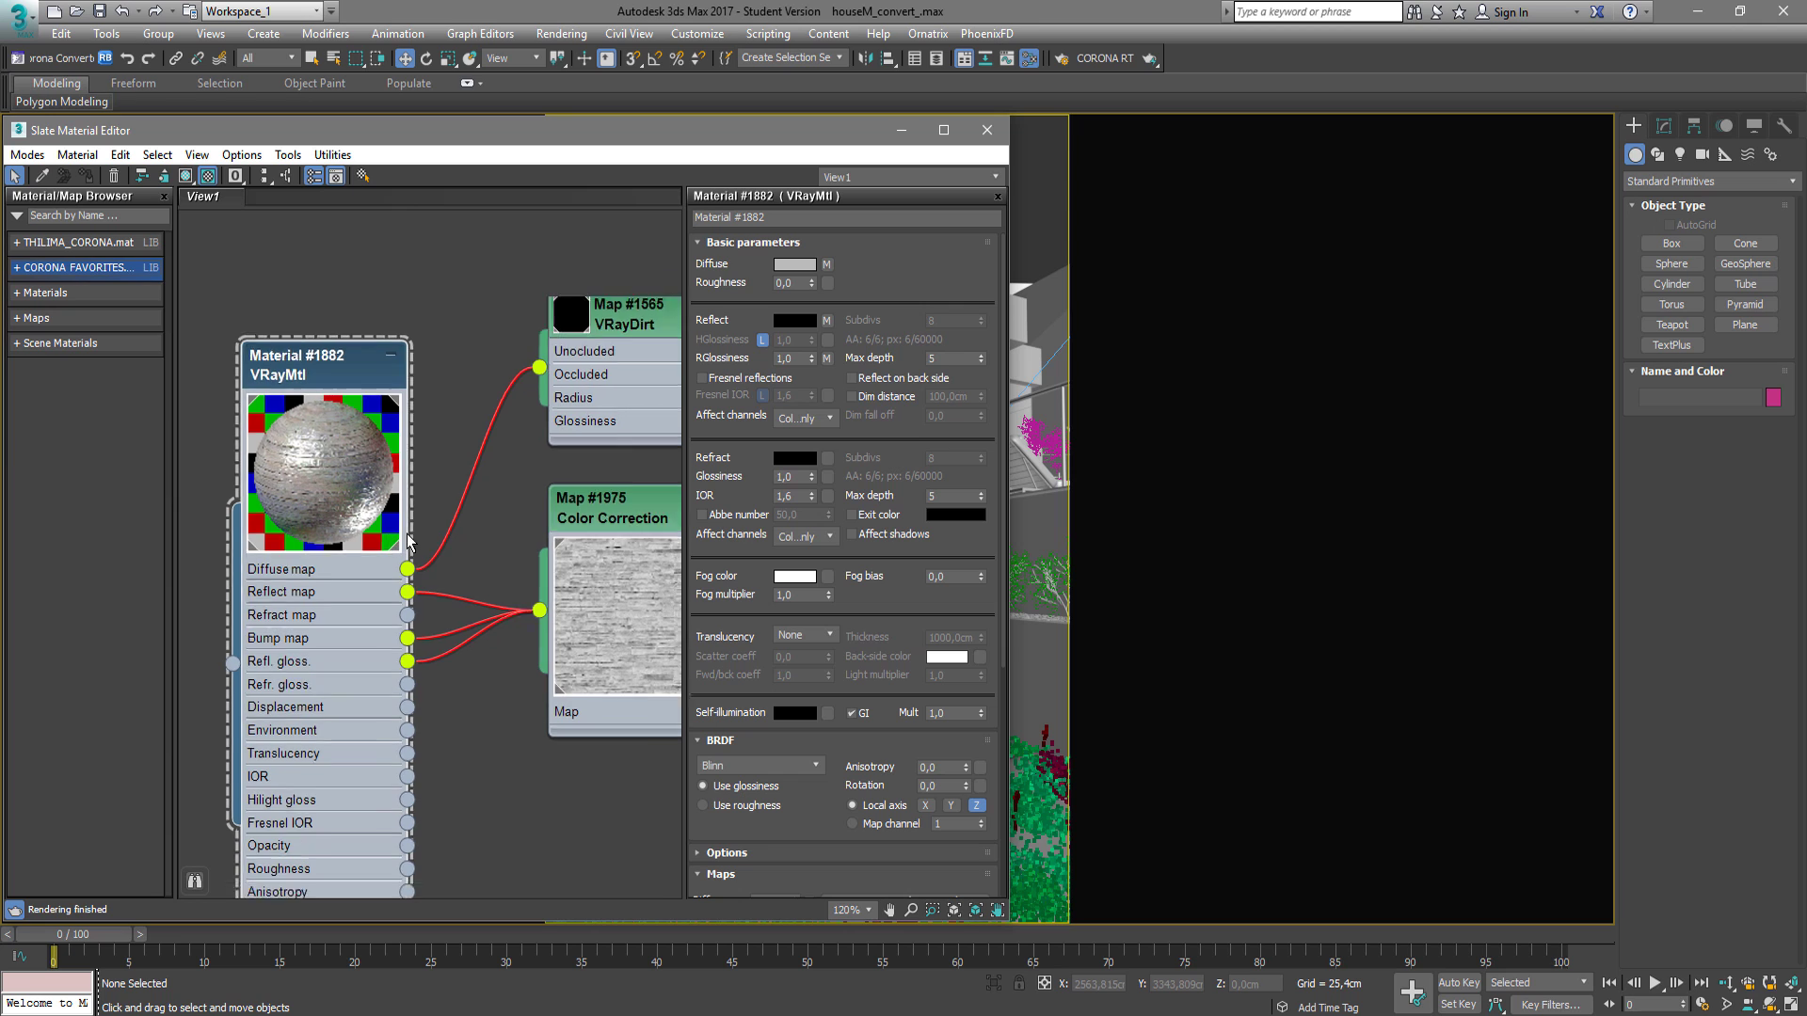
middle_drag(545, 576, 446, 534)
scroll(602, 654, down, 7)
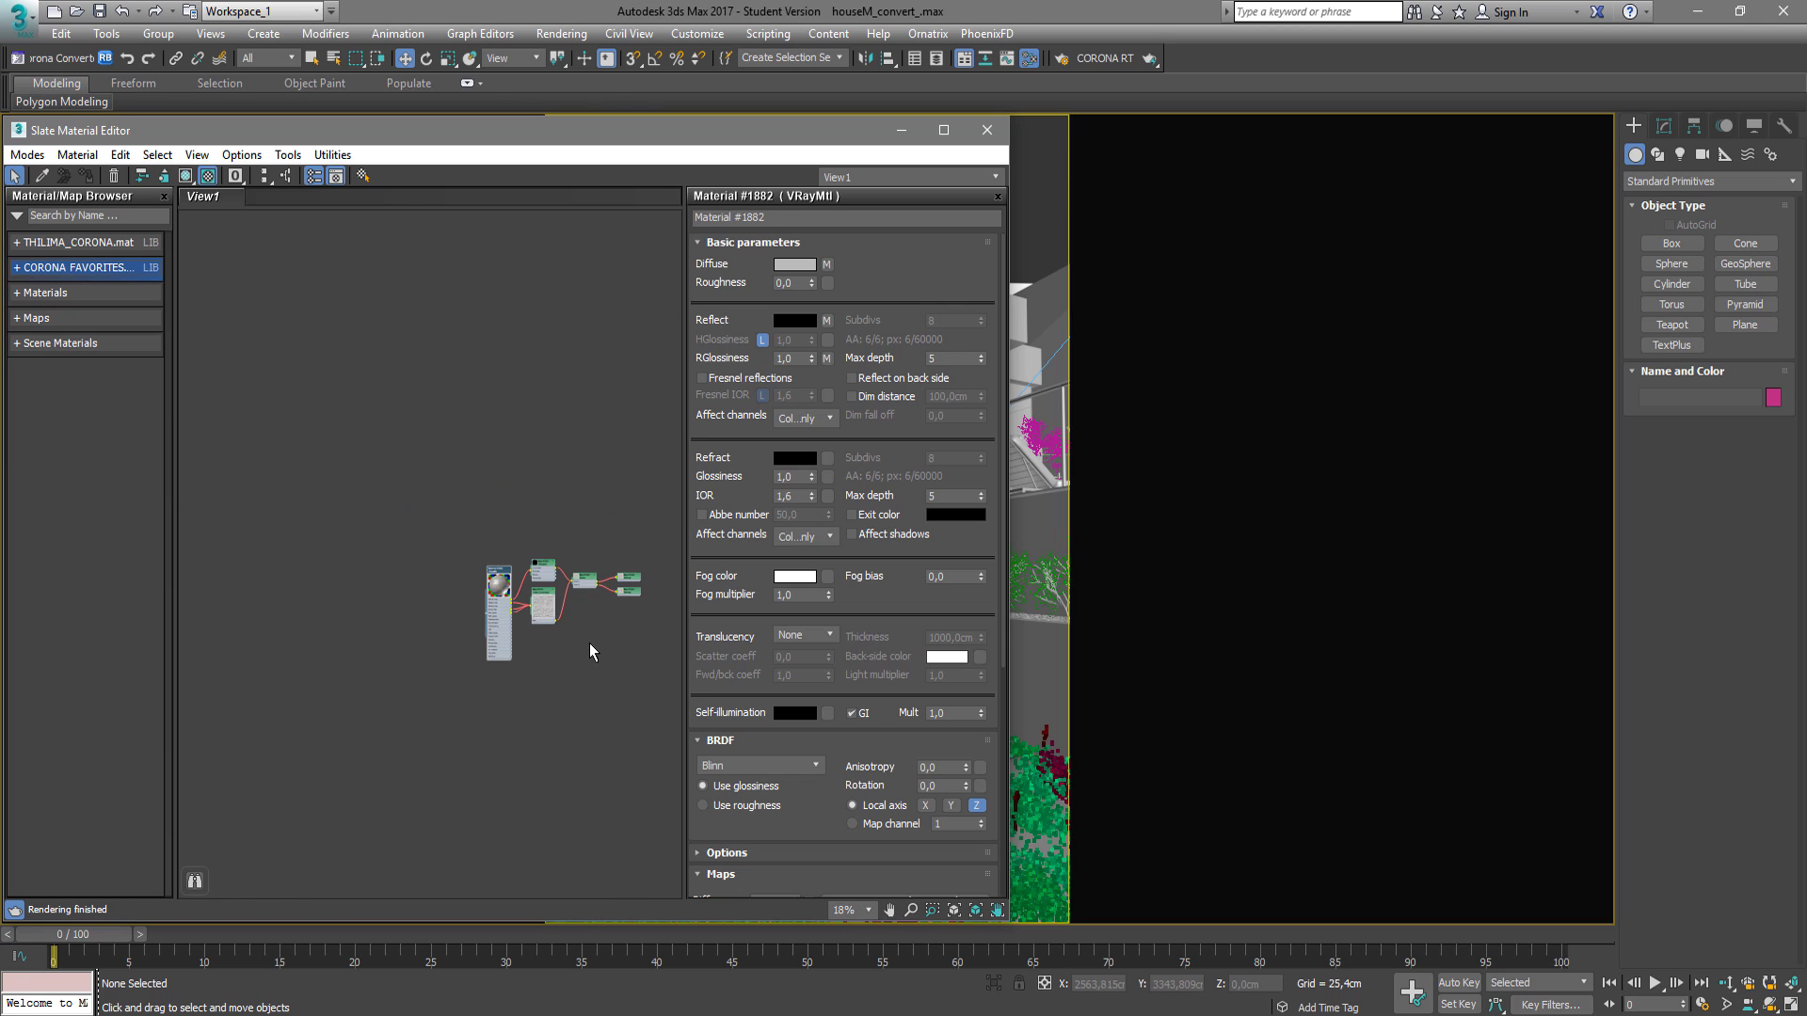
Duplicate the wall's VRayMtl with its connected maps, remove the copy's reflect map and show the copy's parameters.
middle_drag(654, 687, 473, 612)
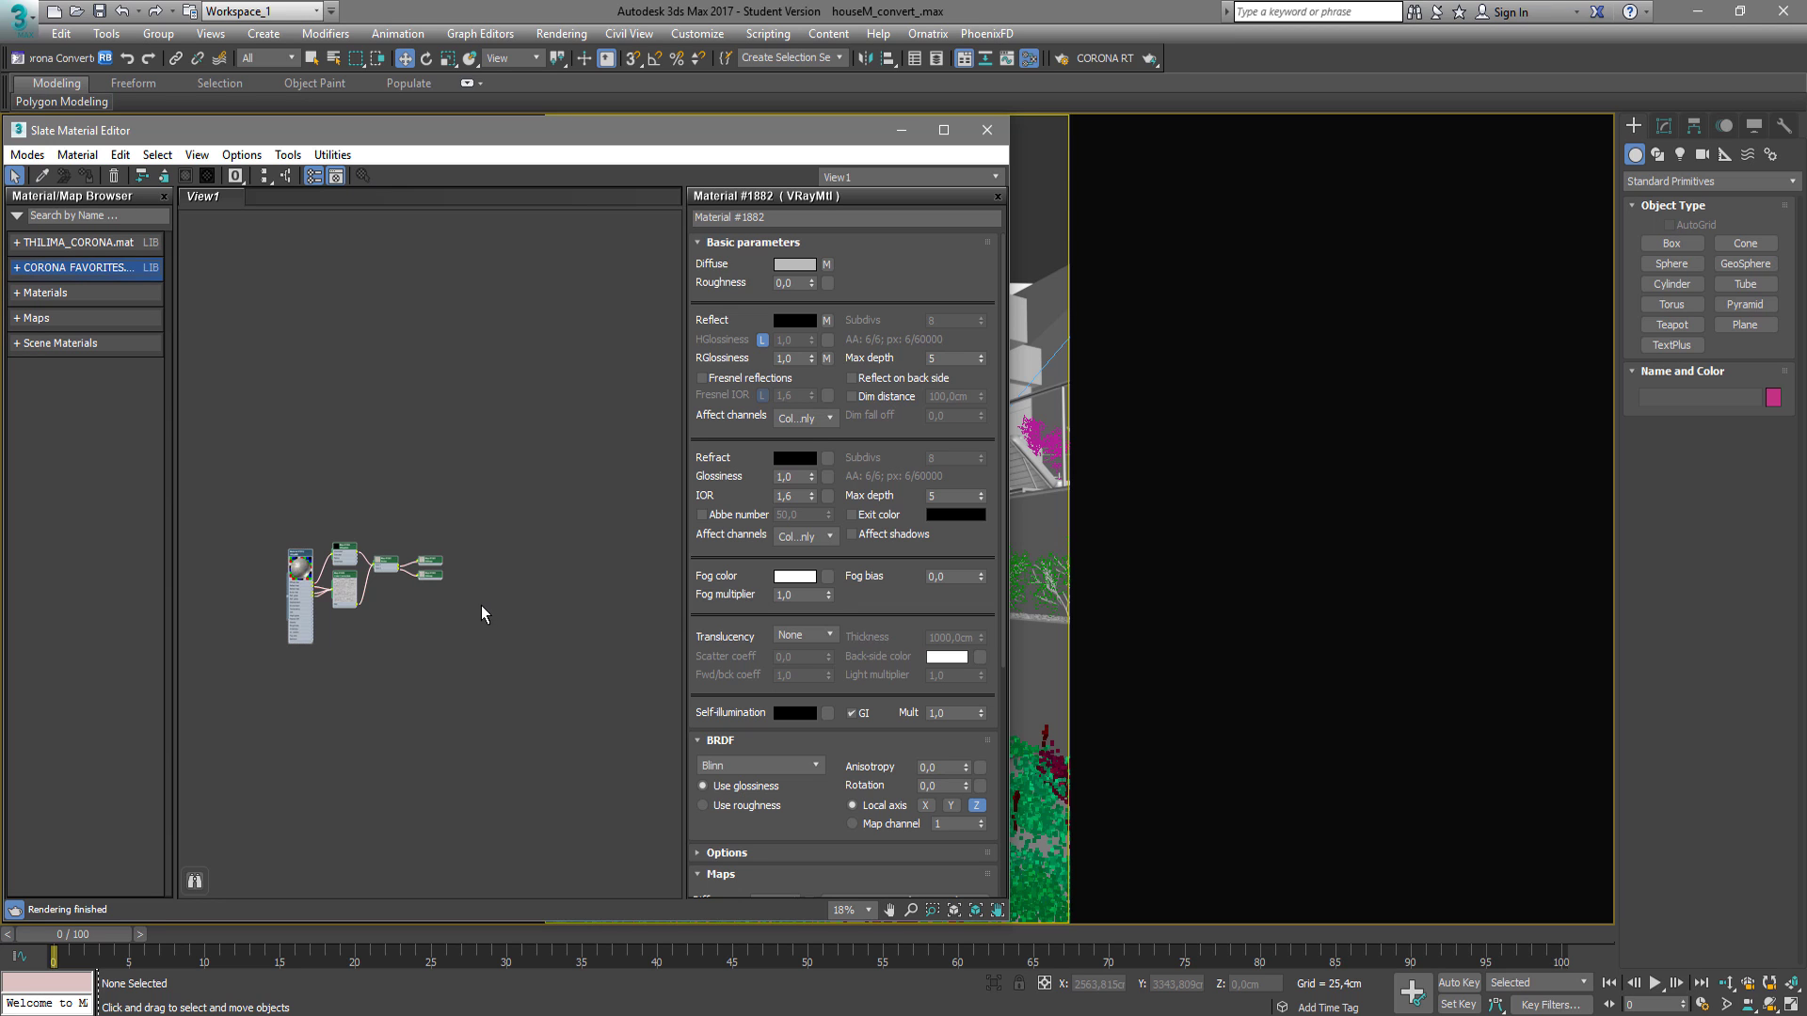
scroll(305, 565, up, 9)
middle_drag(304, 564, 444, 600)
double_click(444, 600)
Set the copied wall material's reflection colour to a neutral grey with a value of 158.
click(794, 320)
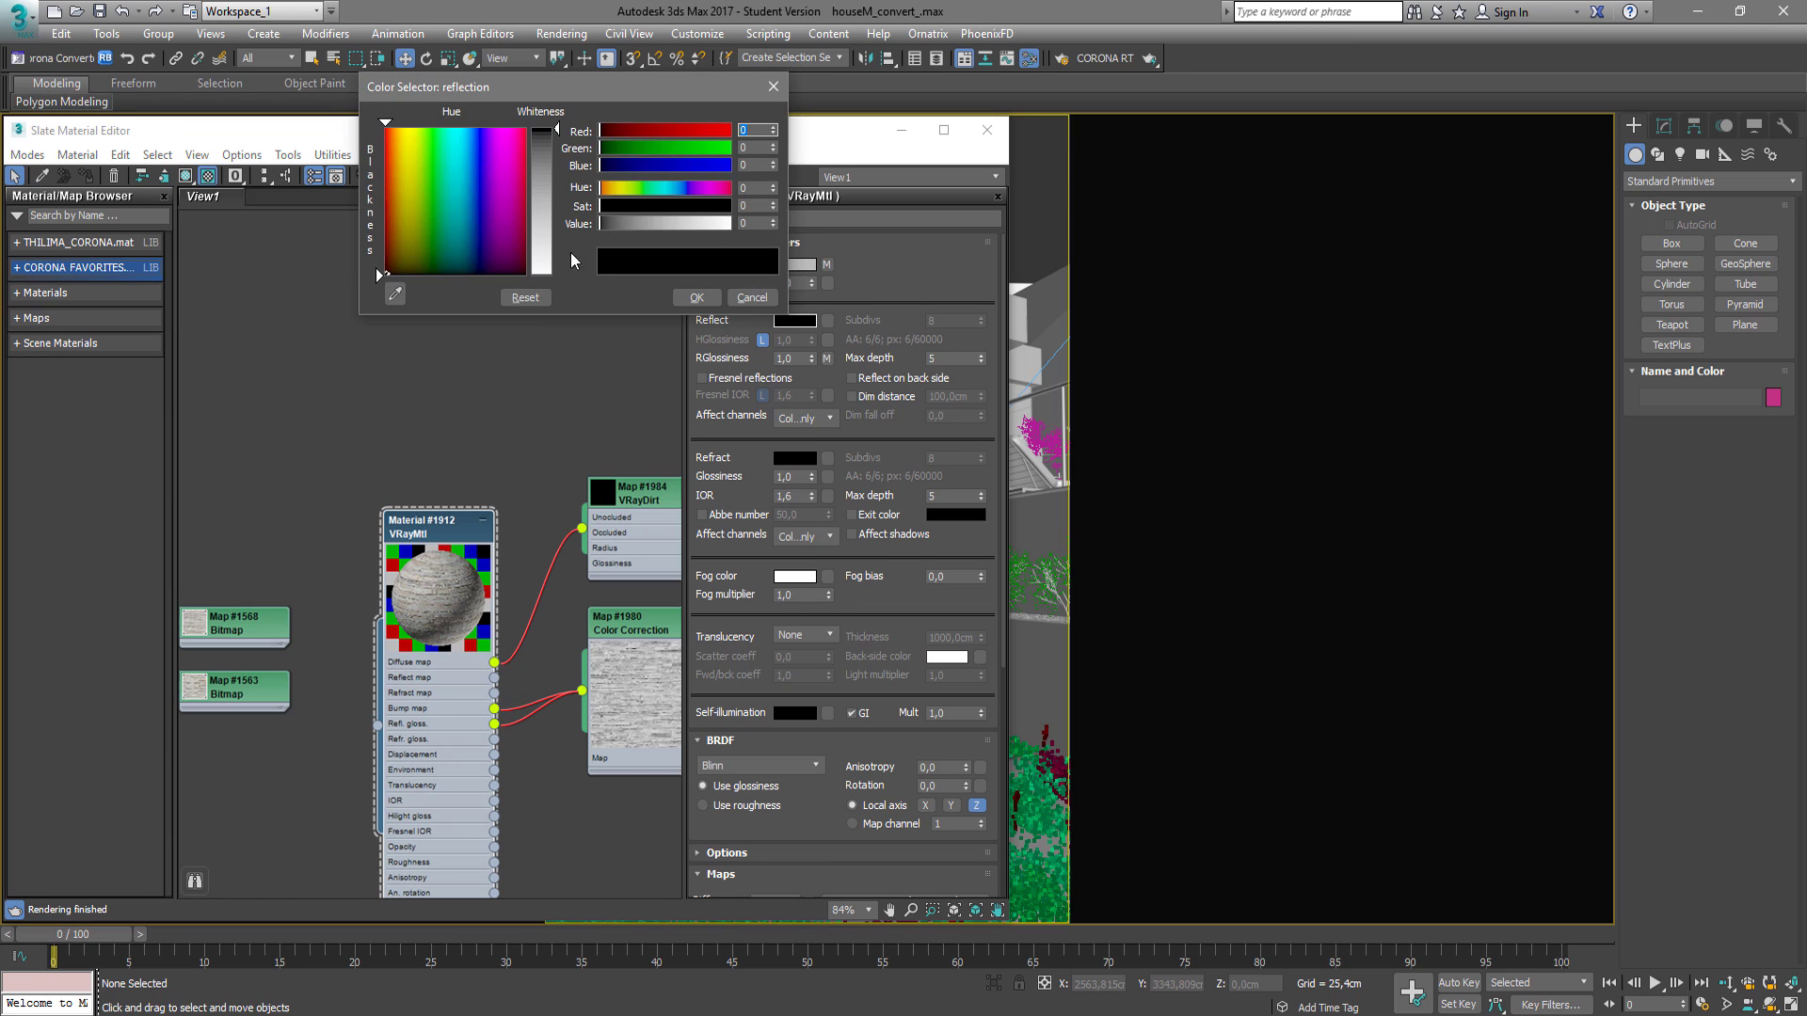
click(706, 291)
click(794, 320)
drag(730, 223, 679, 223)
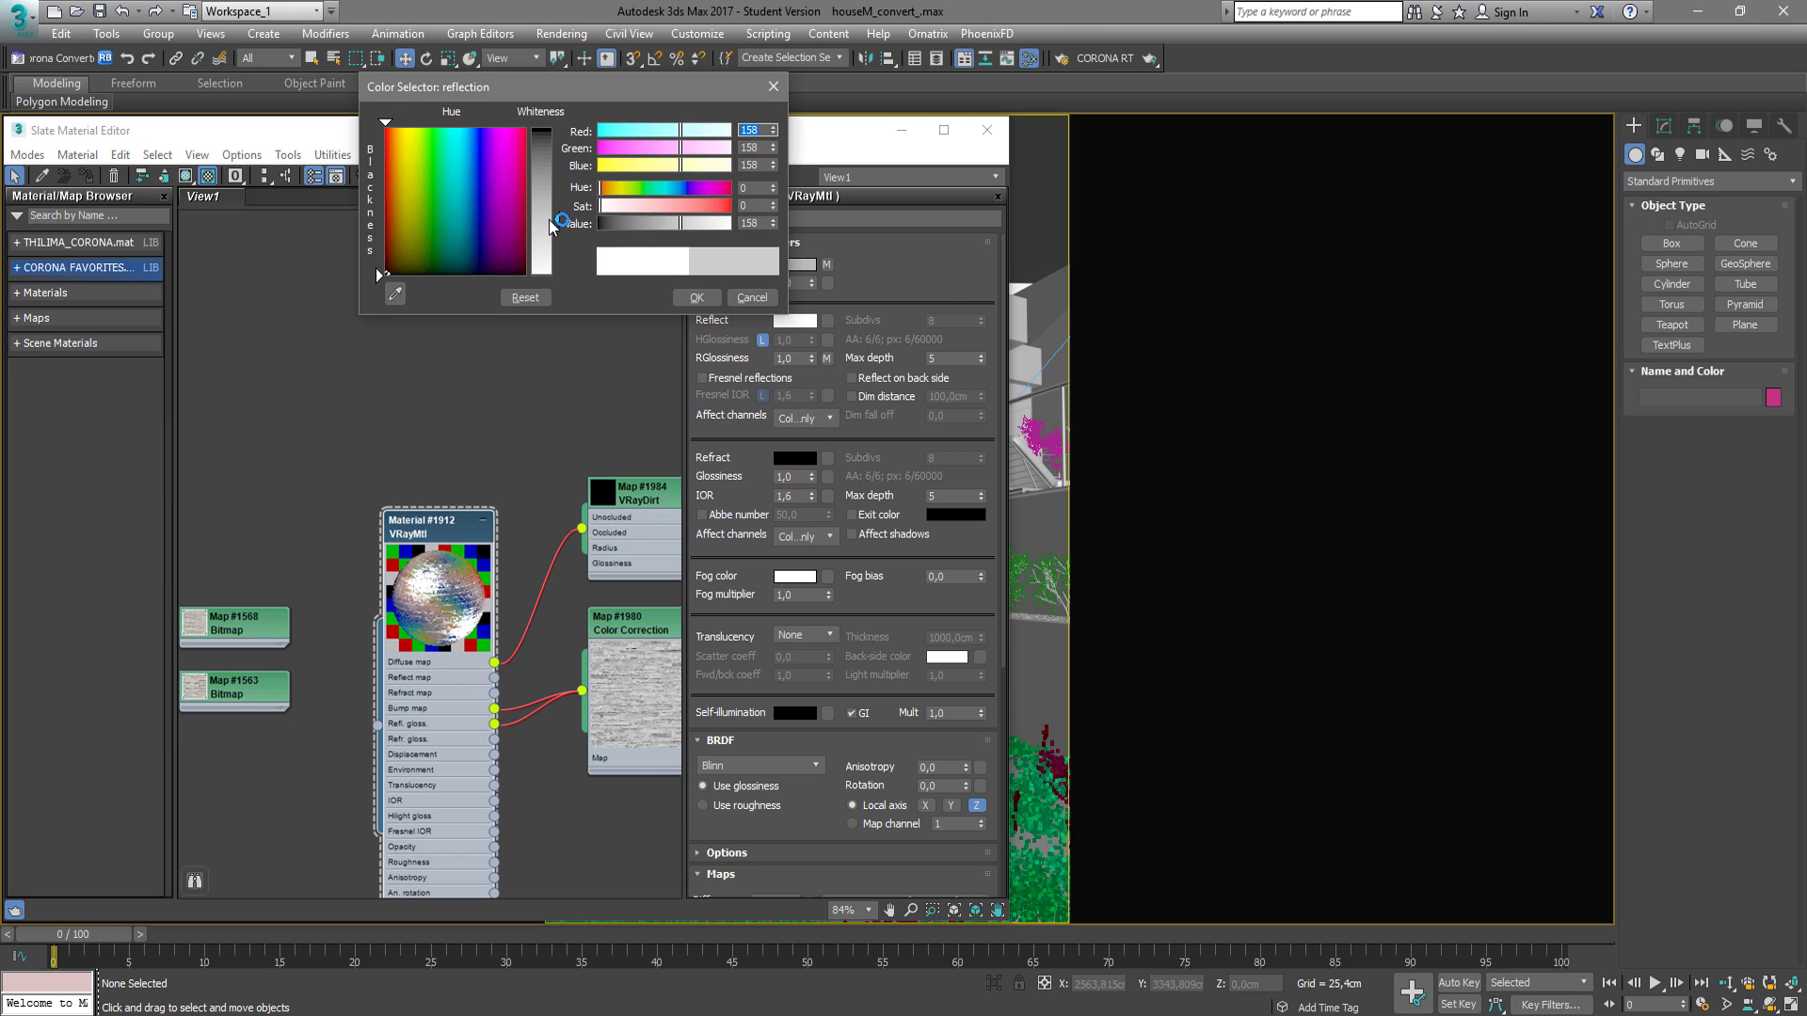
click(696, 298)
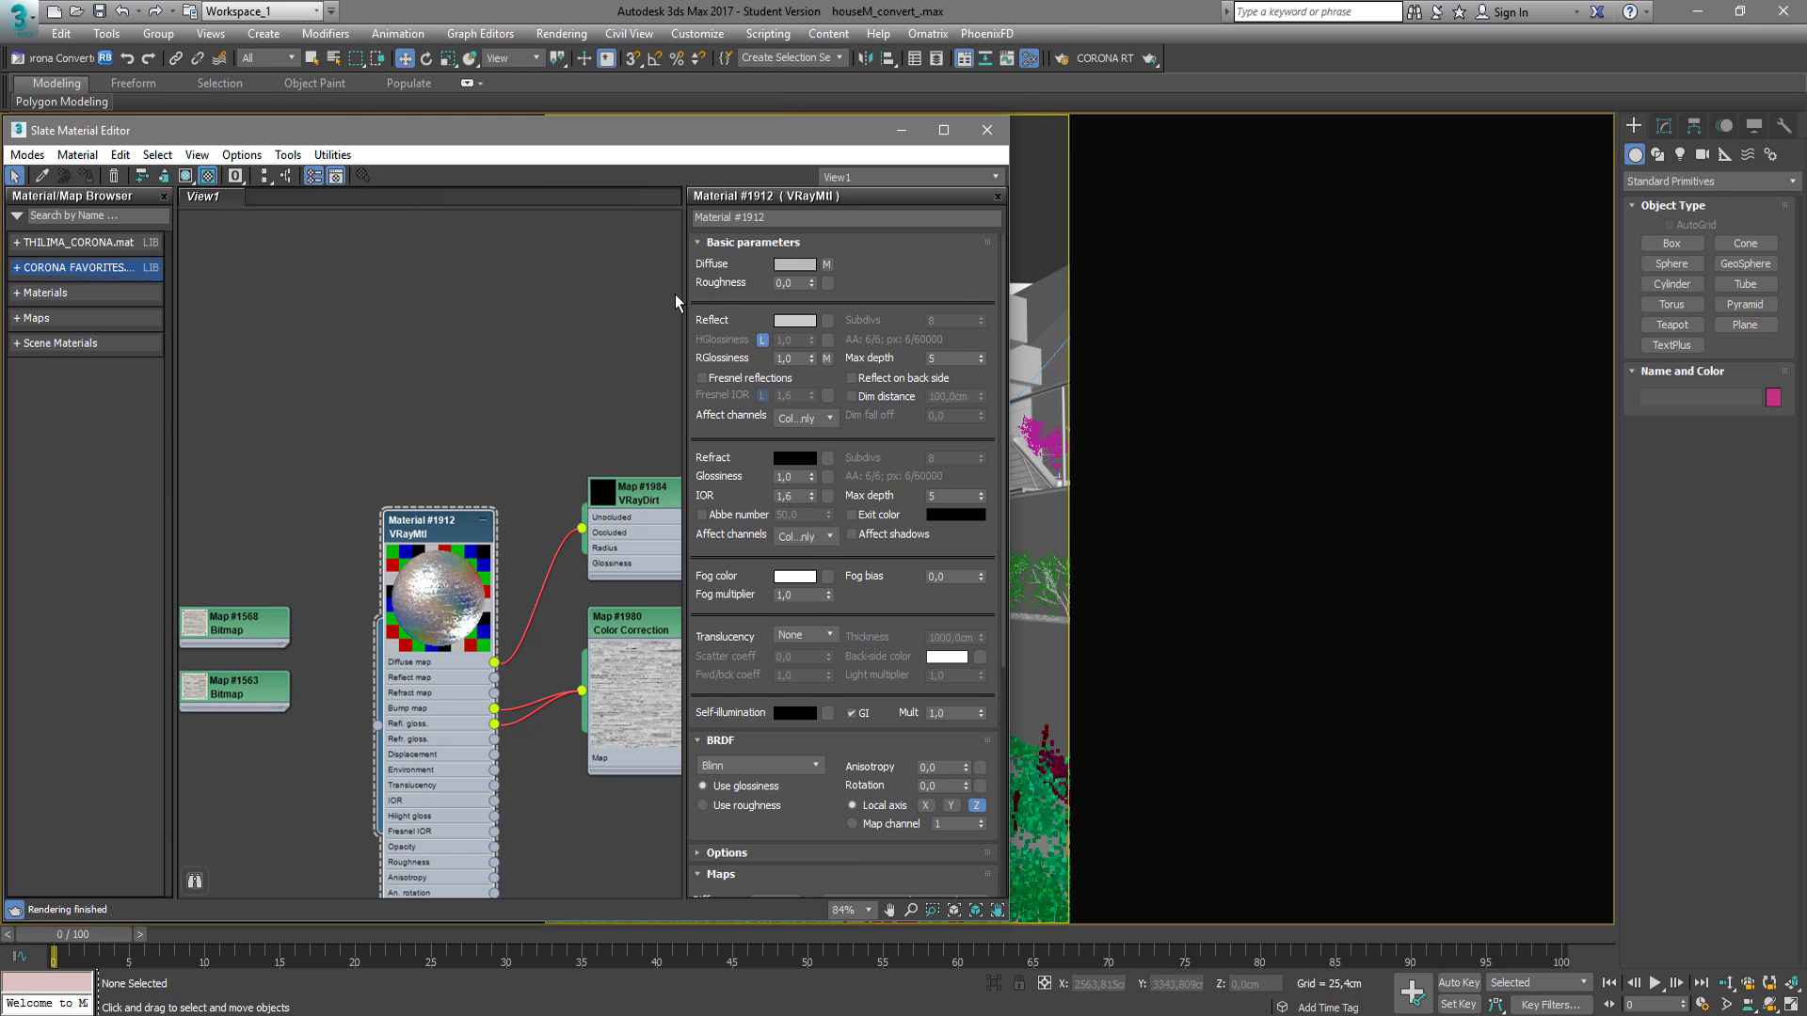
Compare enlarged previews of the original wall VRayMtl and its copy side by side in the maximized material editor.
double_click(567, 133)
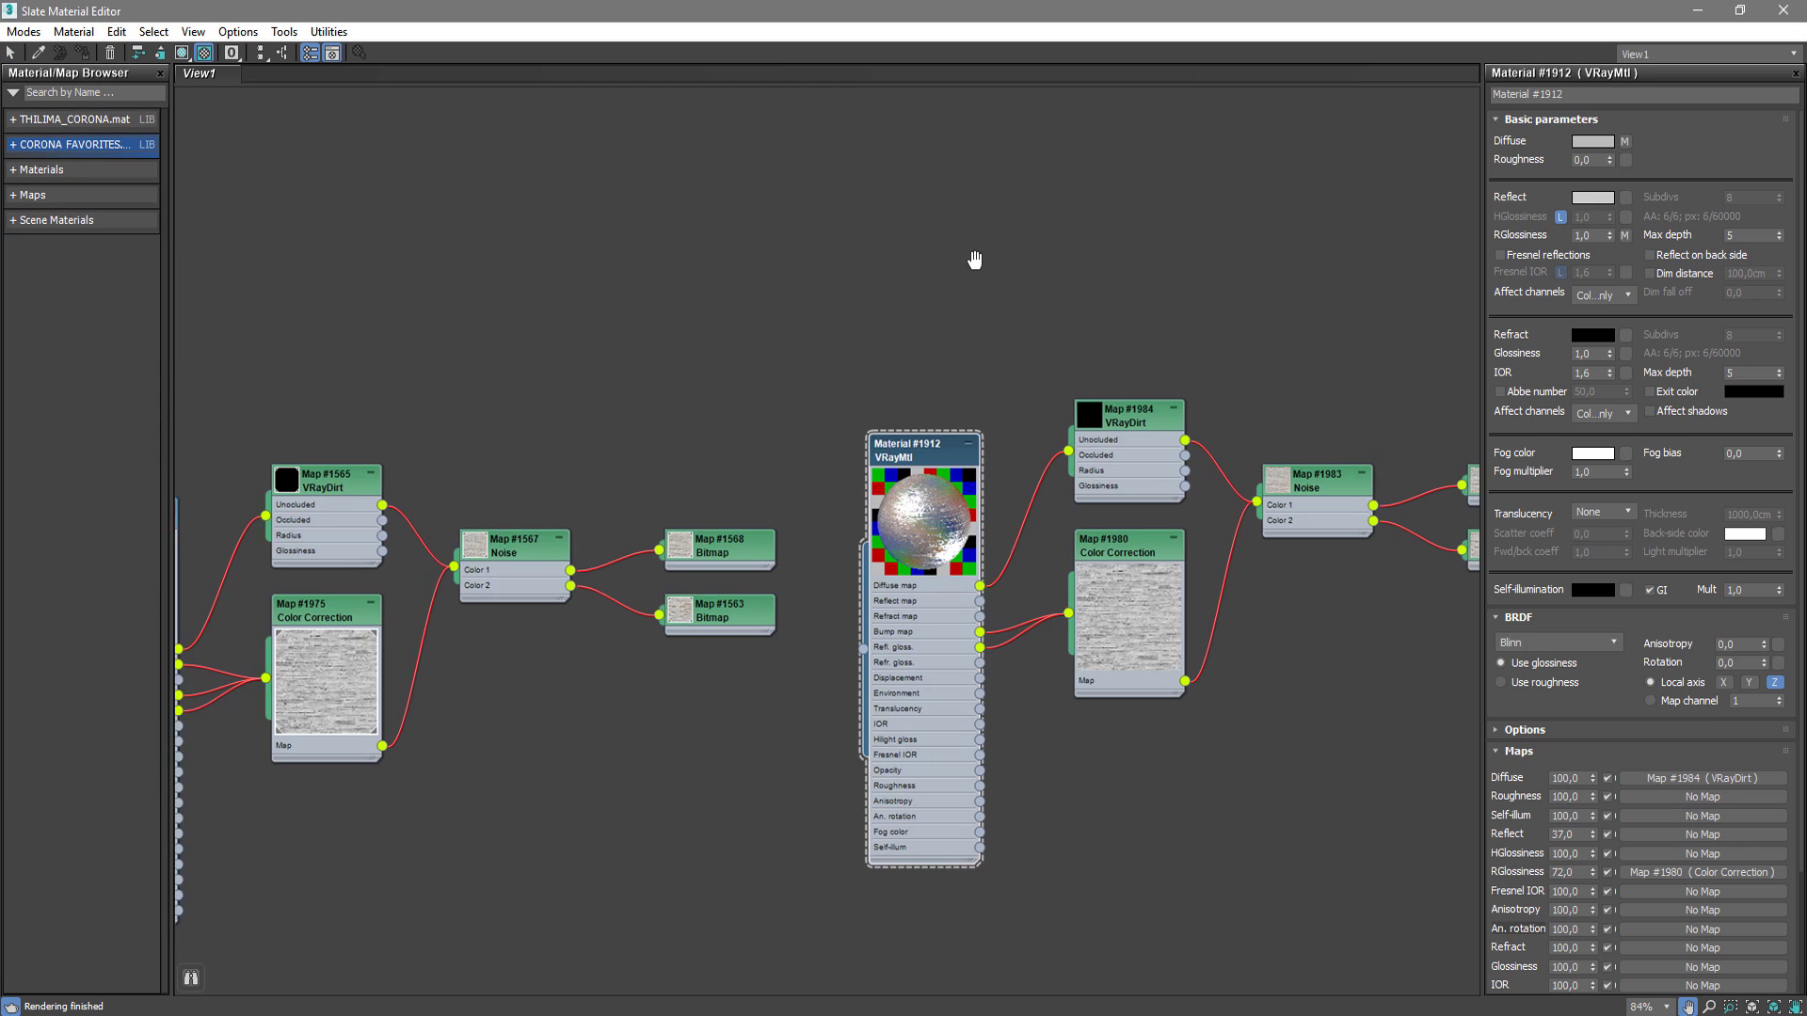
middle_drag(629, 343, 828, 289)
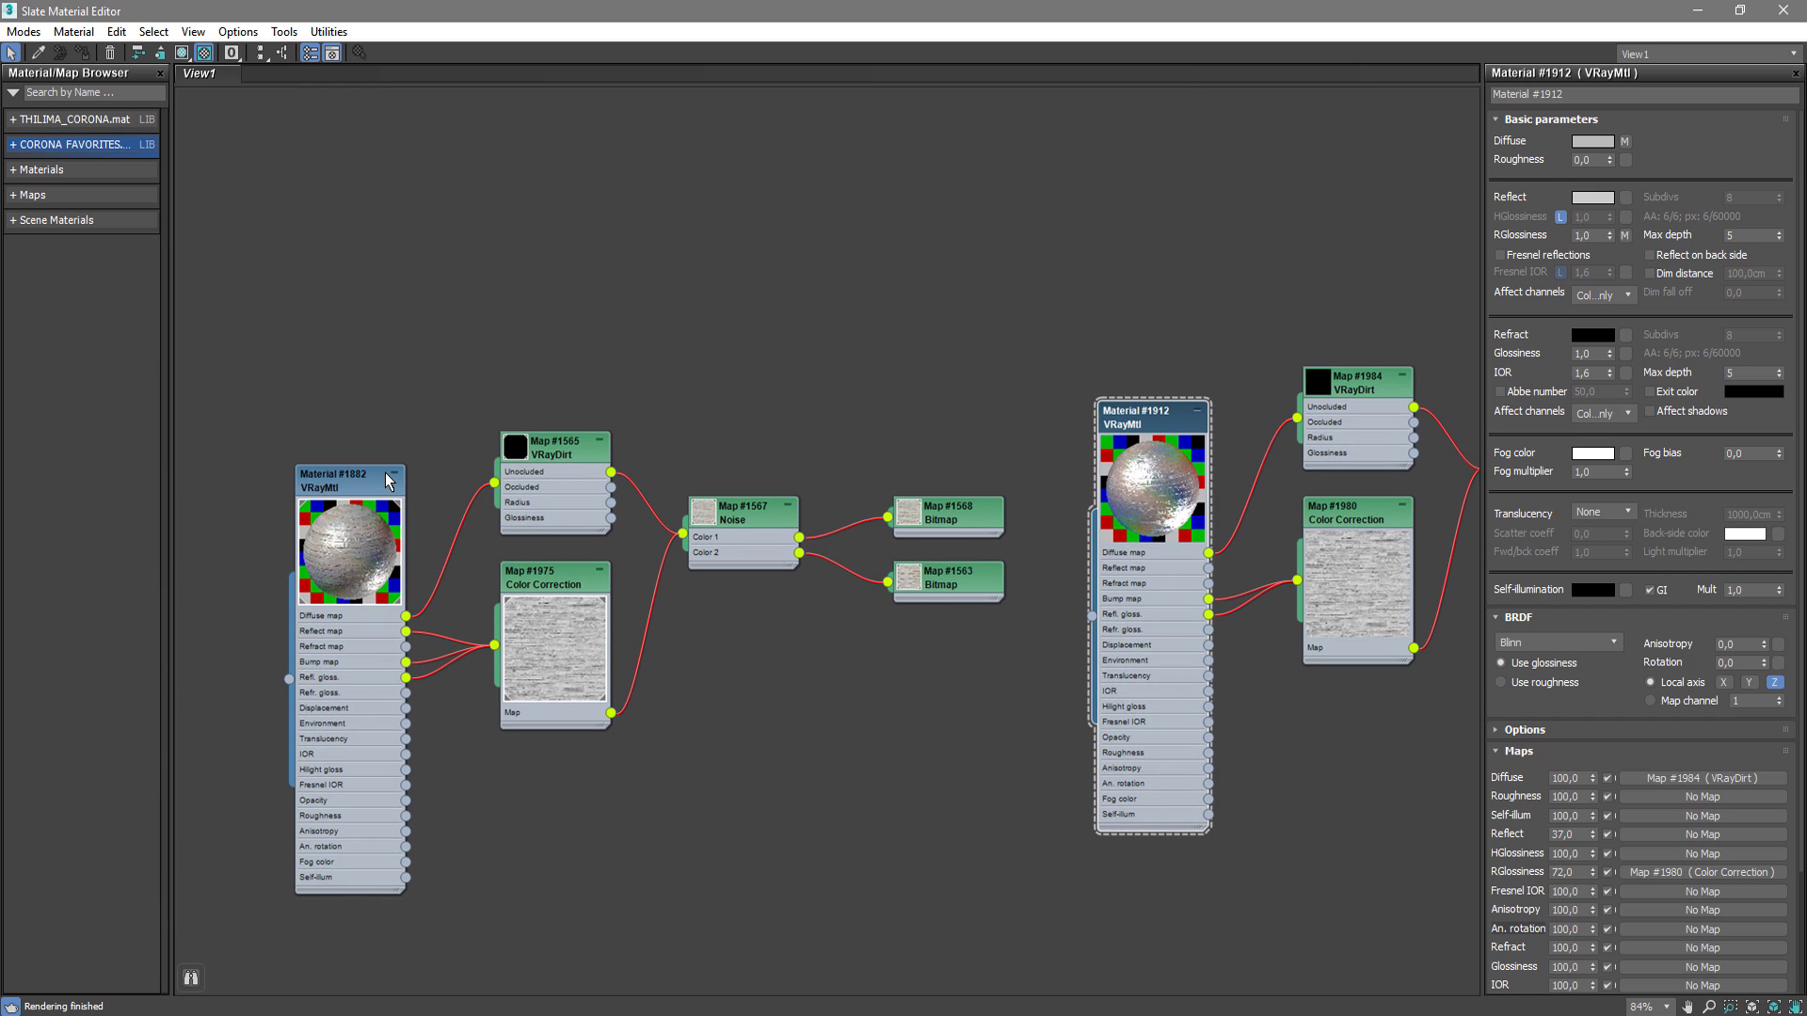
double_click(348, 550)
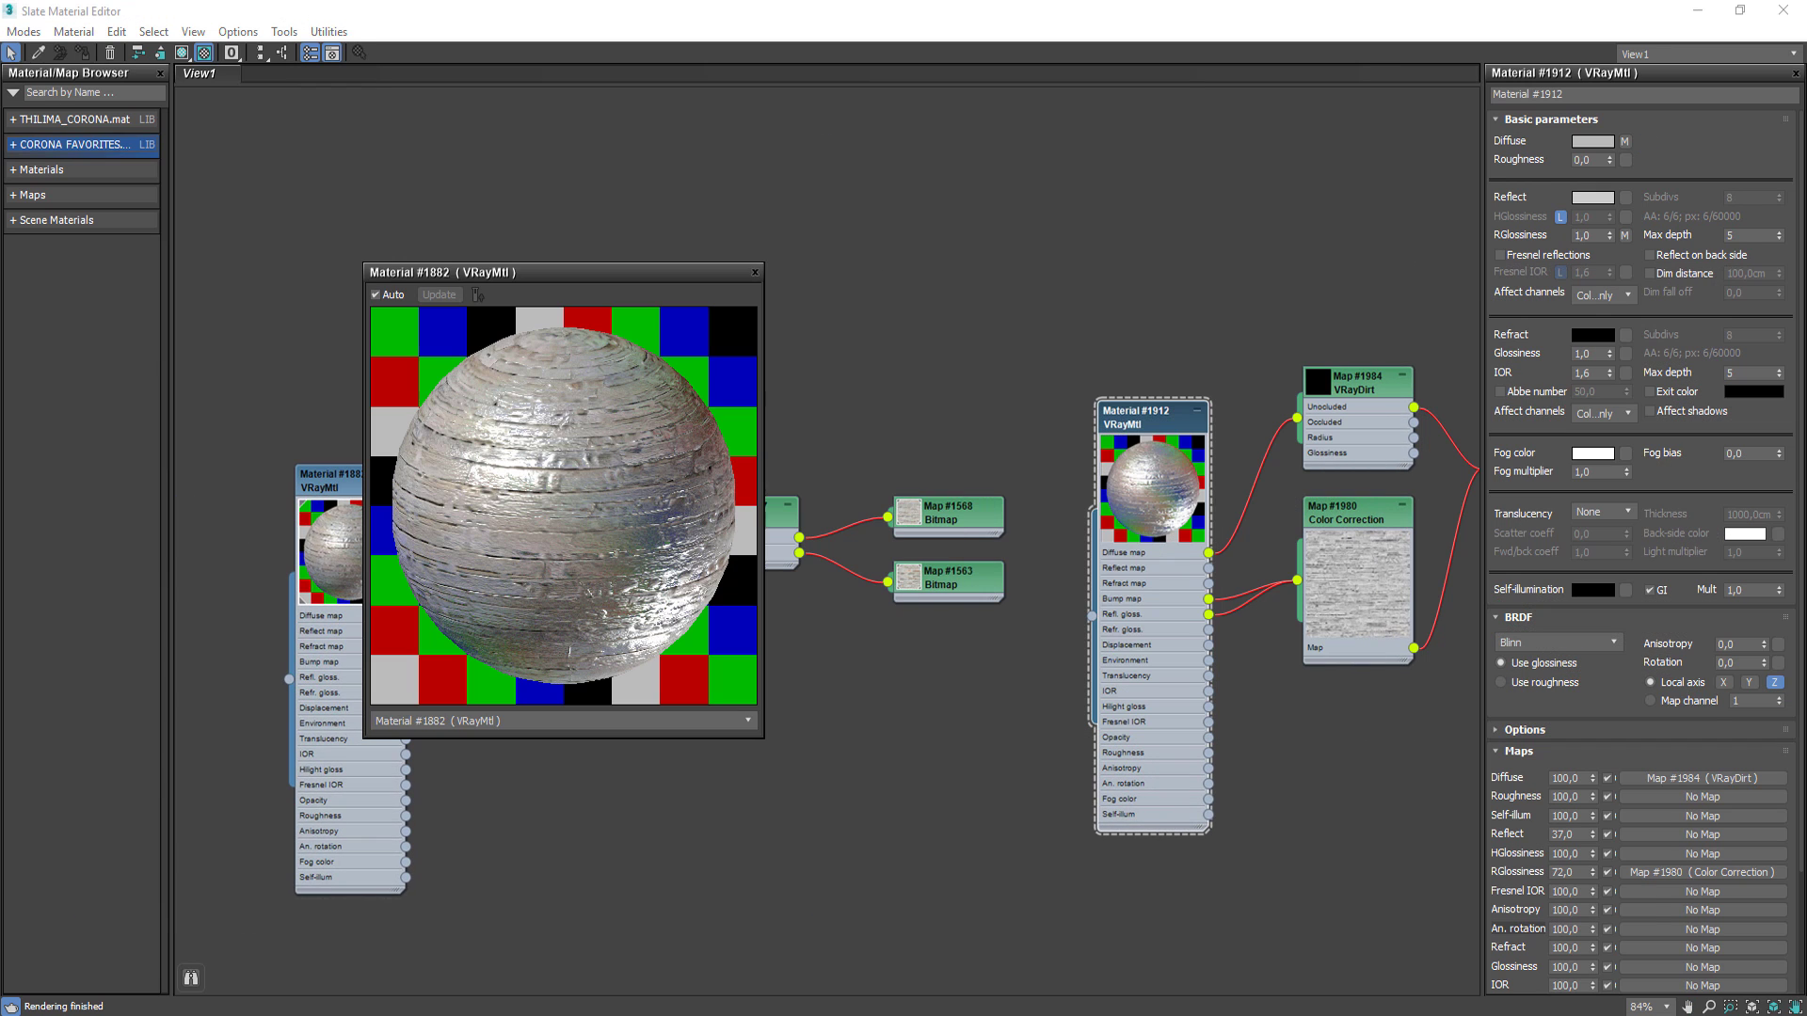
drag(1013, 260, 1010, 270)
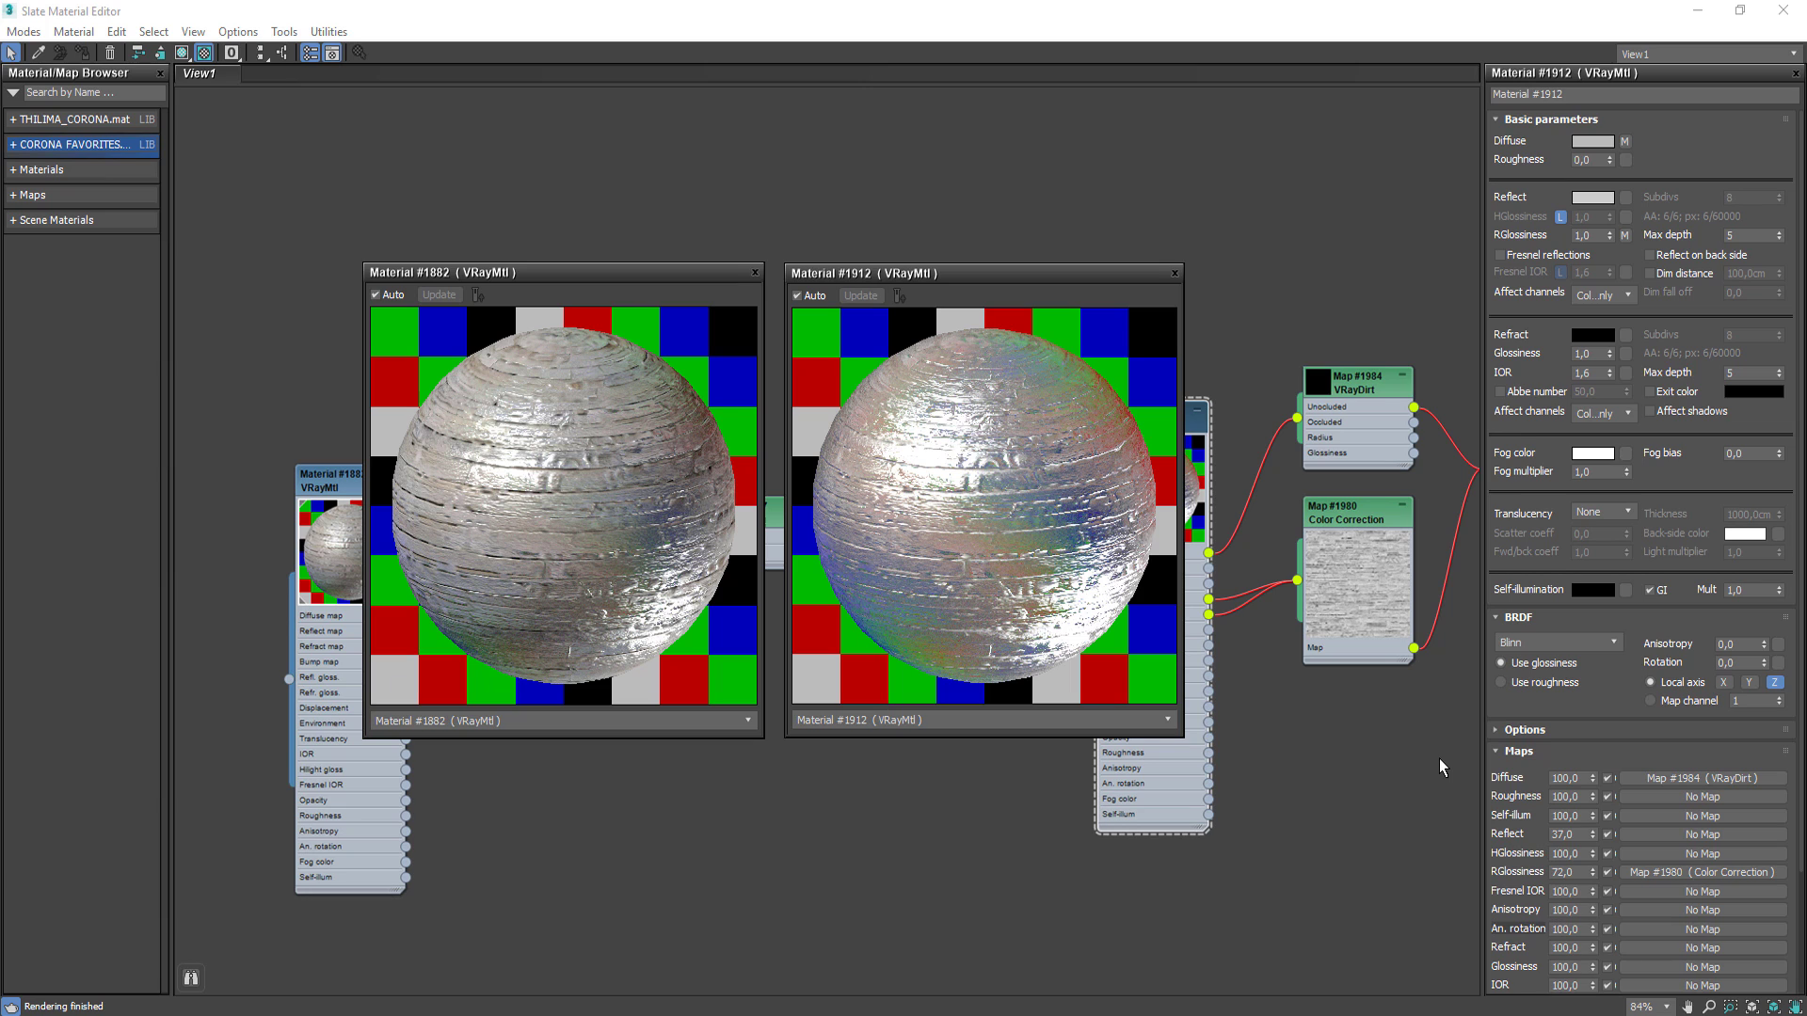
click(1174, 274)
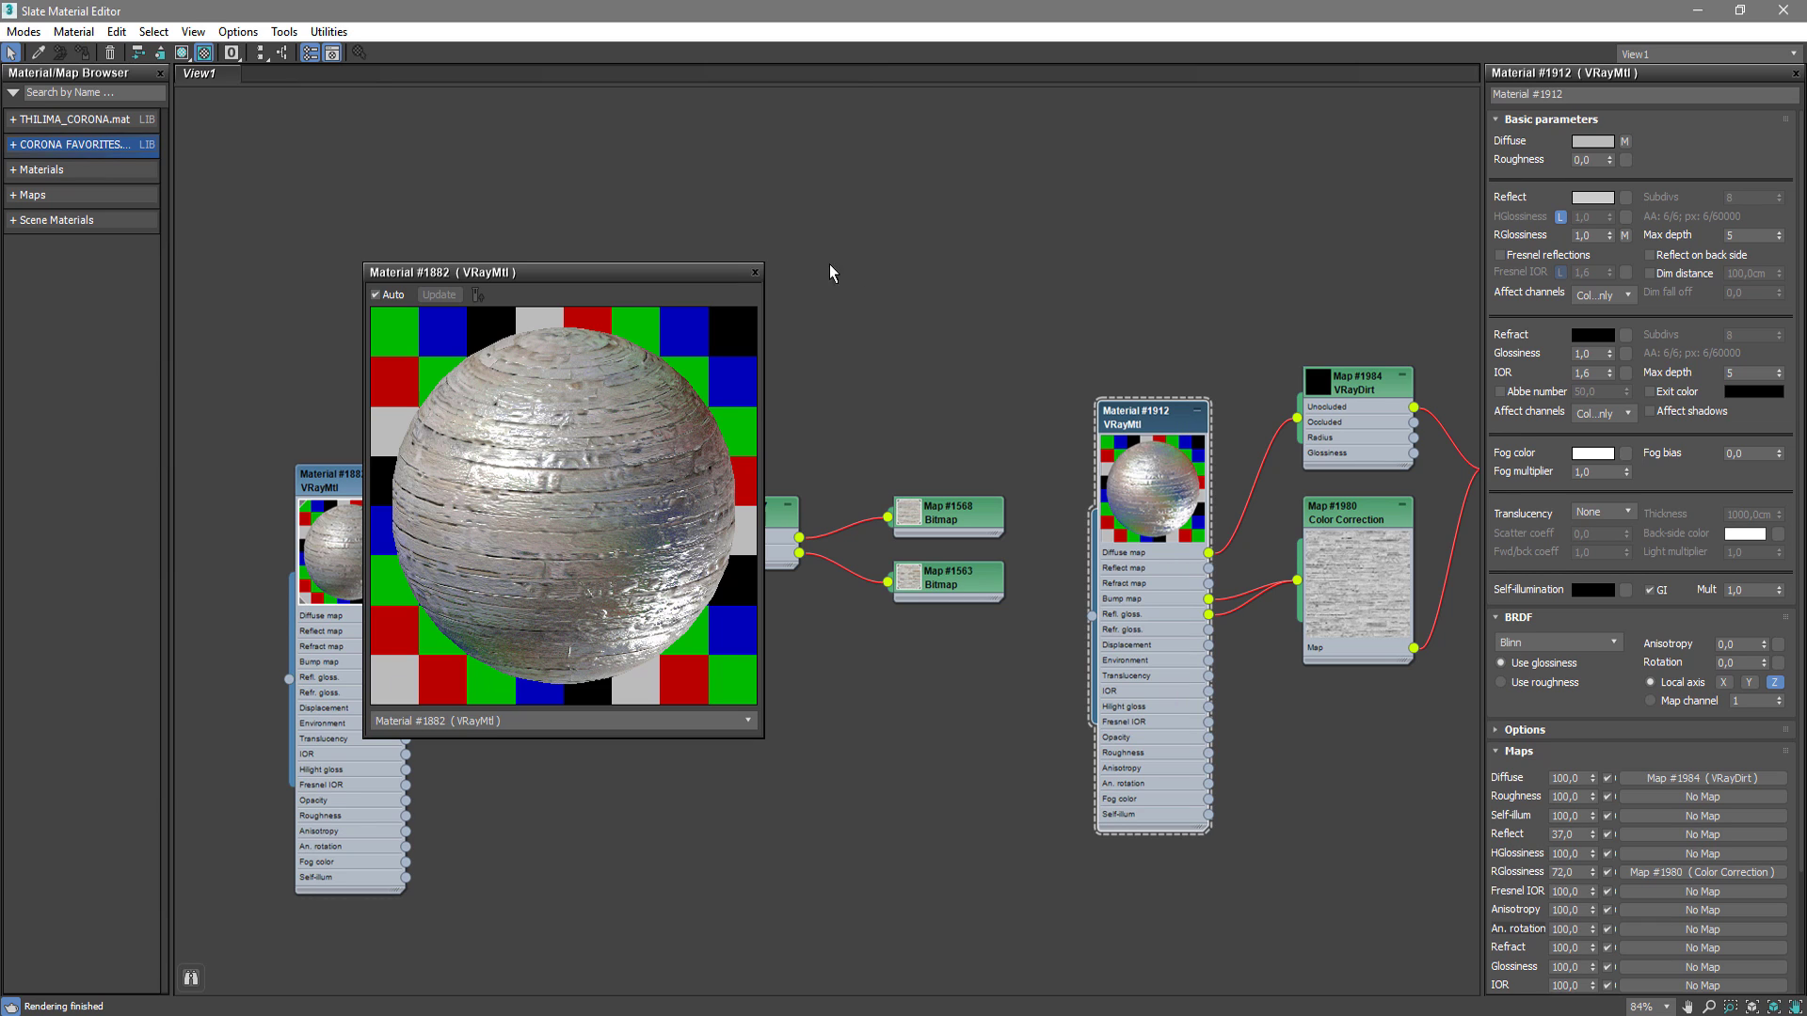
click(756, 272)
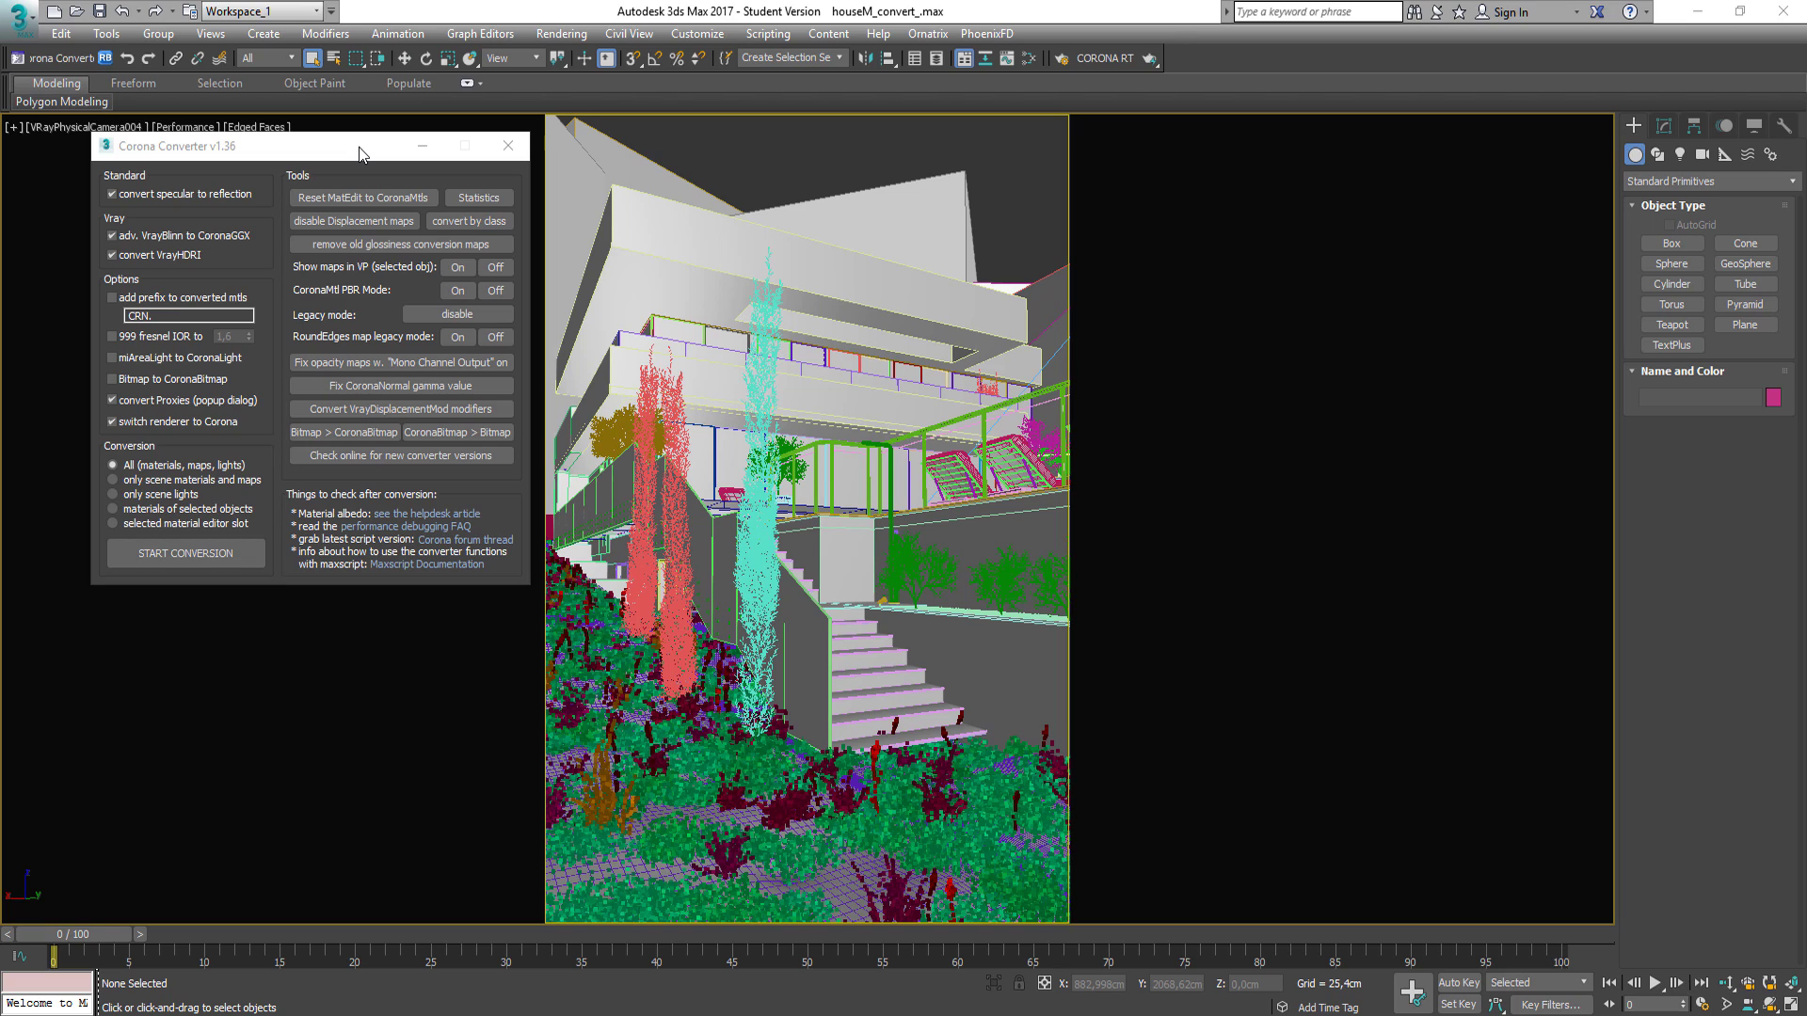
Enable conversion of 999 fresnel IOR to 1,6 and run the full scene conversion to Corona.
click(132, 337)
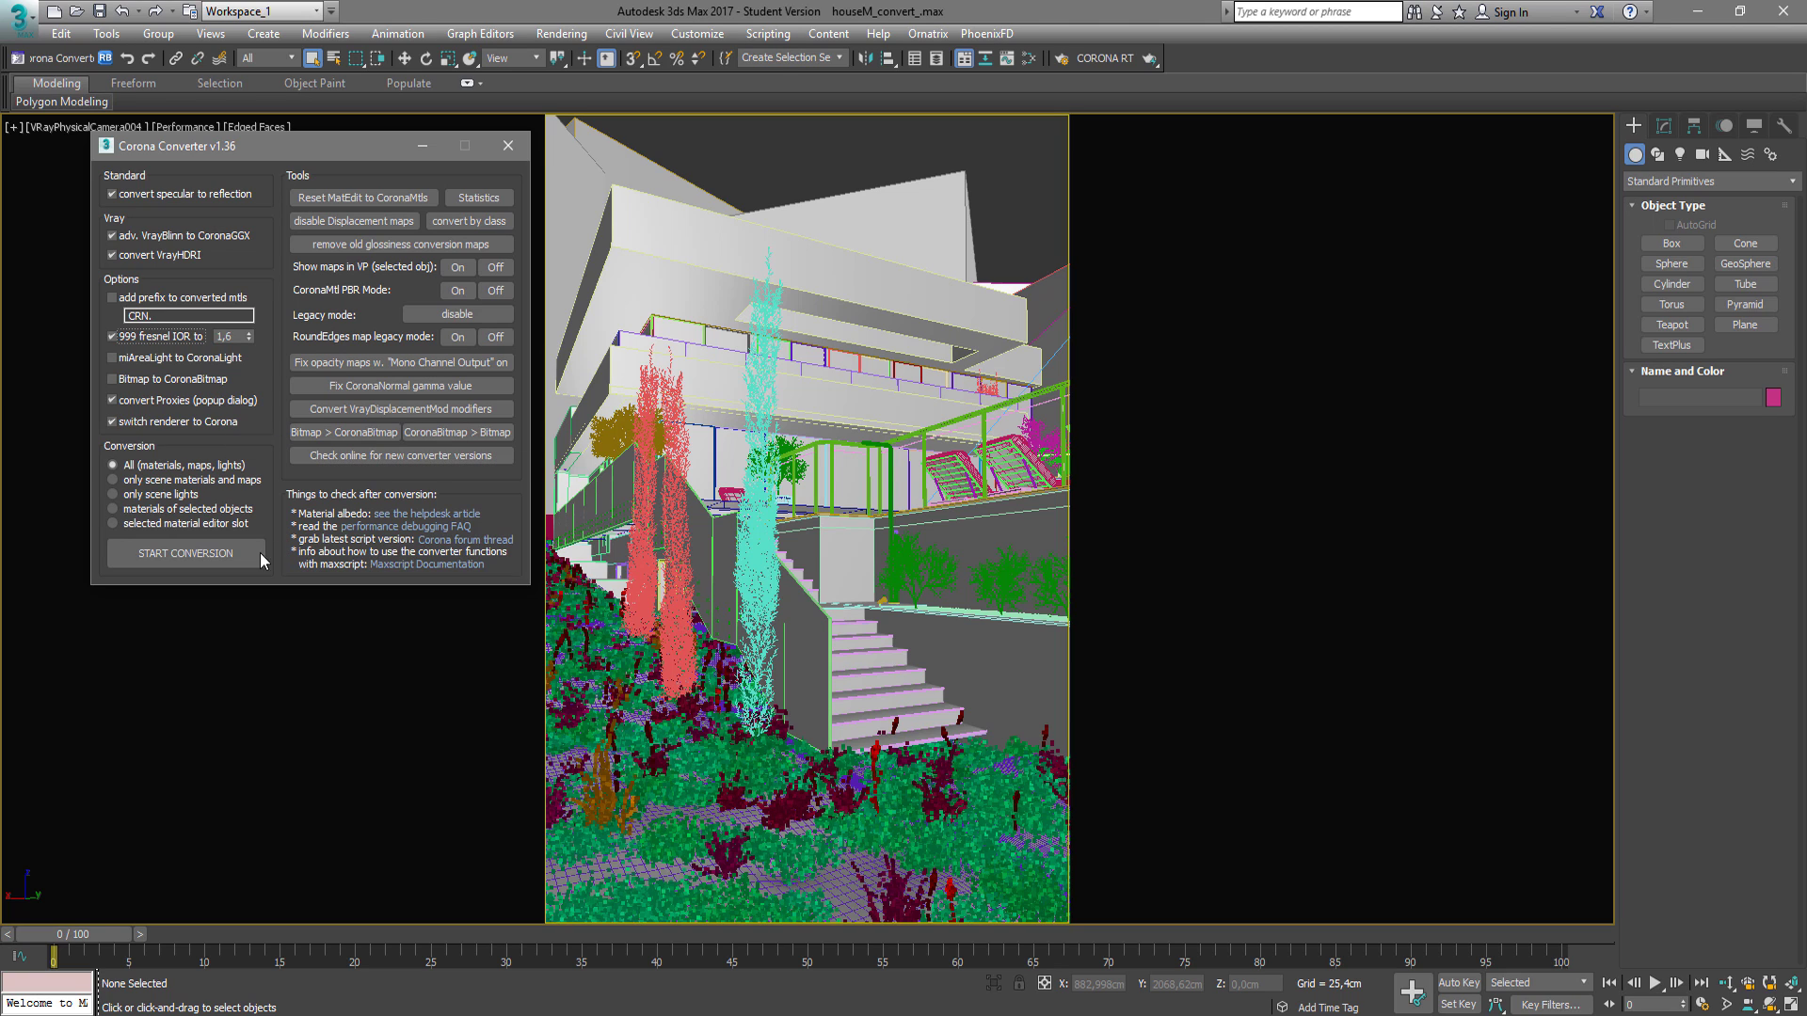
click(228, 555)
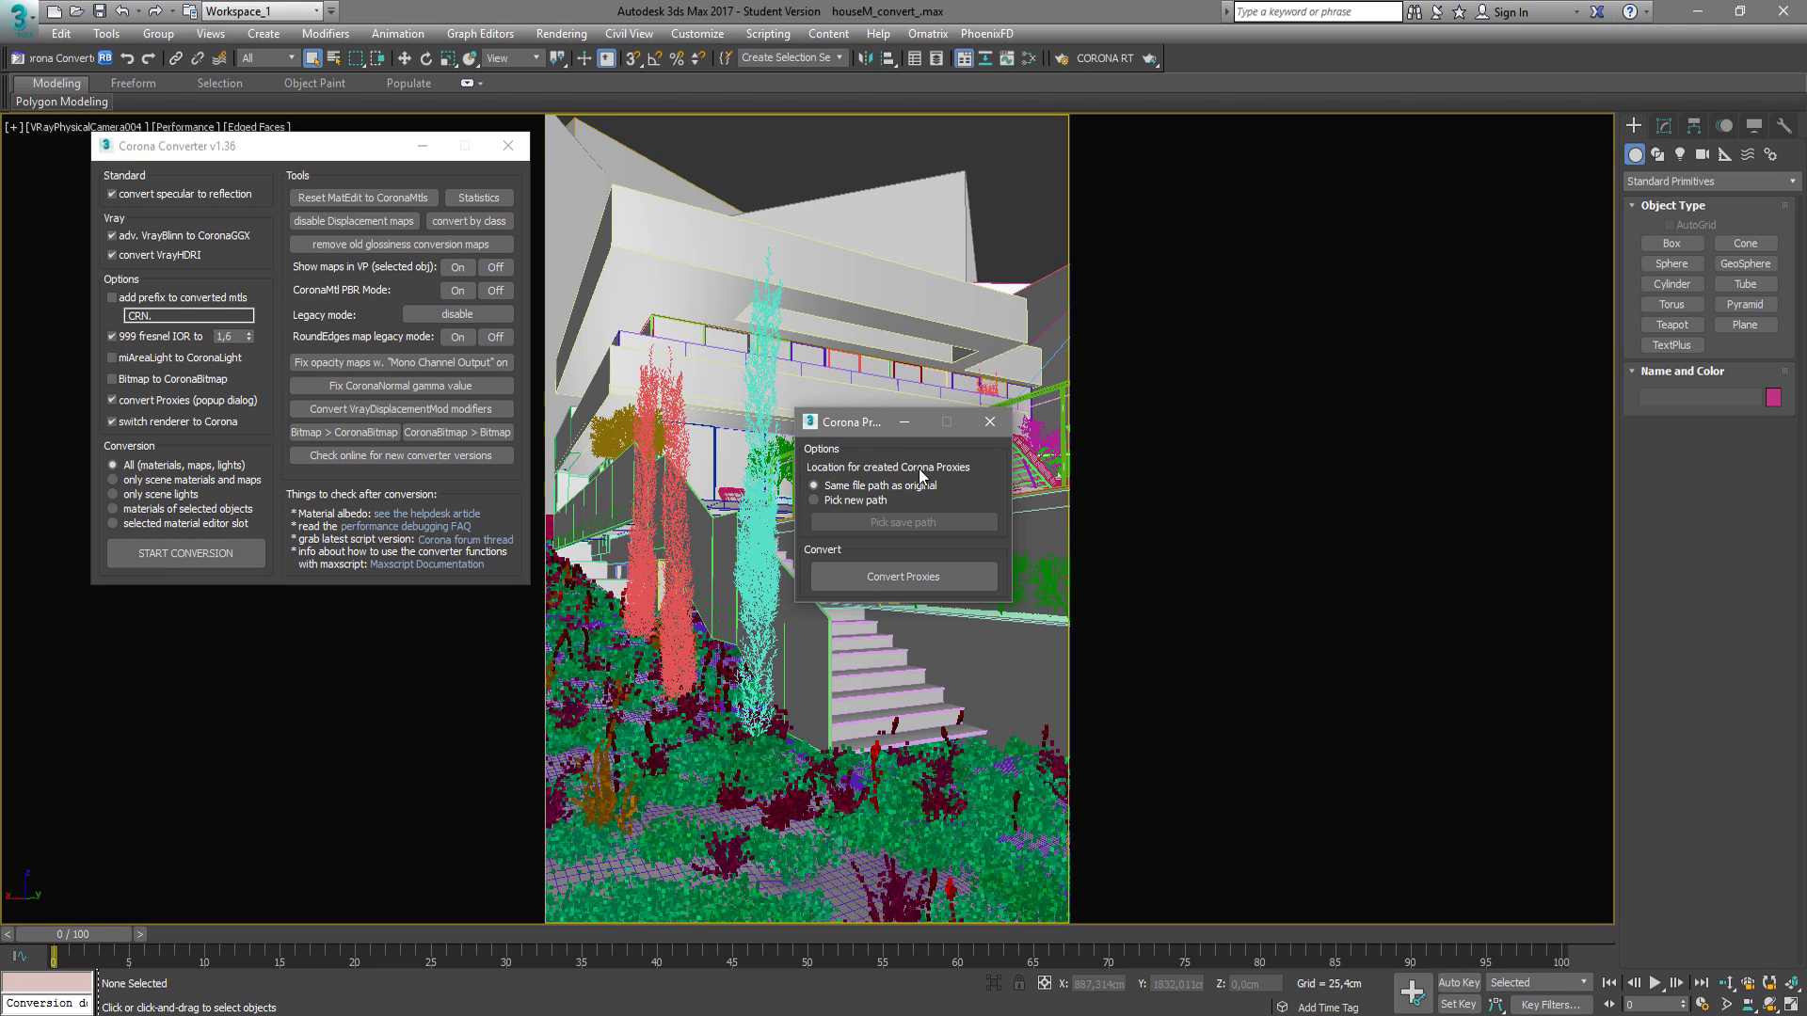
Convert the proxies to Corona proxies, saving them to a new path in the TESTE PROXY folder on the desktop.
click(855, 501)
click(907, 523)
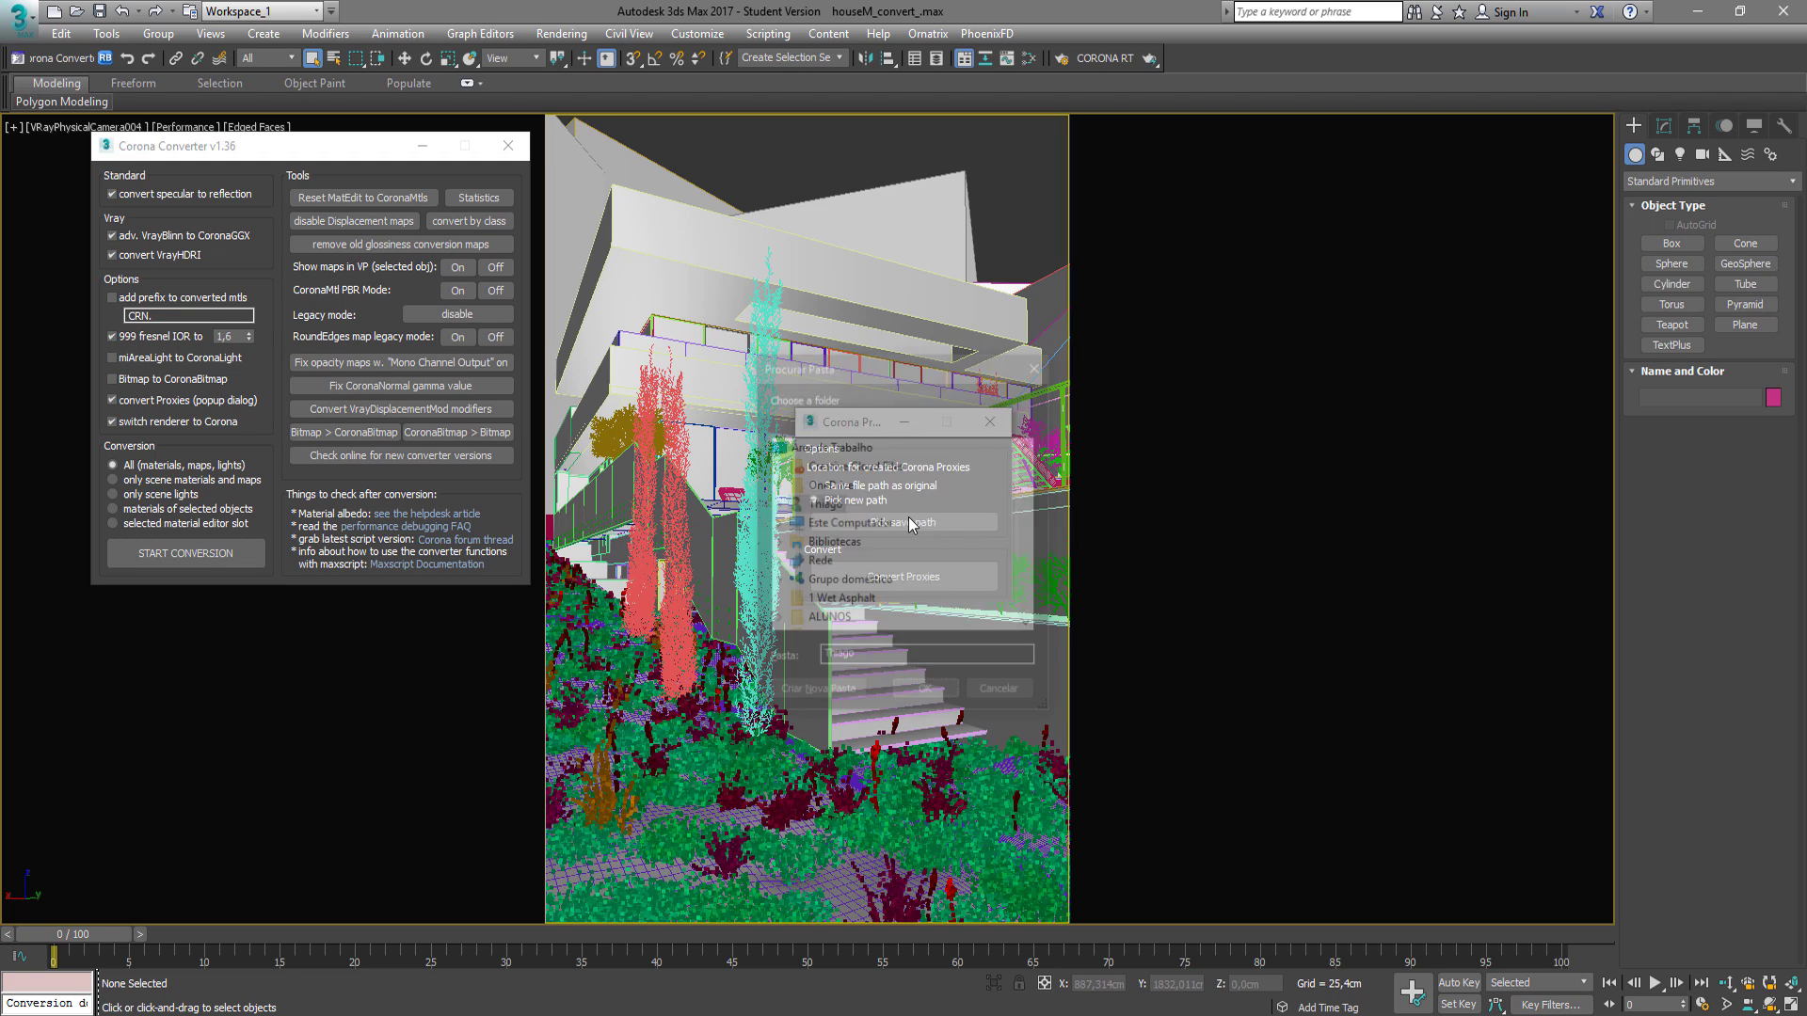
scroll(911, 523, down, 10)
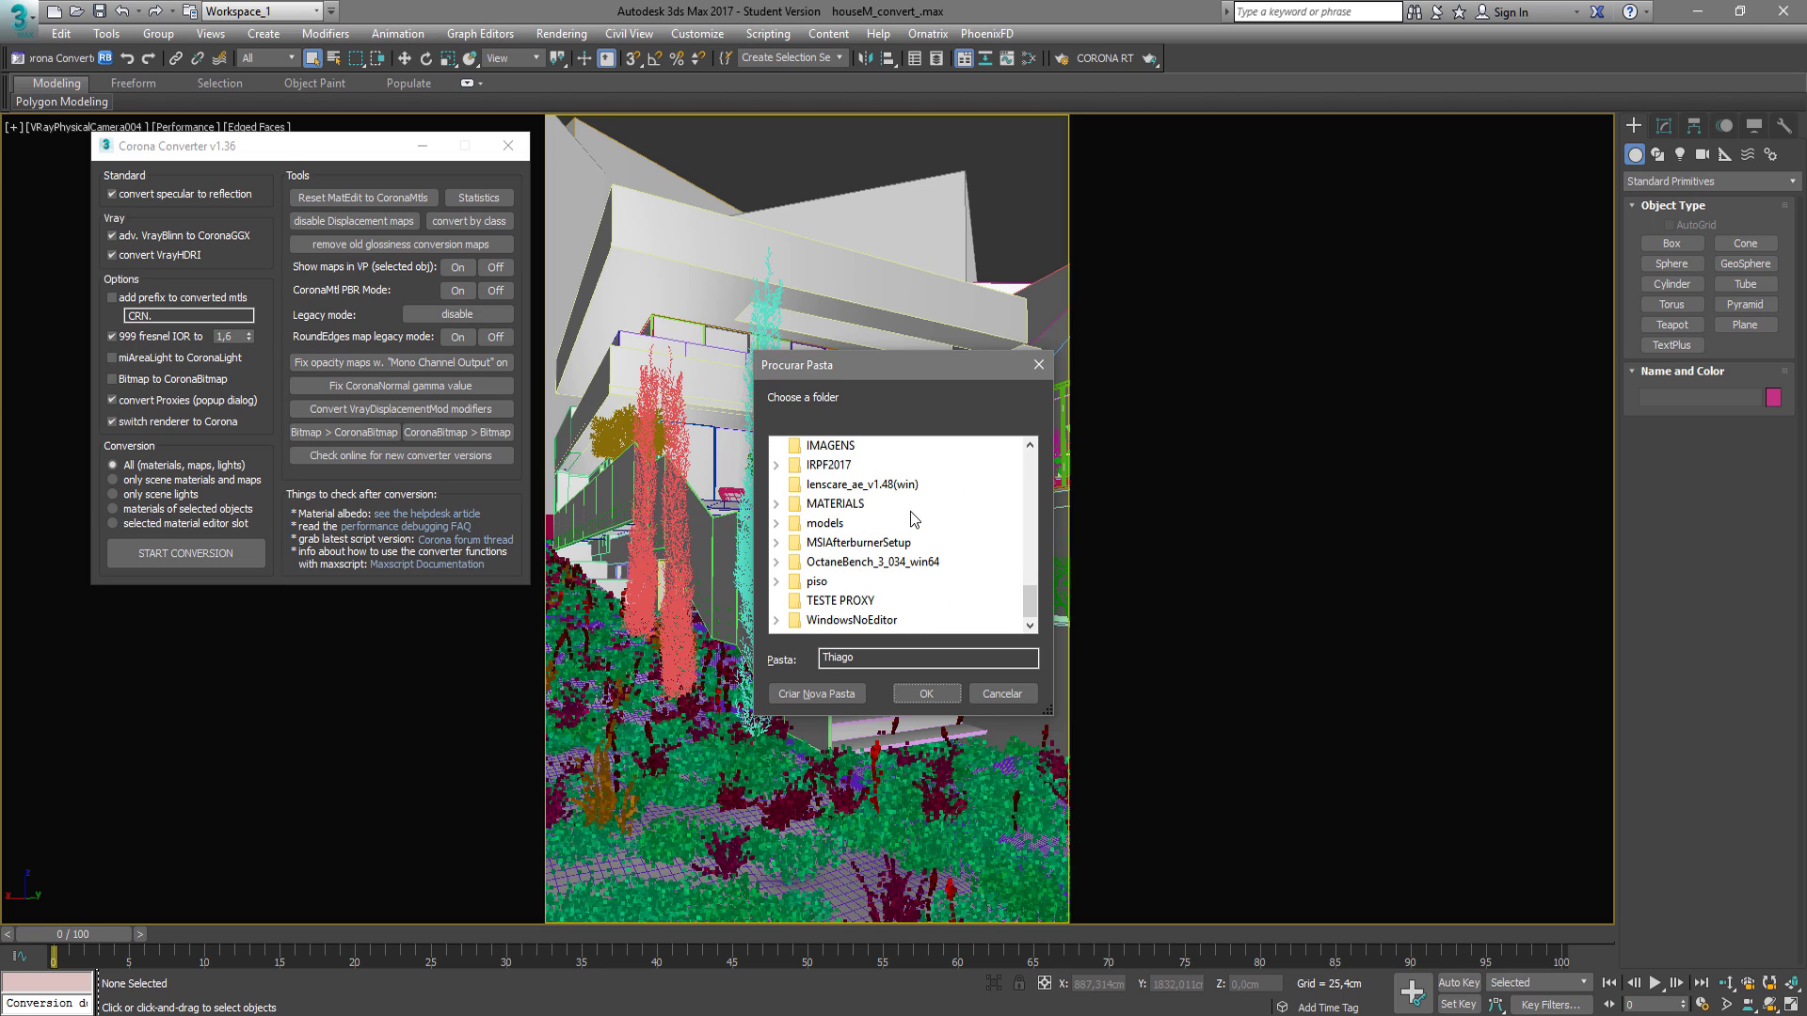
click(840, 601)
click(944, 699)
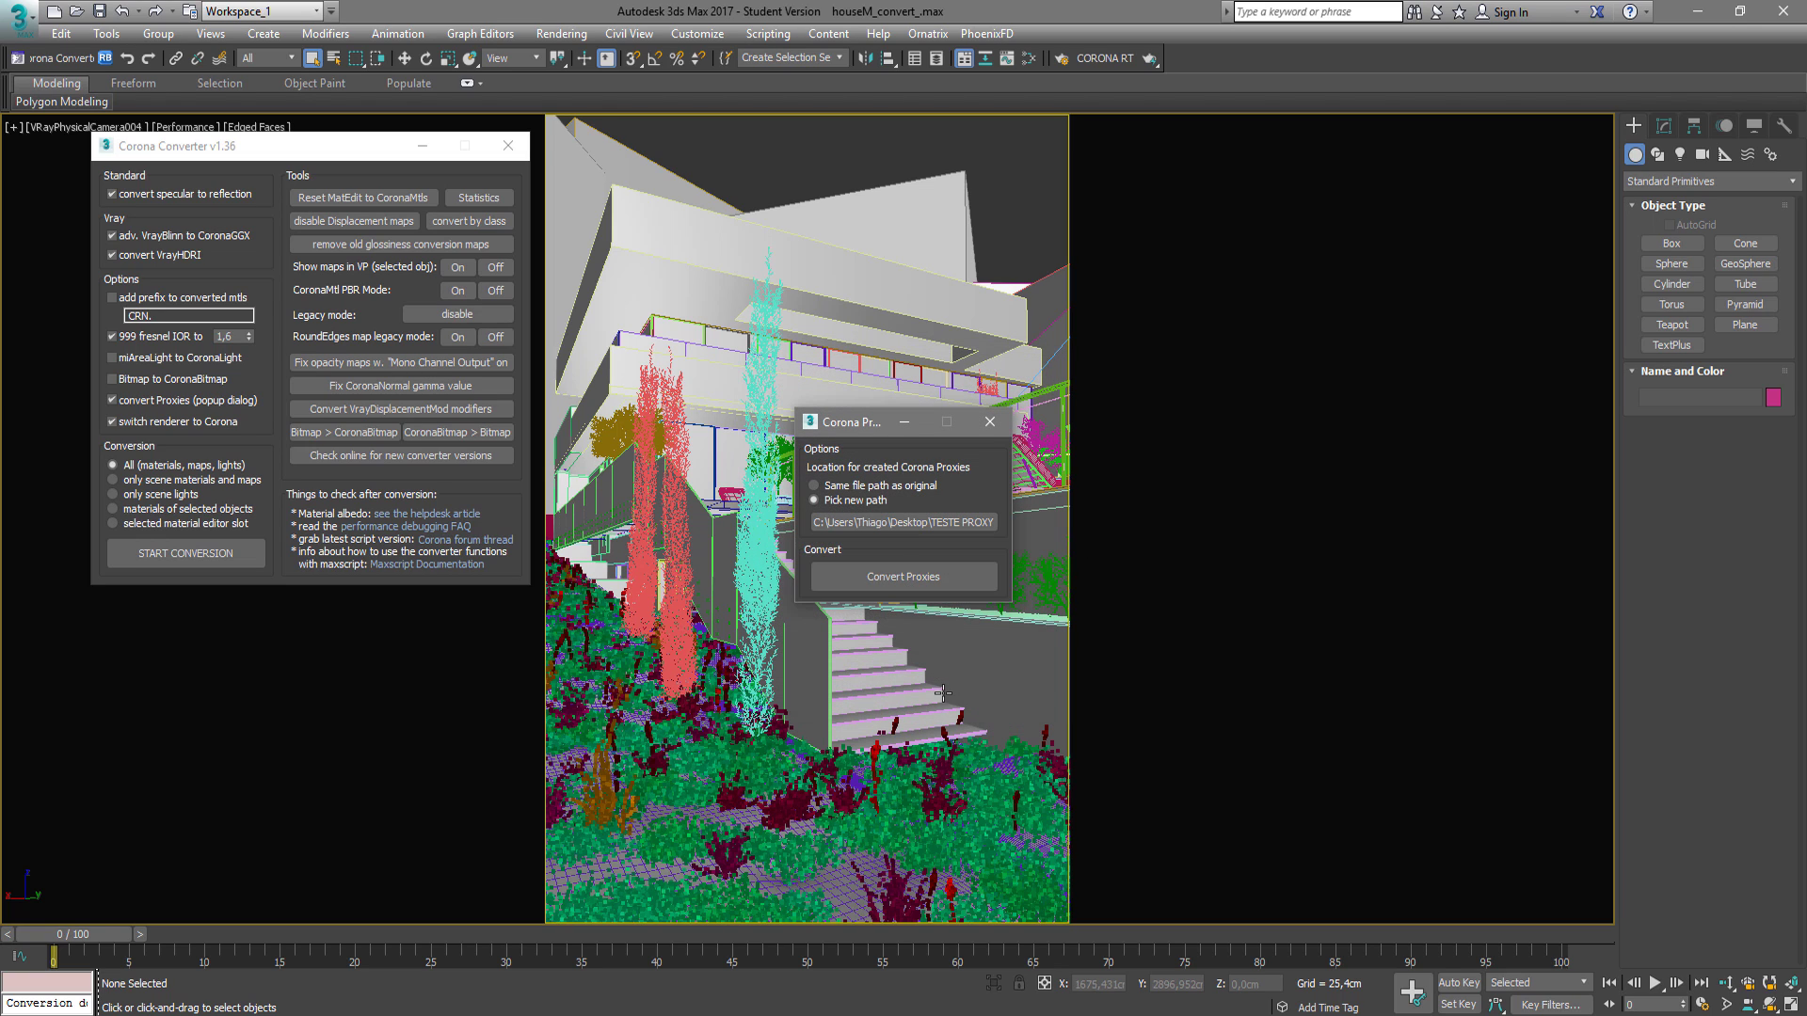
click(917, 581)
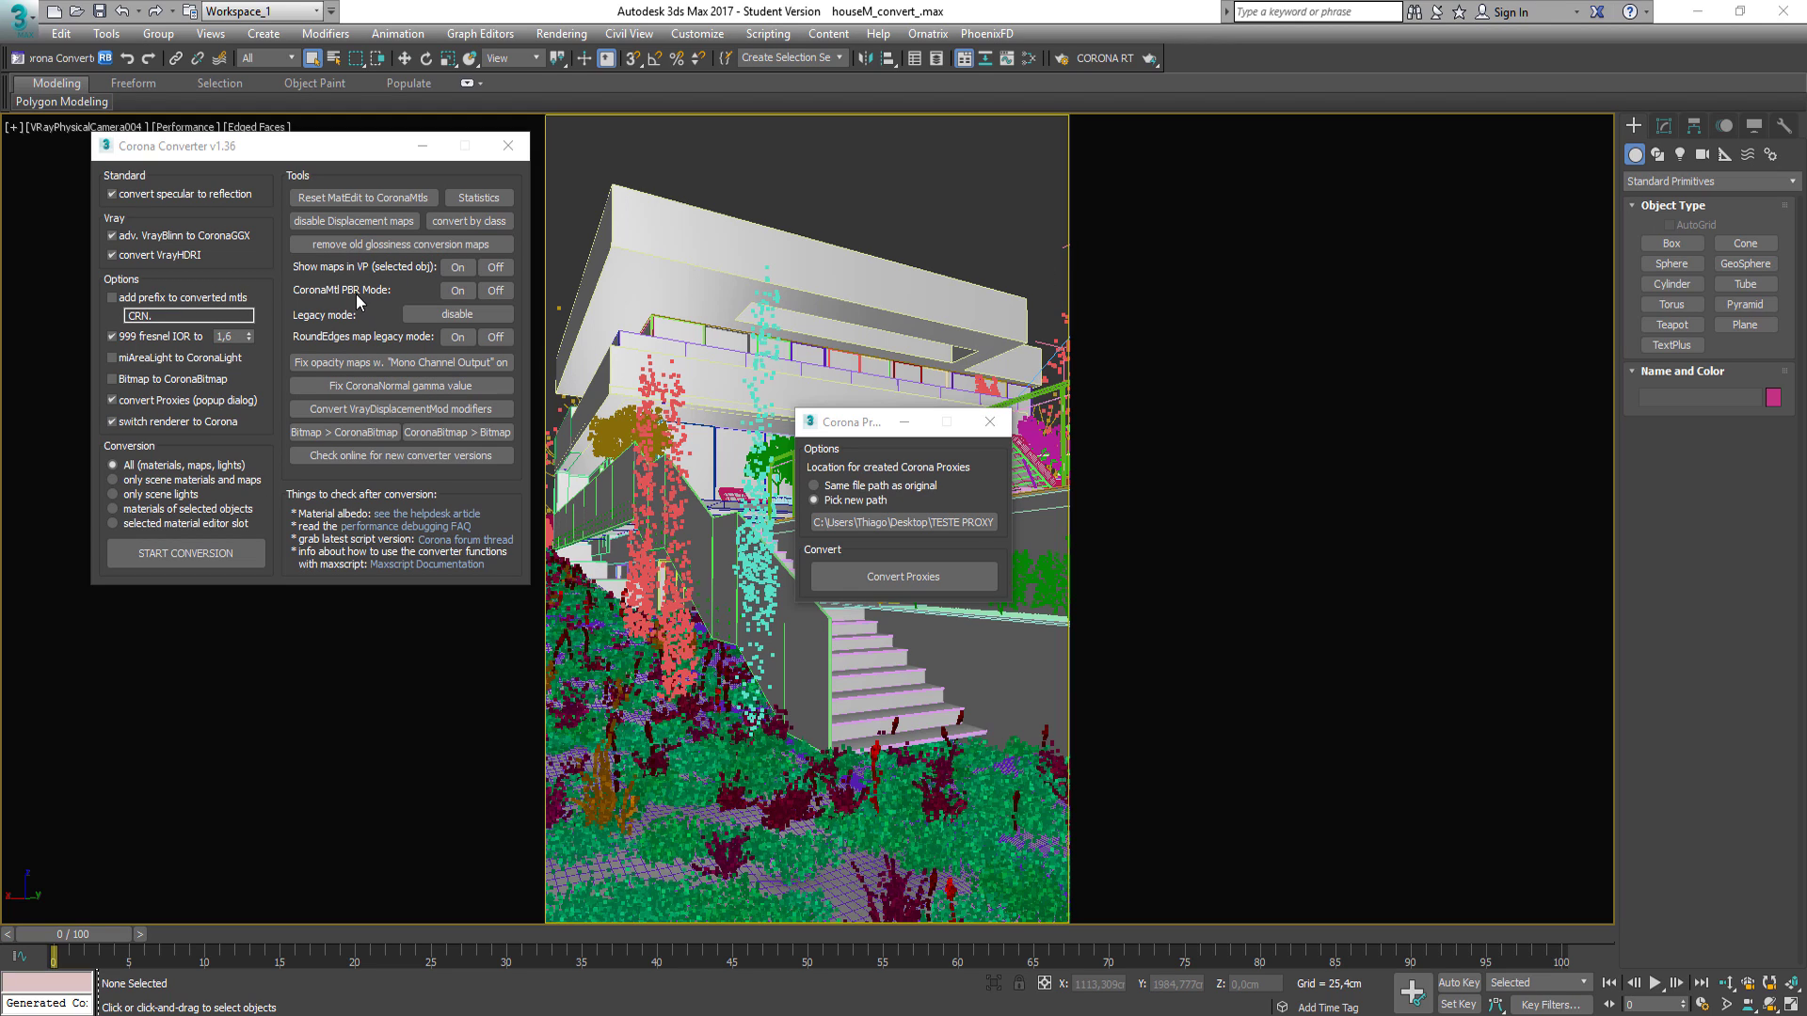
Enable PBR mode on all CoronaMtls and turn on the viewport map display for selected objects.
click(450, 296)
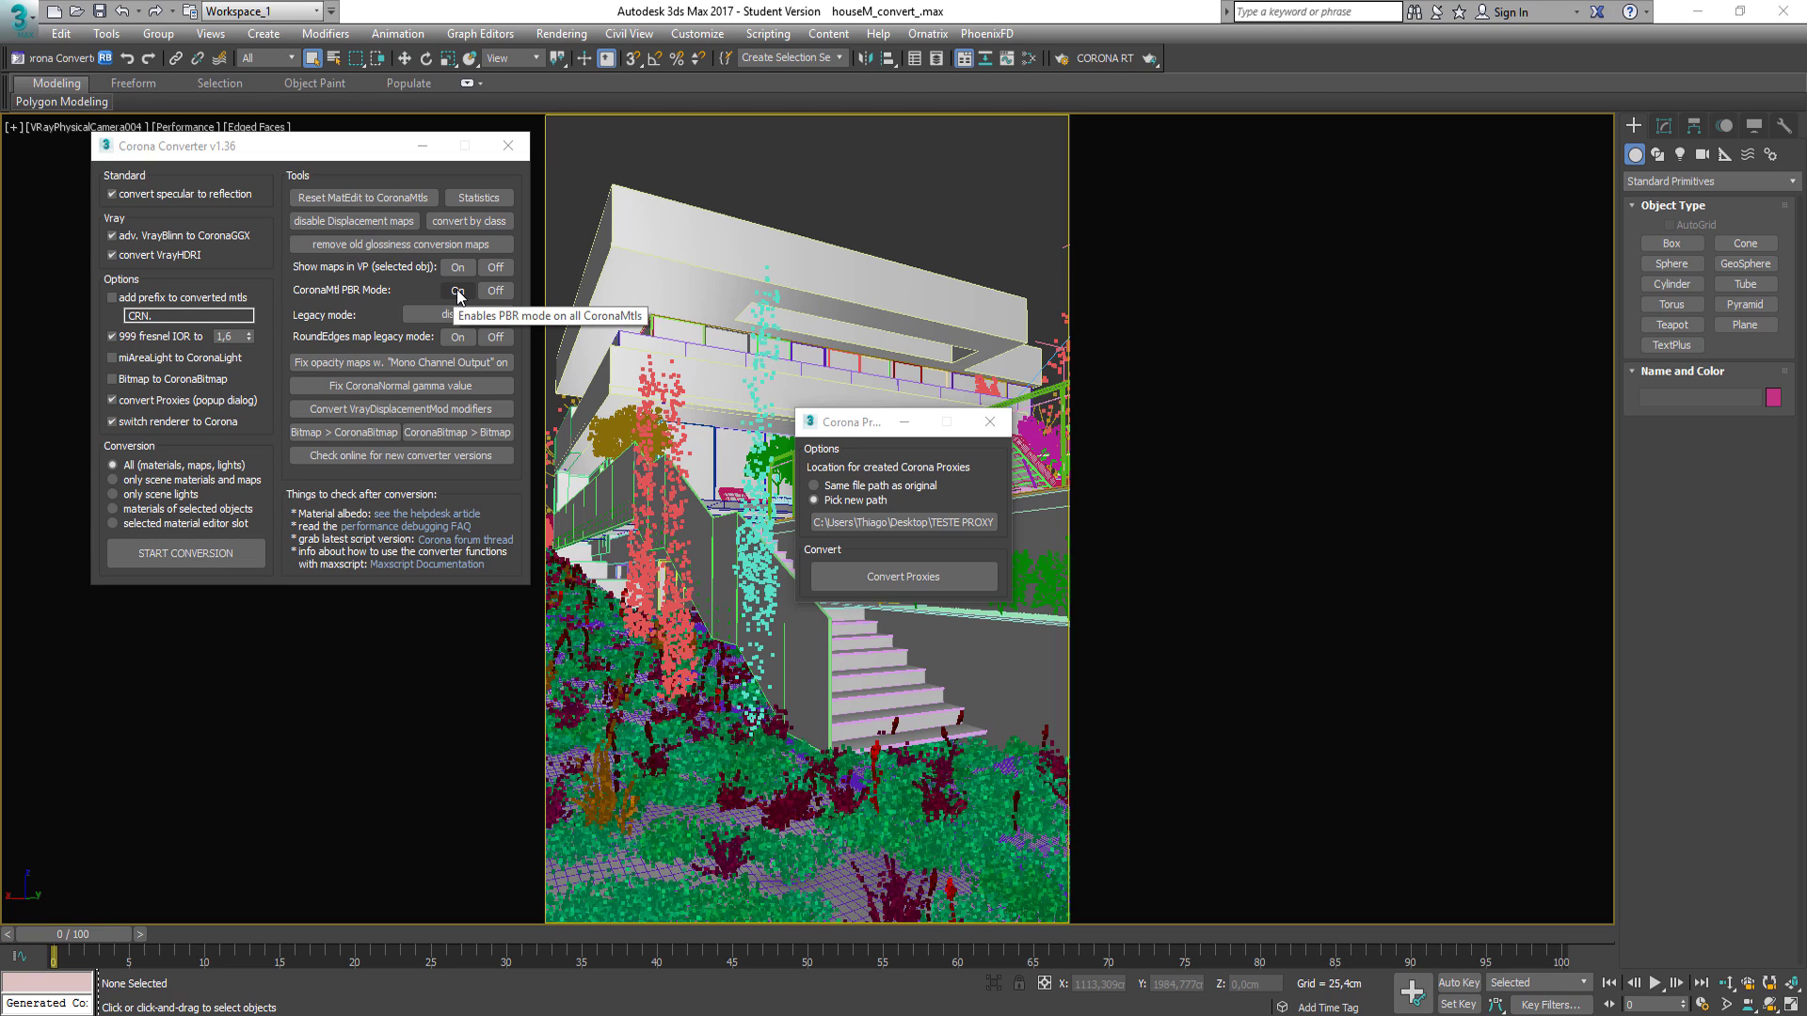
click(459, 296)
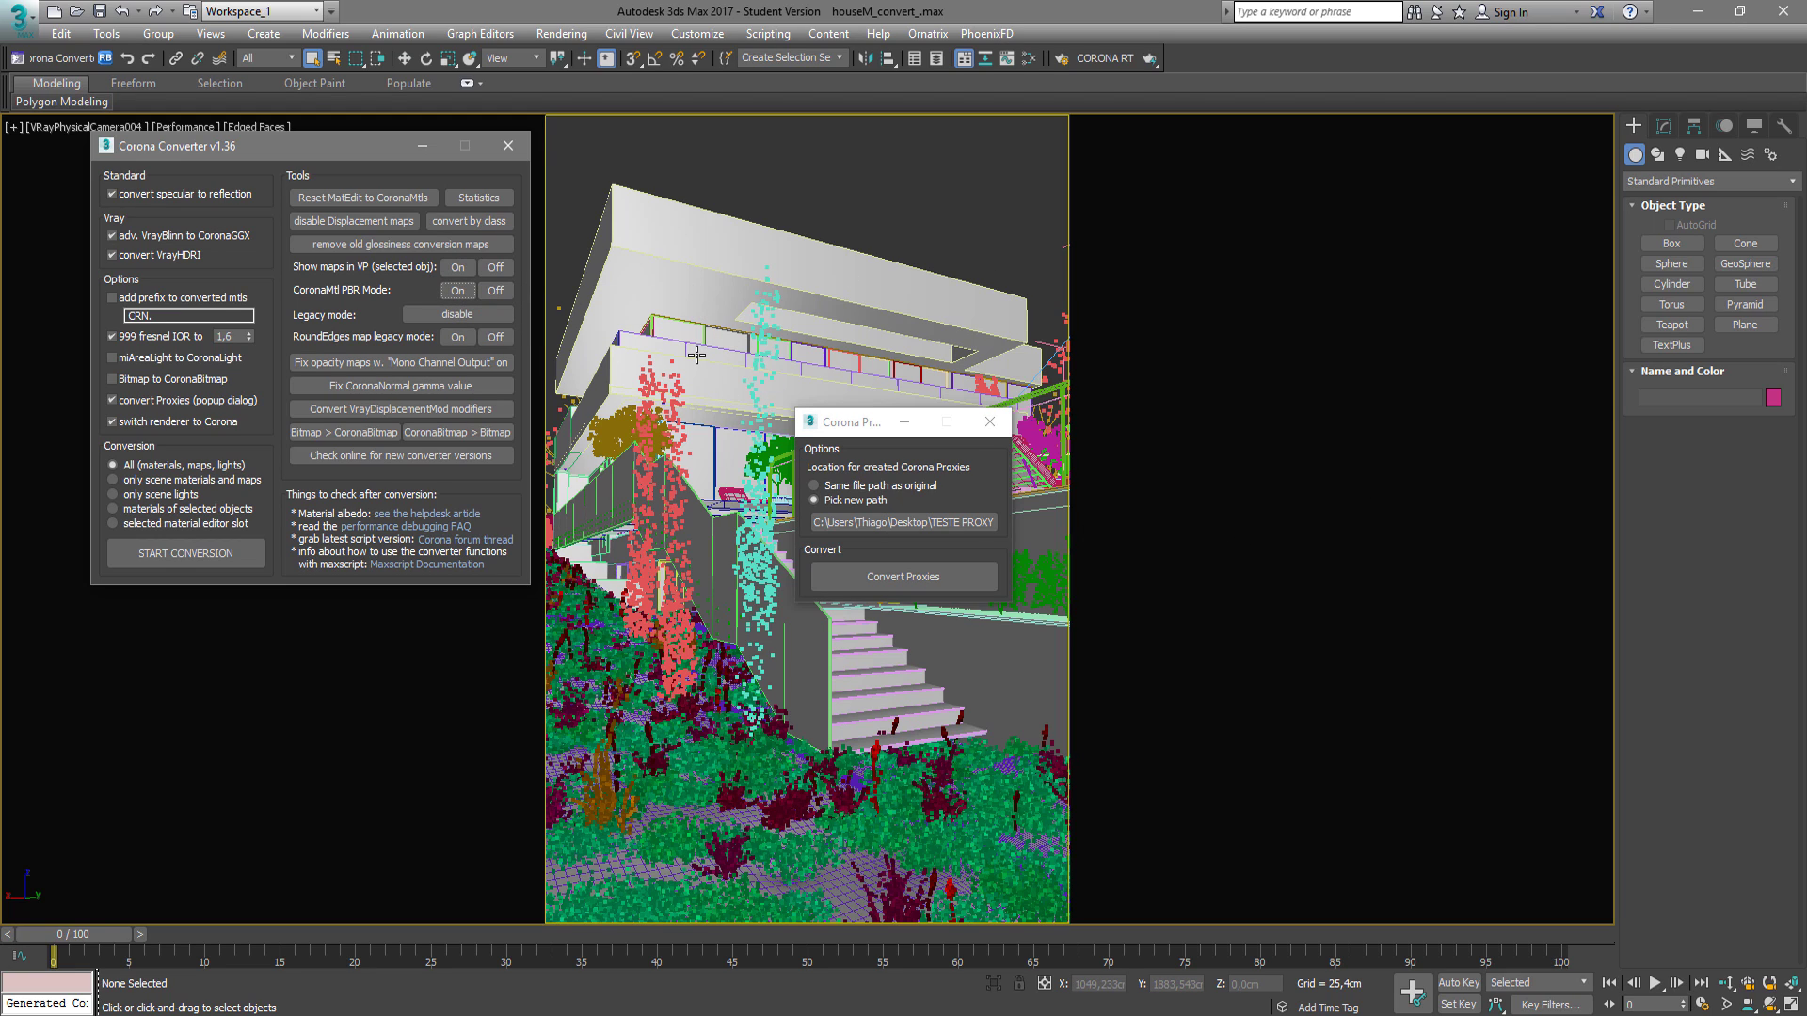
click(459, 267)
Switch the camera viewport's quality preset to Standard and select the house's upper roof slab.
click(193, 127)
click(249, 167)
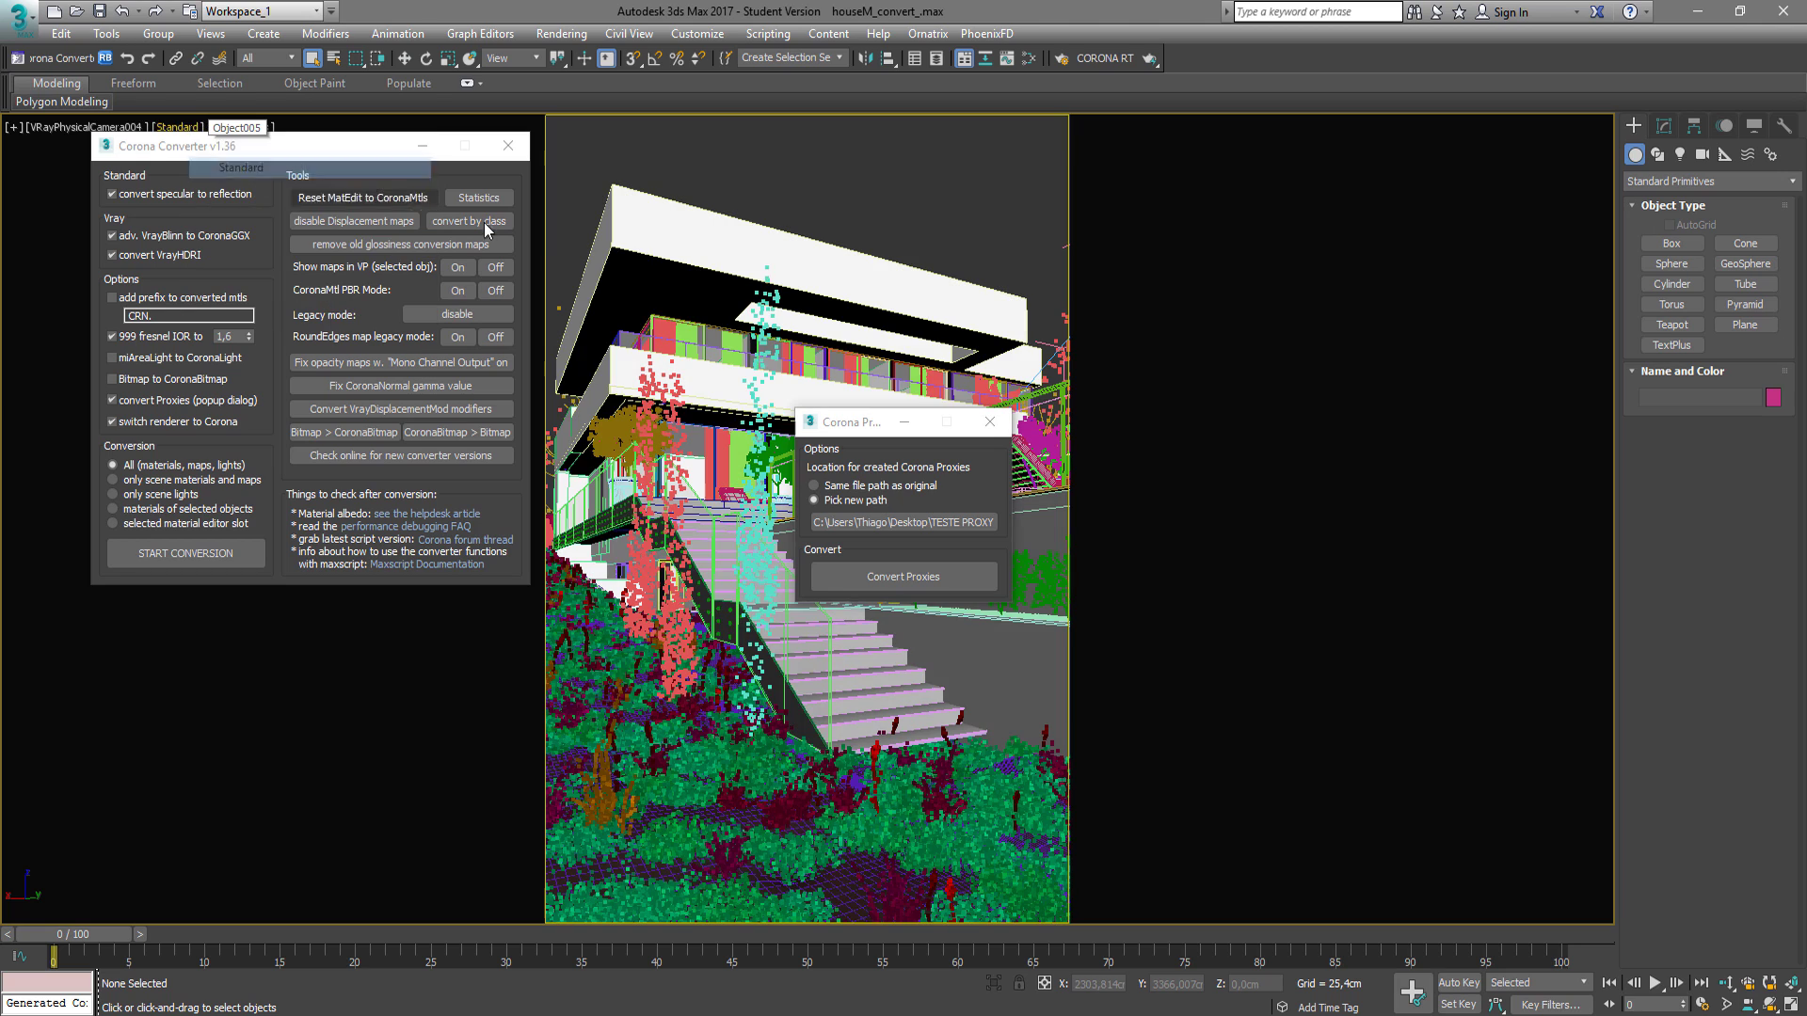
click(564, 192)
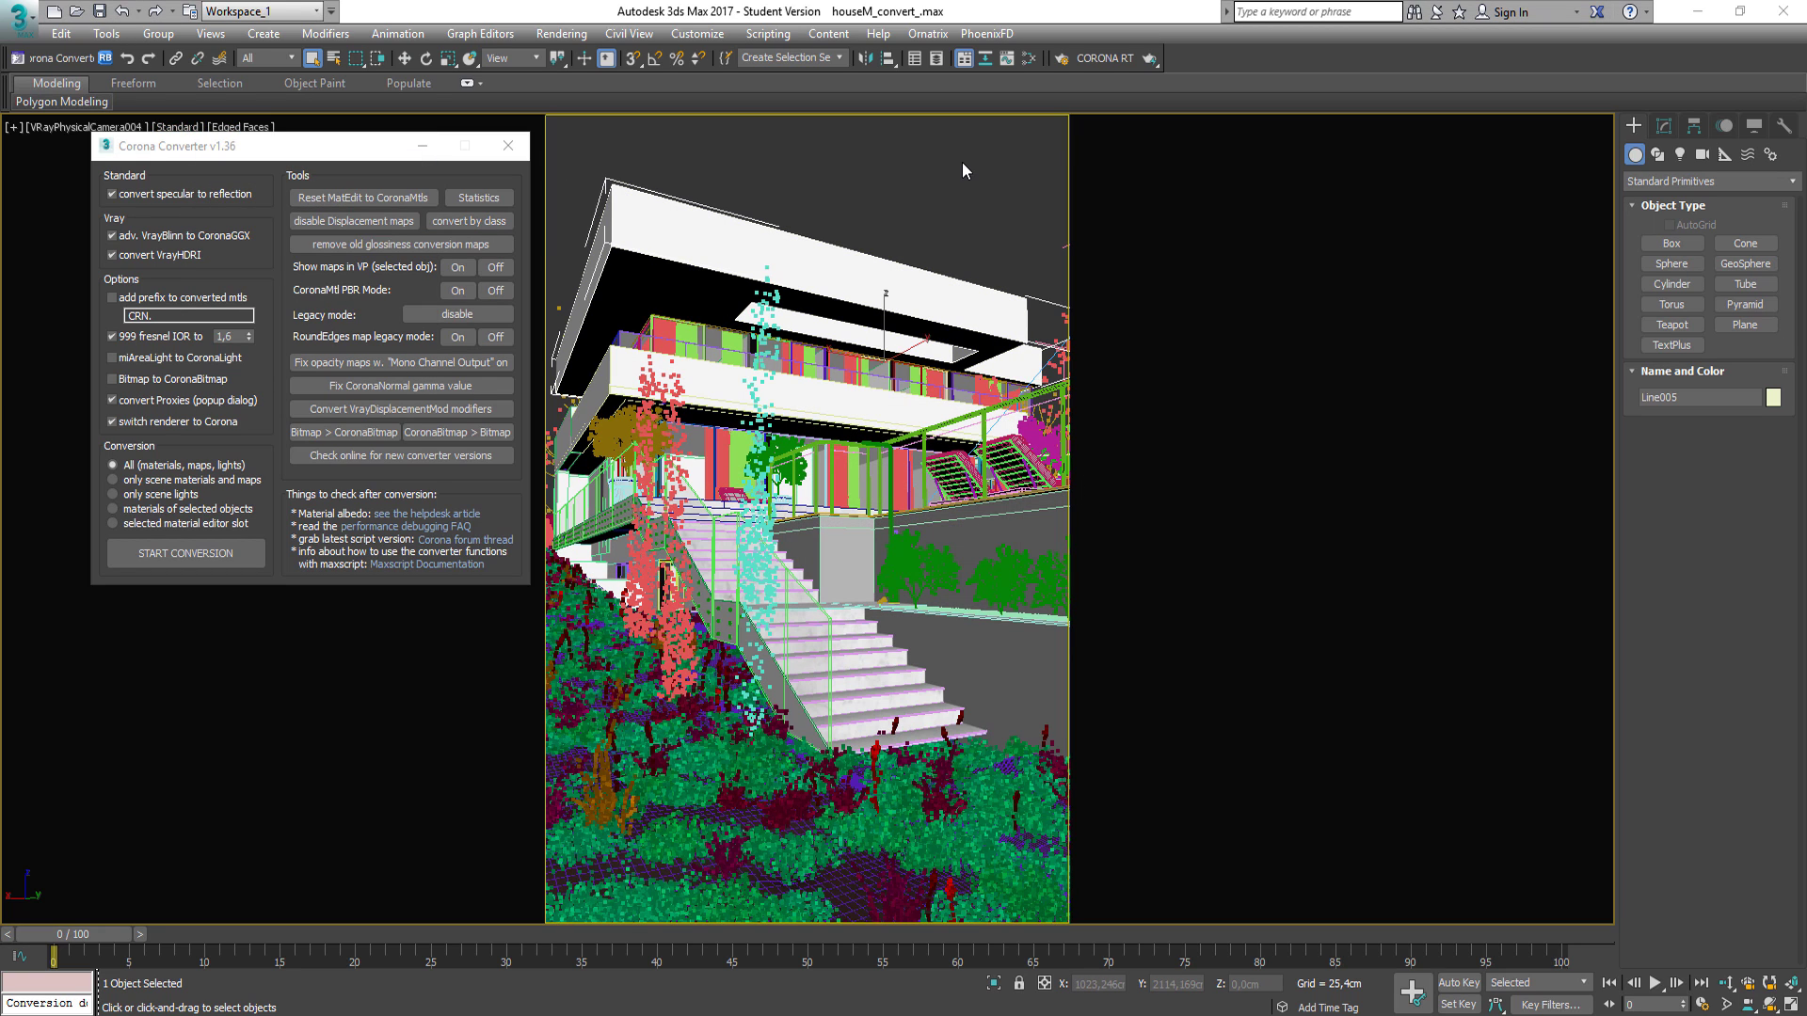
Replace the environment's VRay Exposure Control with <no exposure control>.
click(561, 34)
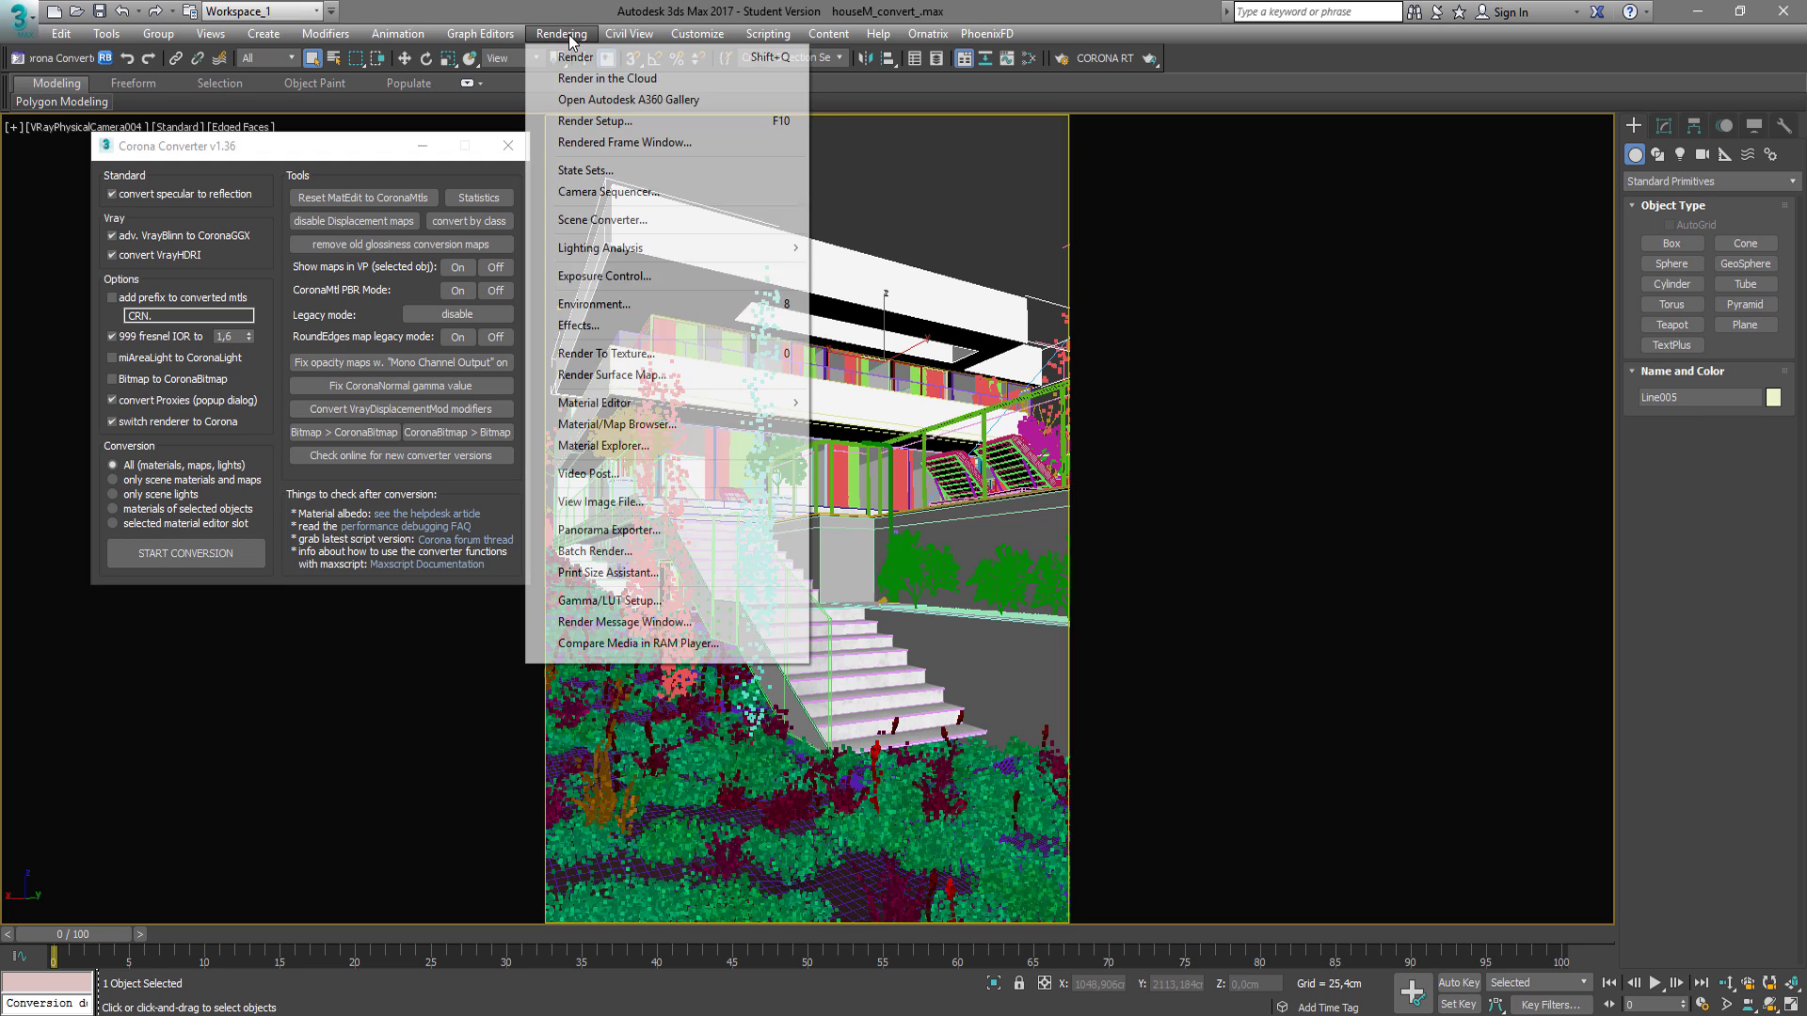
click(645, 305)
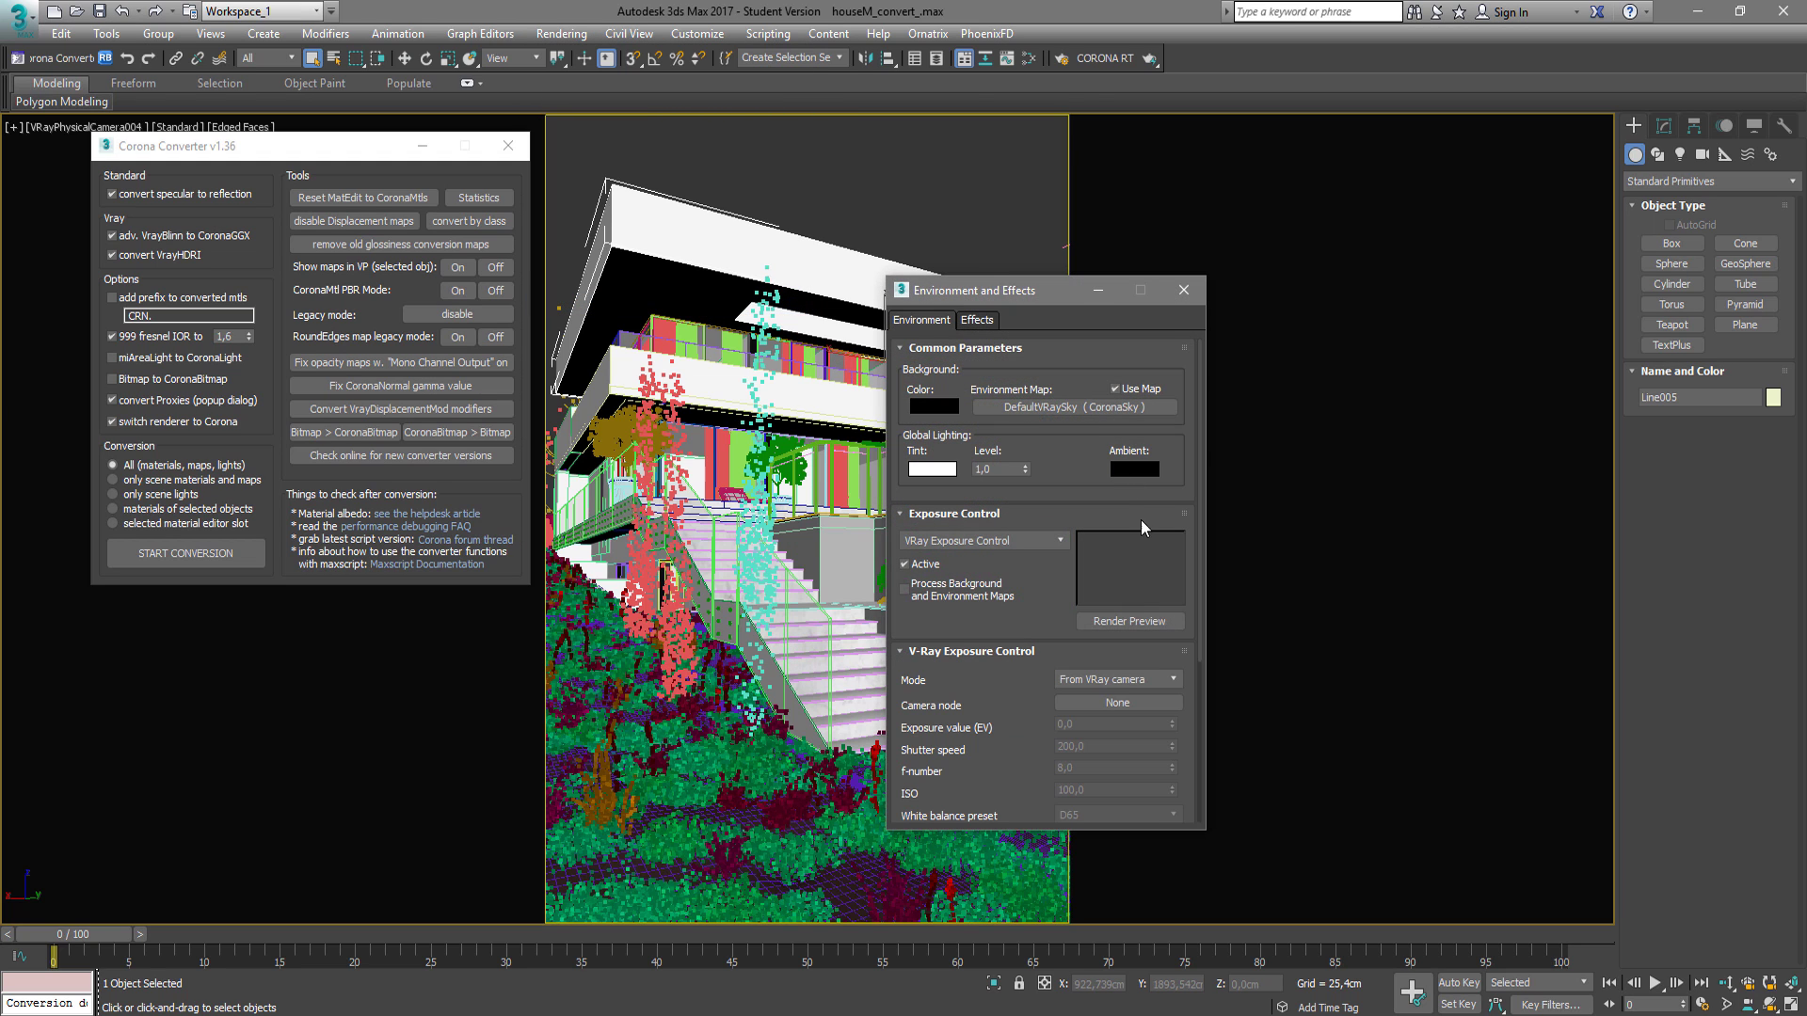
click(981, 542)
scroll(981, 545, up, 3)
click(979, 554)
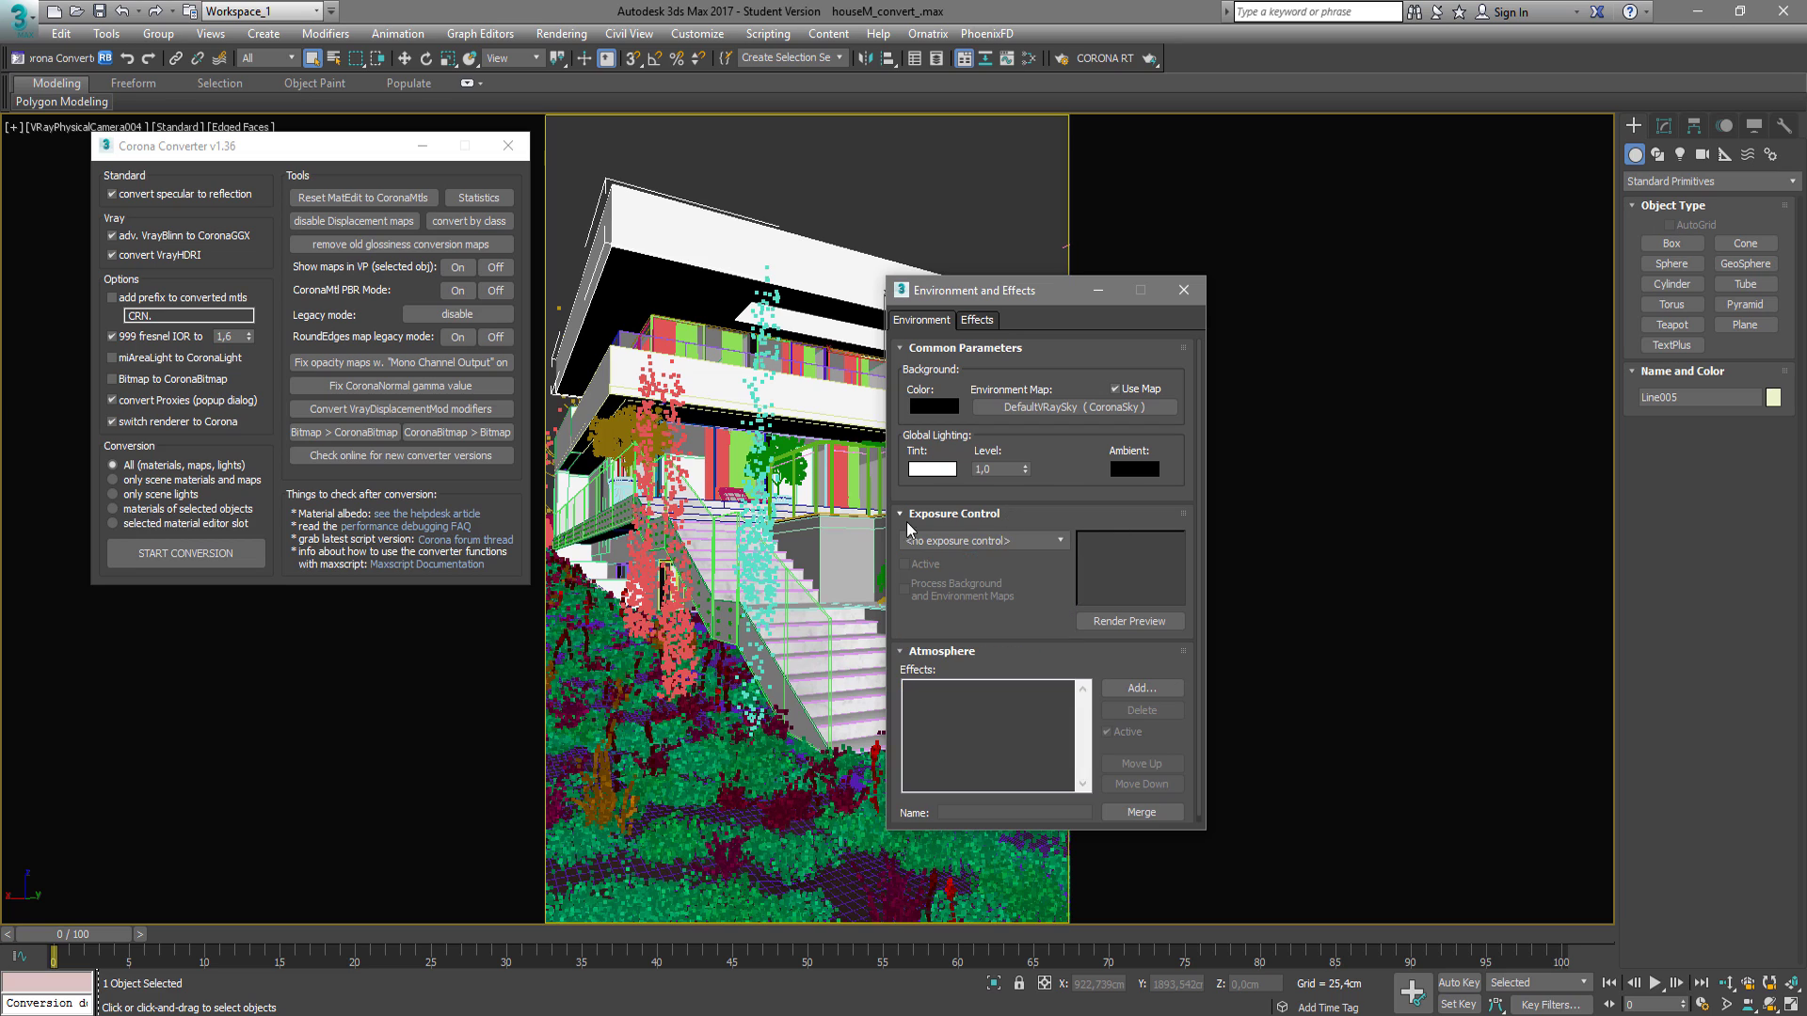
click(1183, 289)
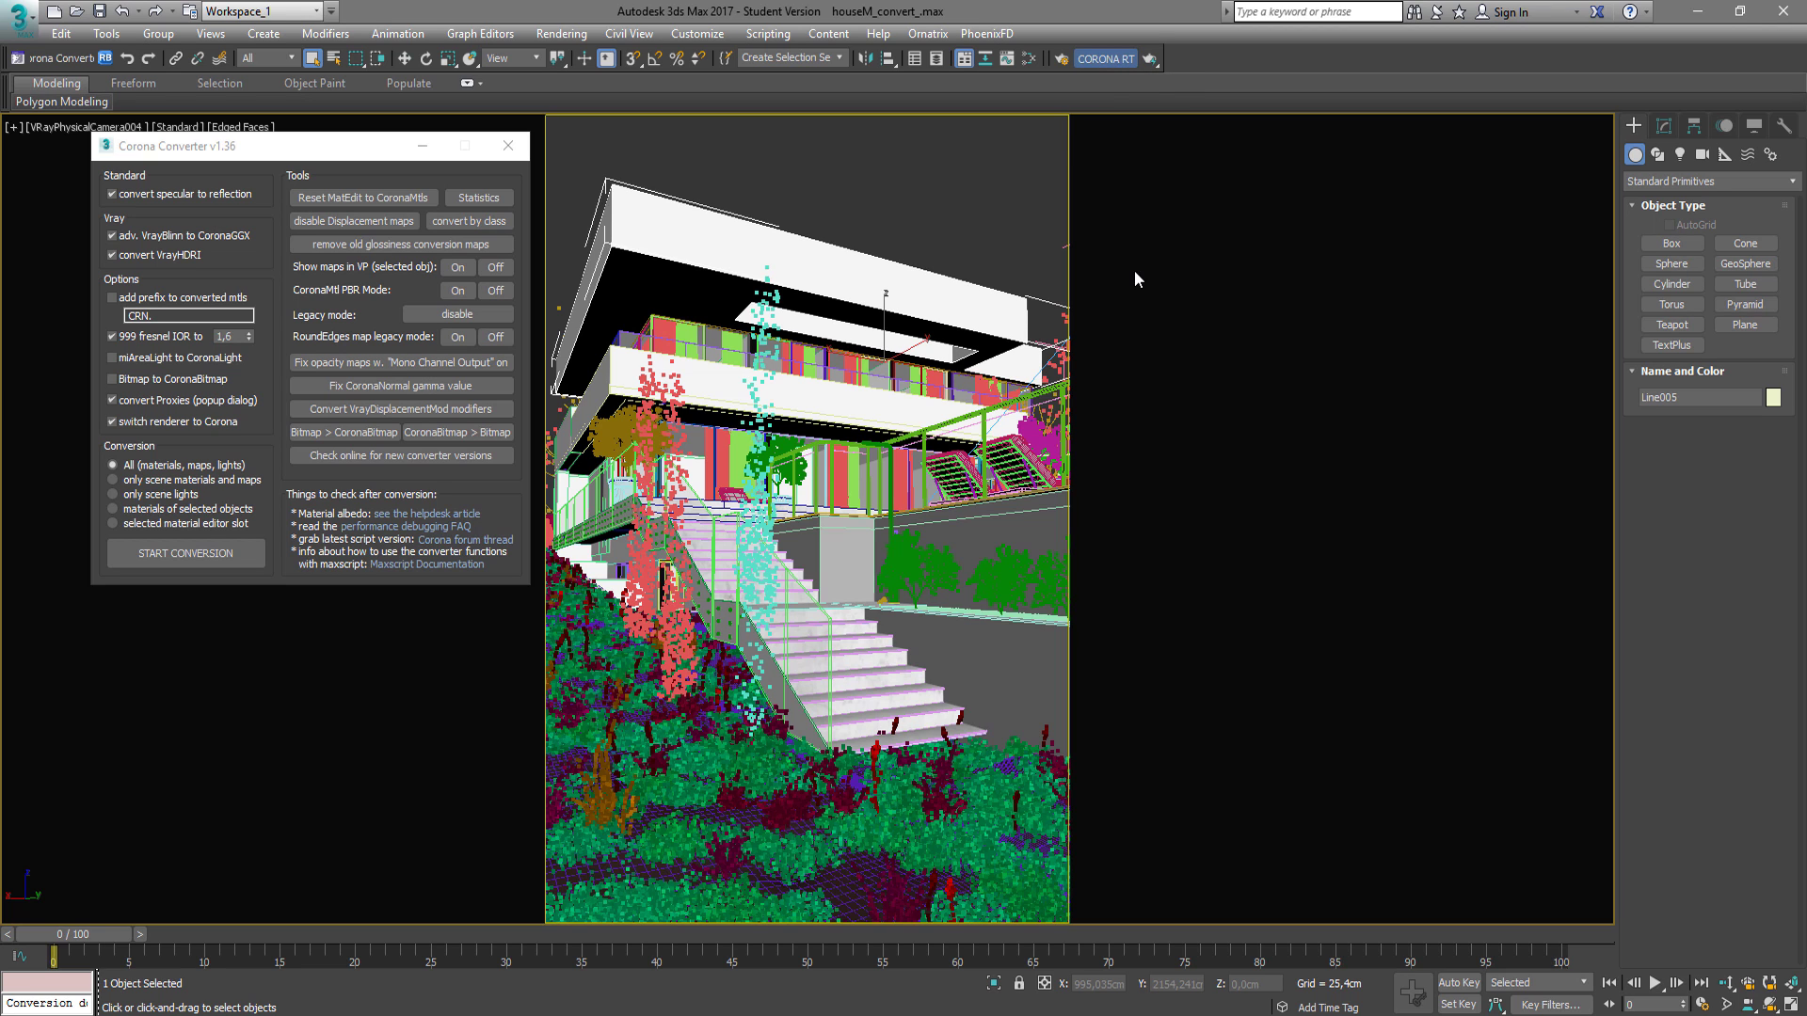
Start the Corona RT interactive render and lower the tone mapping exposure to -3,902 EV.
click(1106, 59)
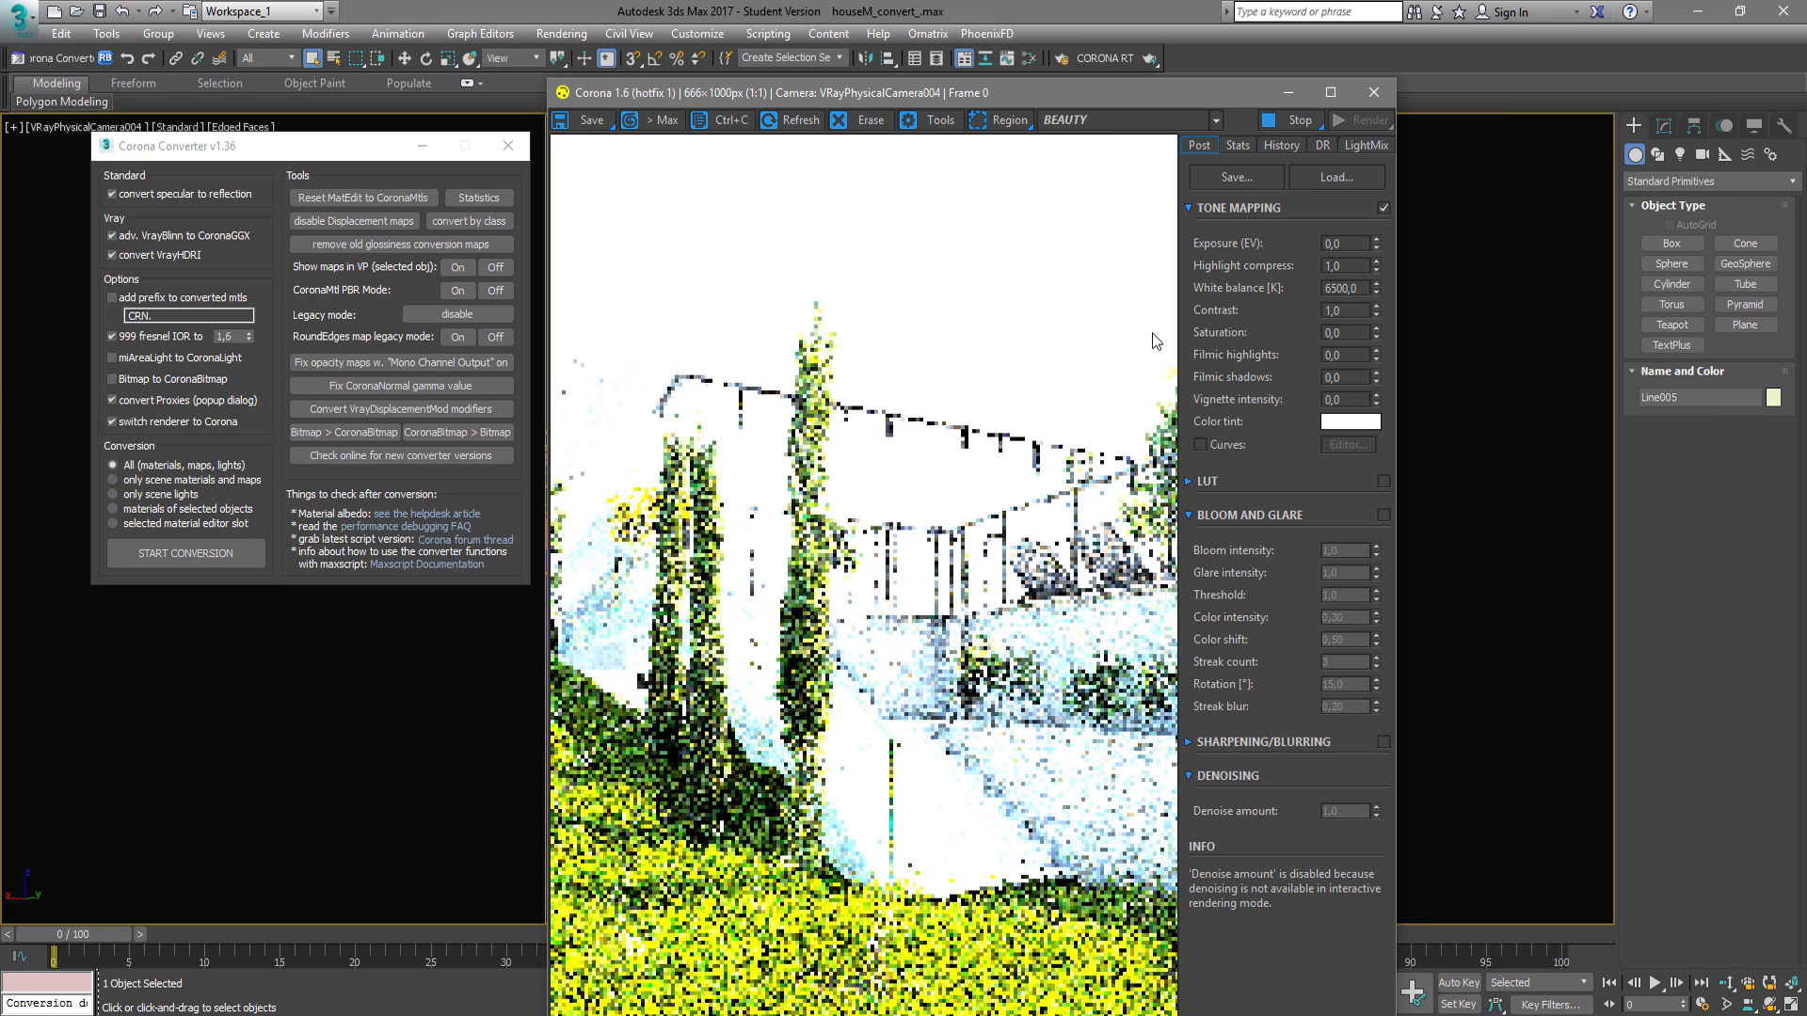
mouse_move(1059, 90)
mouse_down()
mouse_move(1064, 111)
mouse_move(1120, 36)
mouse_move(1056, 57)
mouse_up()
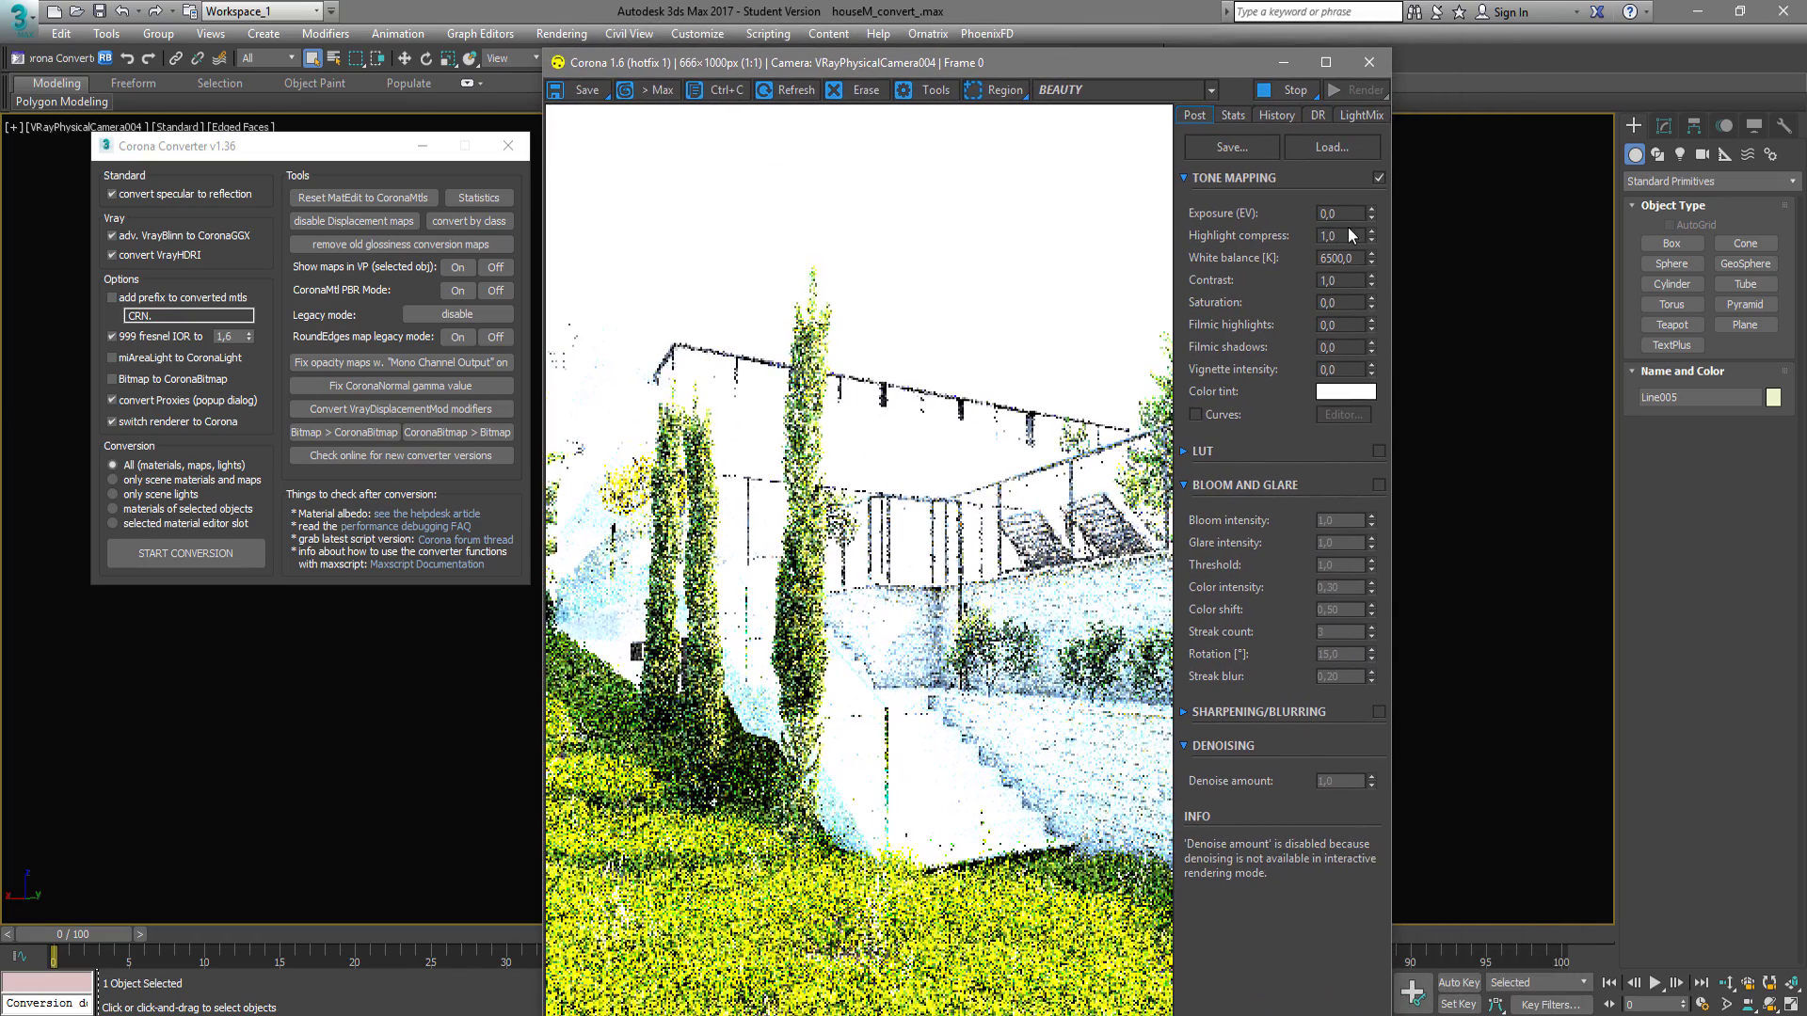
drag(1372, 218, 1358, 353)
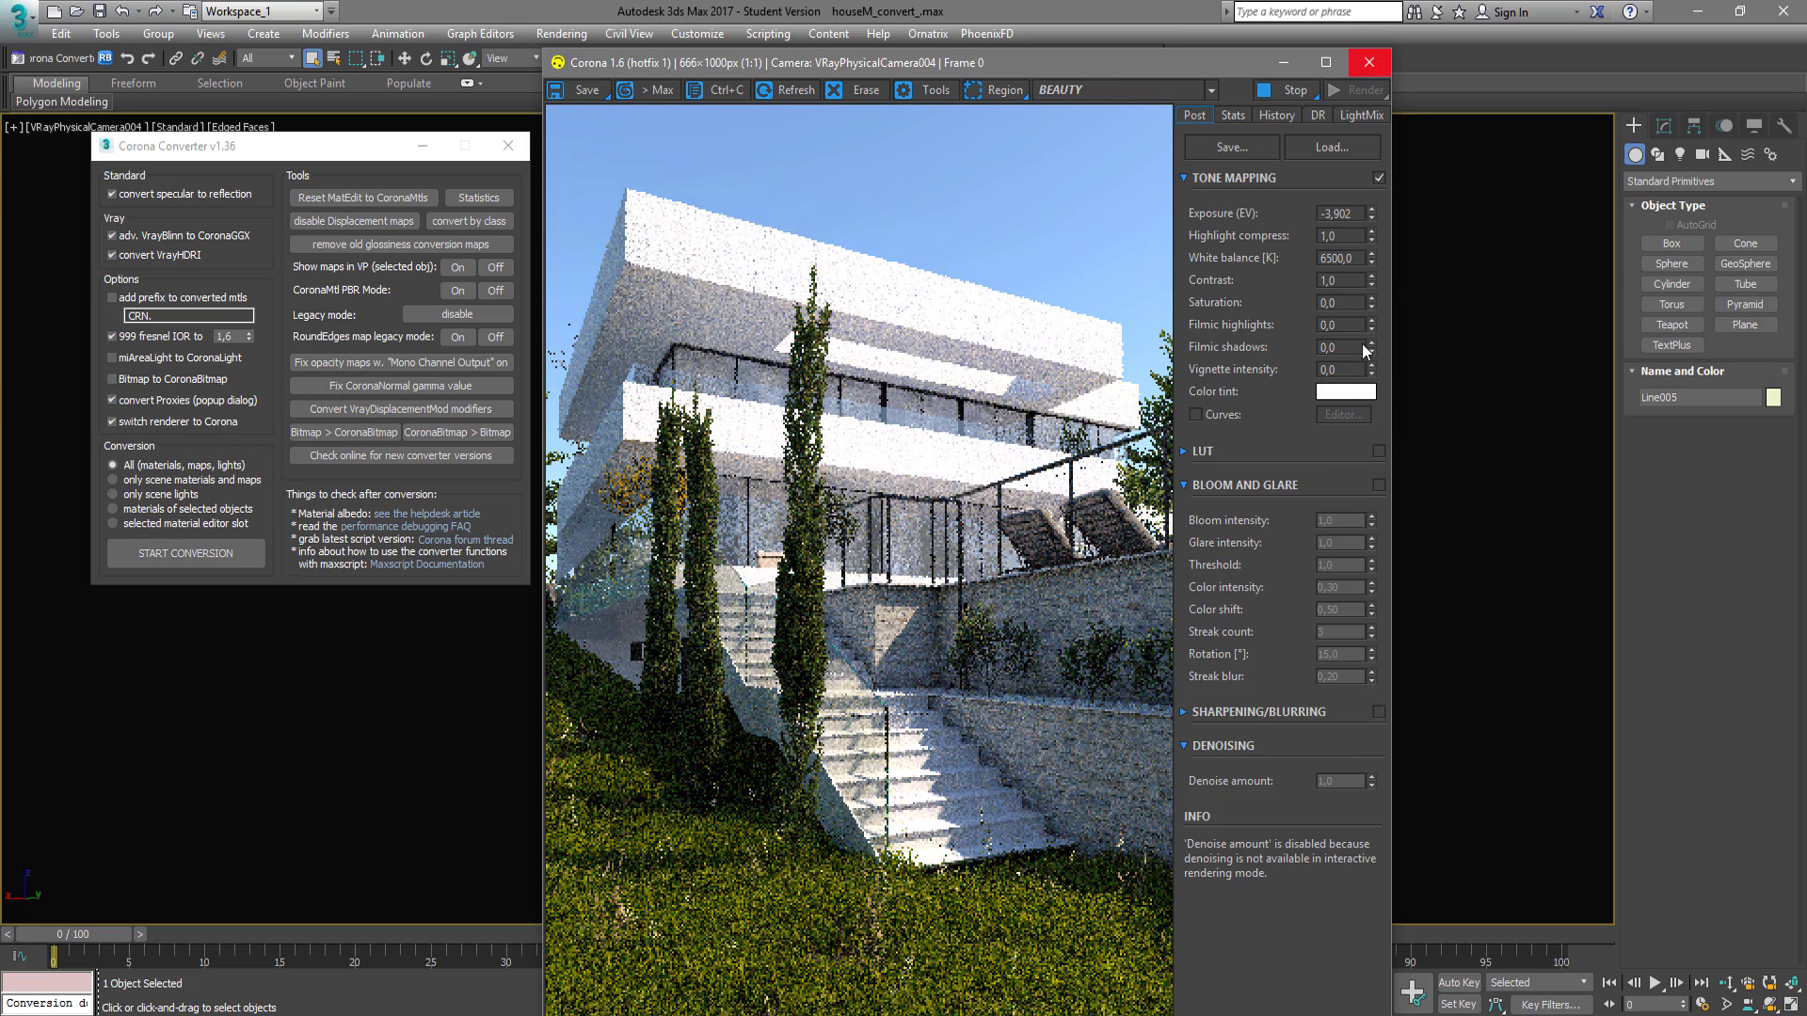
Set the render's highlight compress to 2,5 and exposure to -3,358 EV, and increase its contrast.
double_click(1351, 236)
text(2,5)
key(Return)
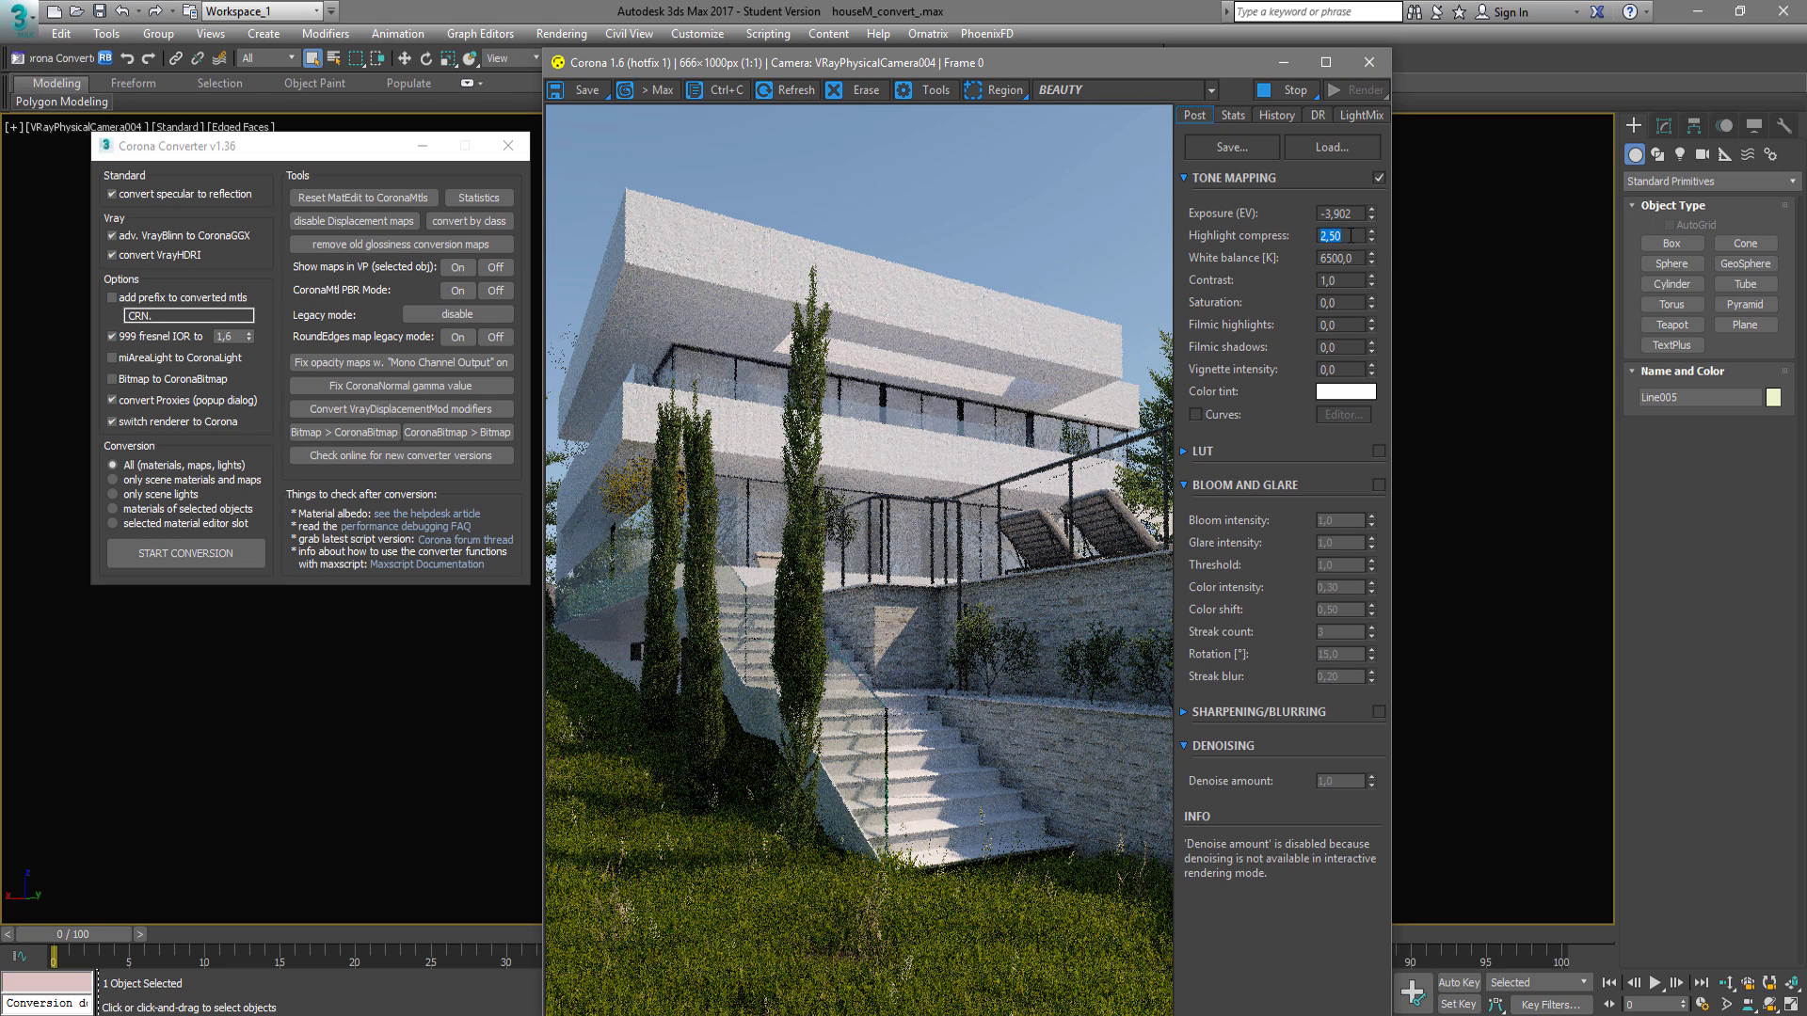
drag(1371, 212, 1368, 145)
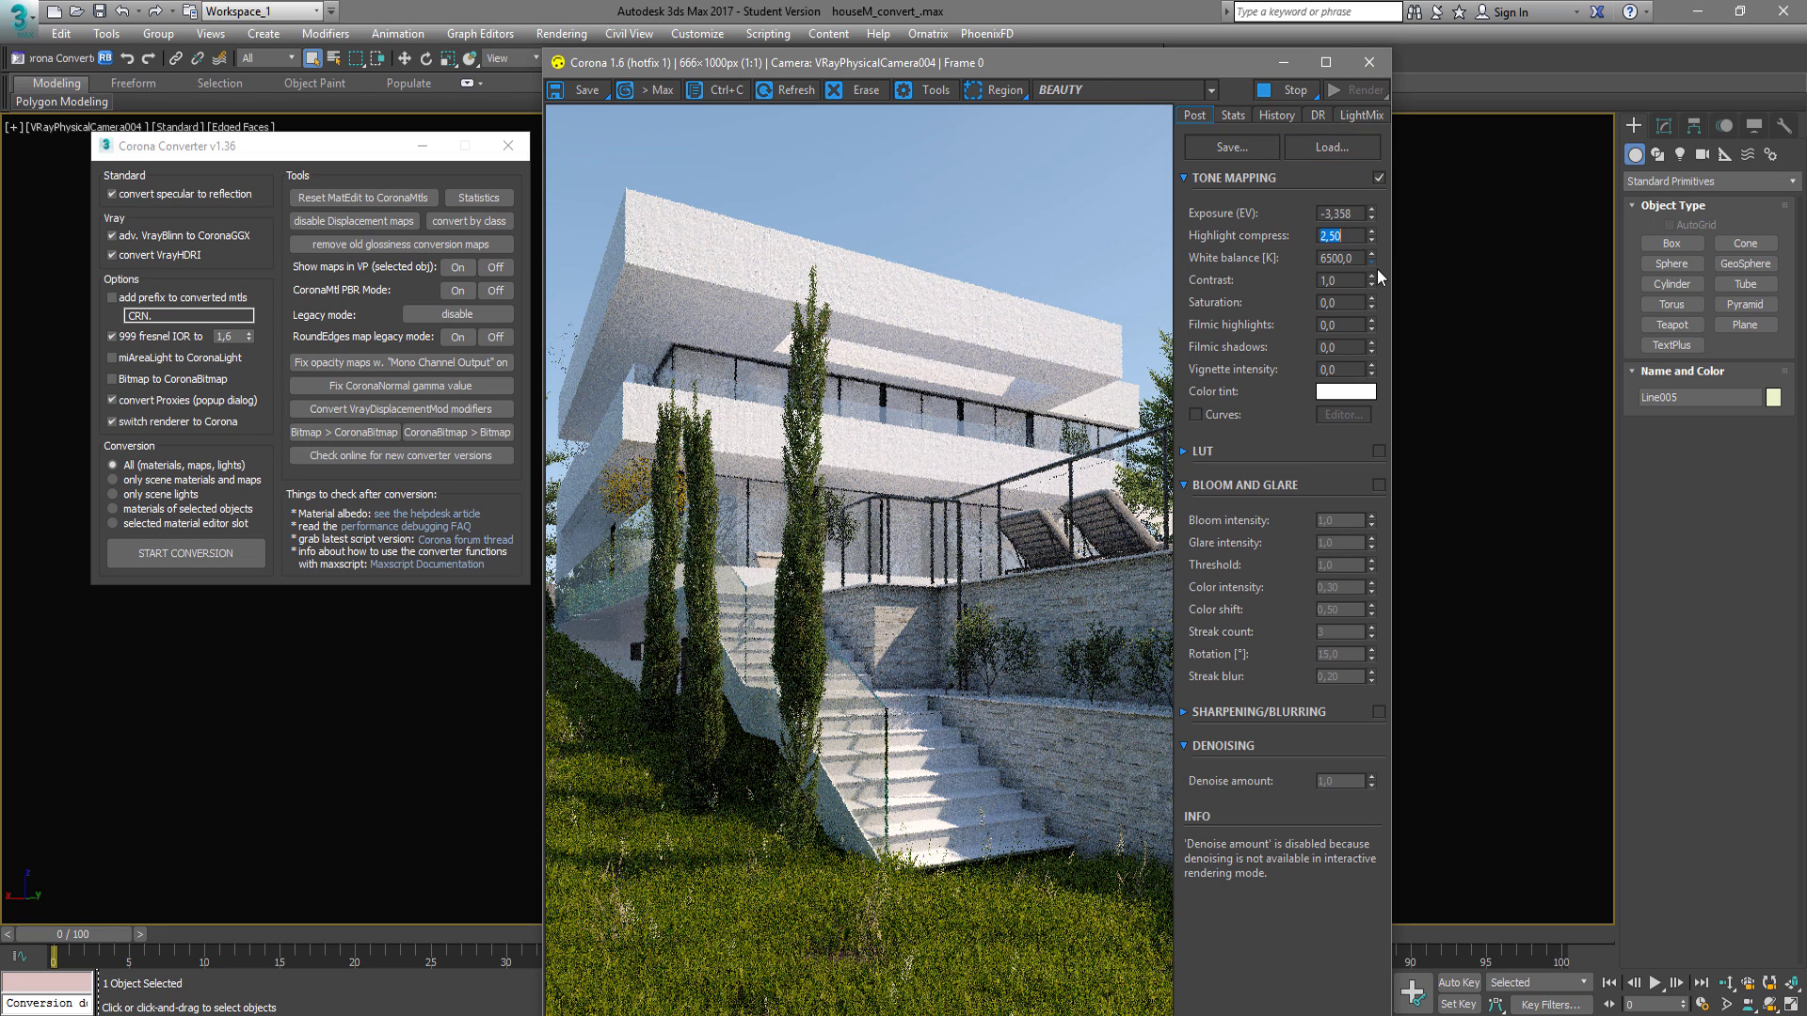
drag(1371, 283, 1358, 66)
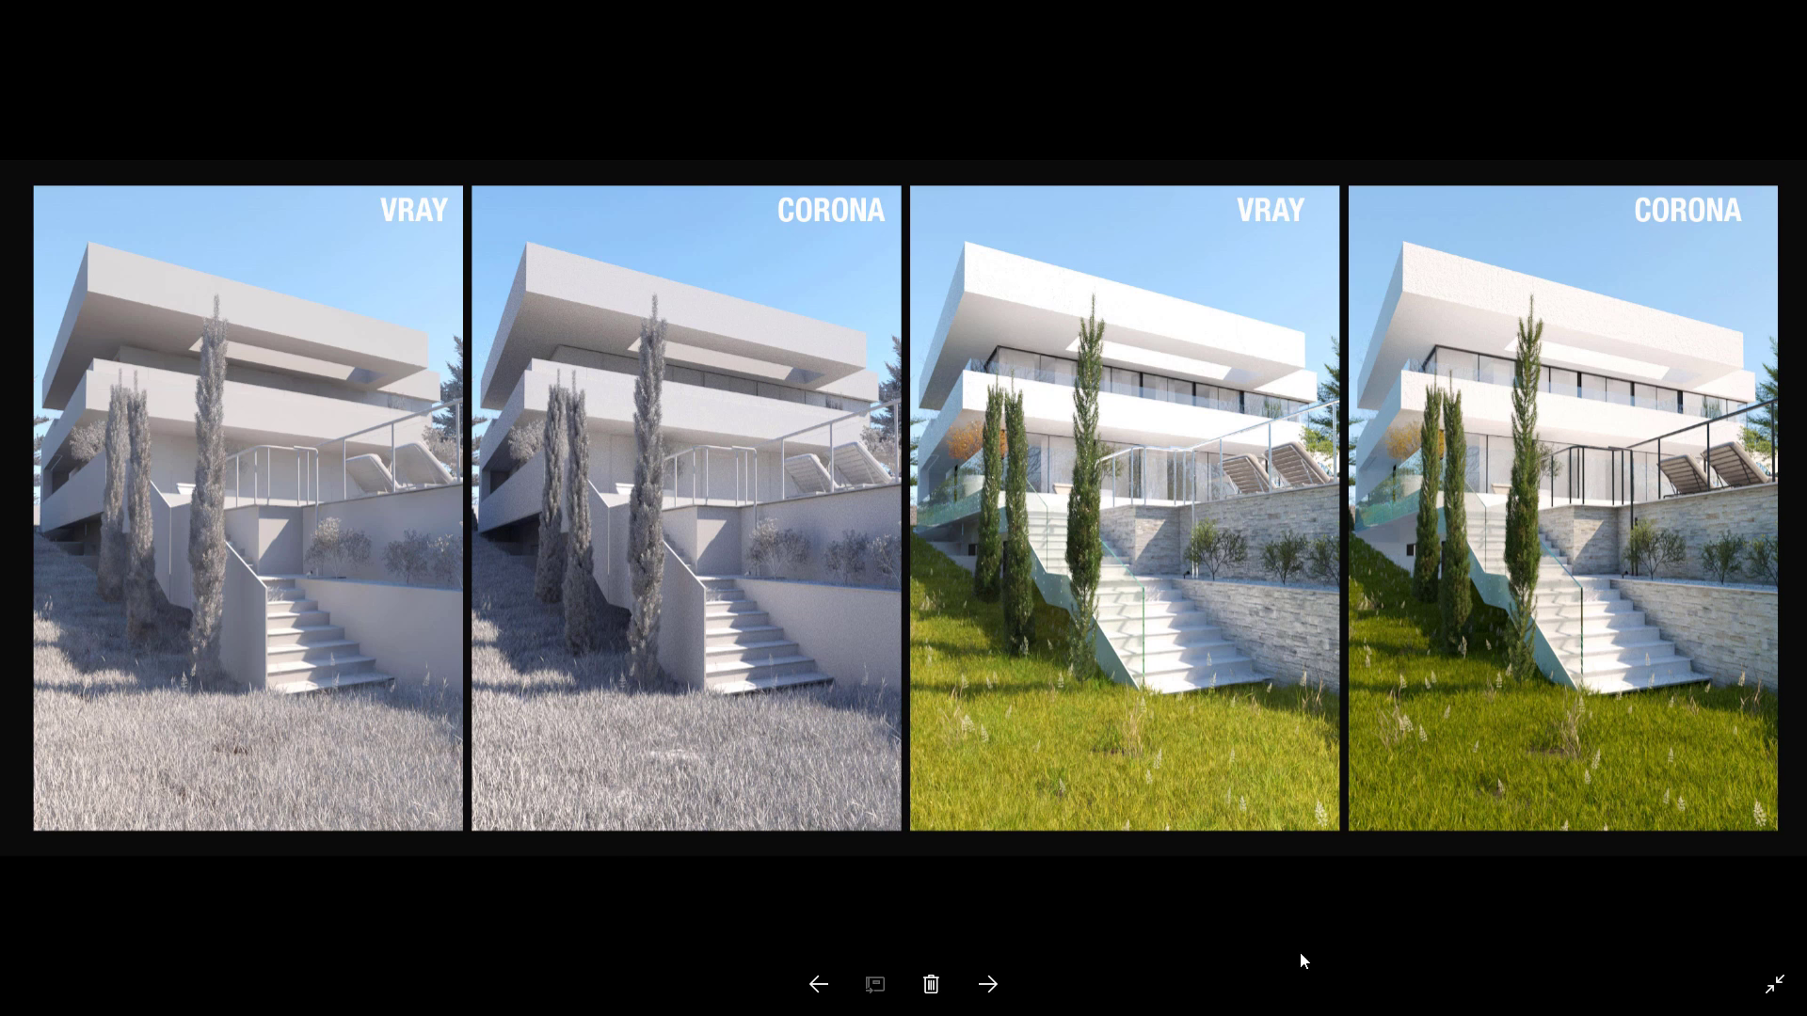
Switch to the comparison image, inspect the VRAY and CORONA material renders, and circle the foreground grass in both in orange.
scroll(1722, 425, up, 3)
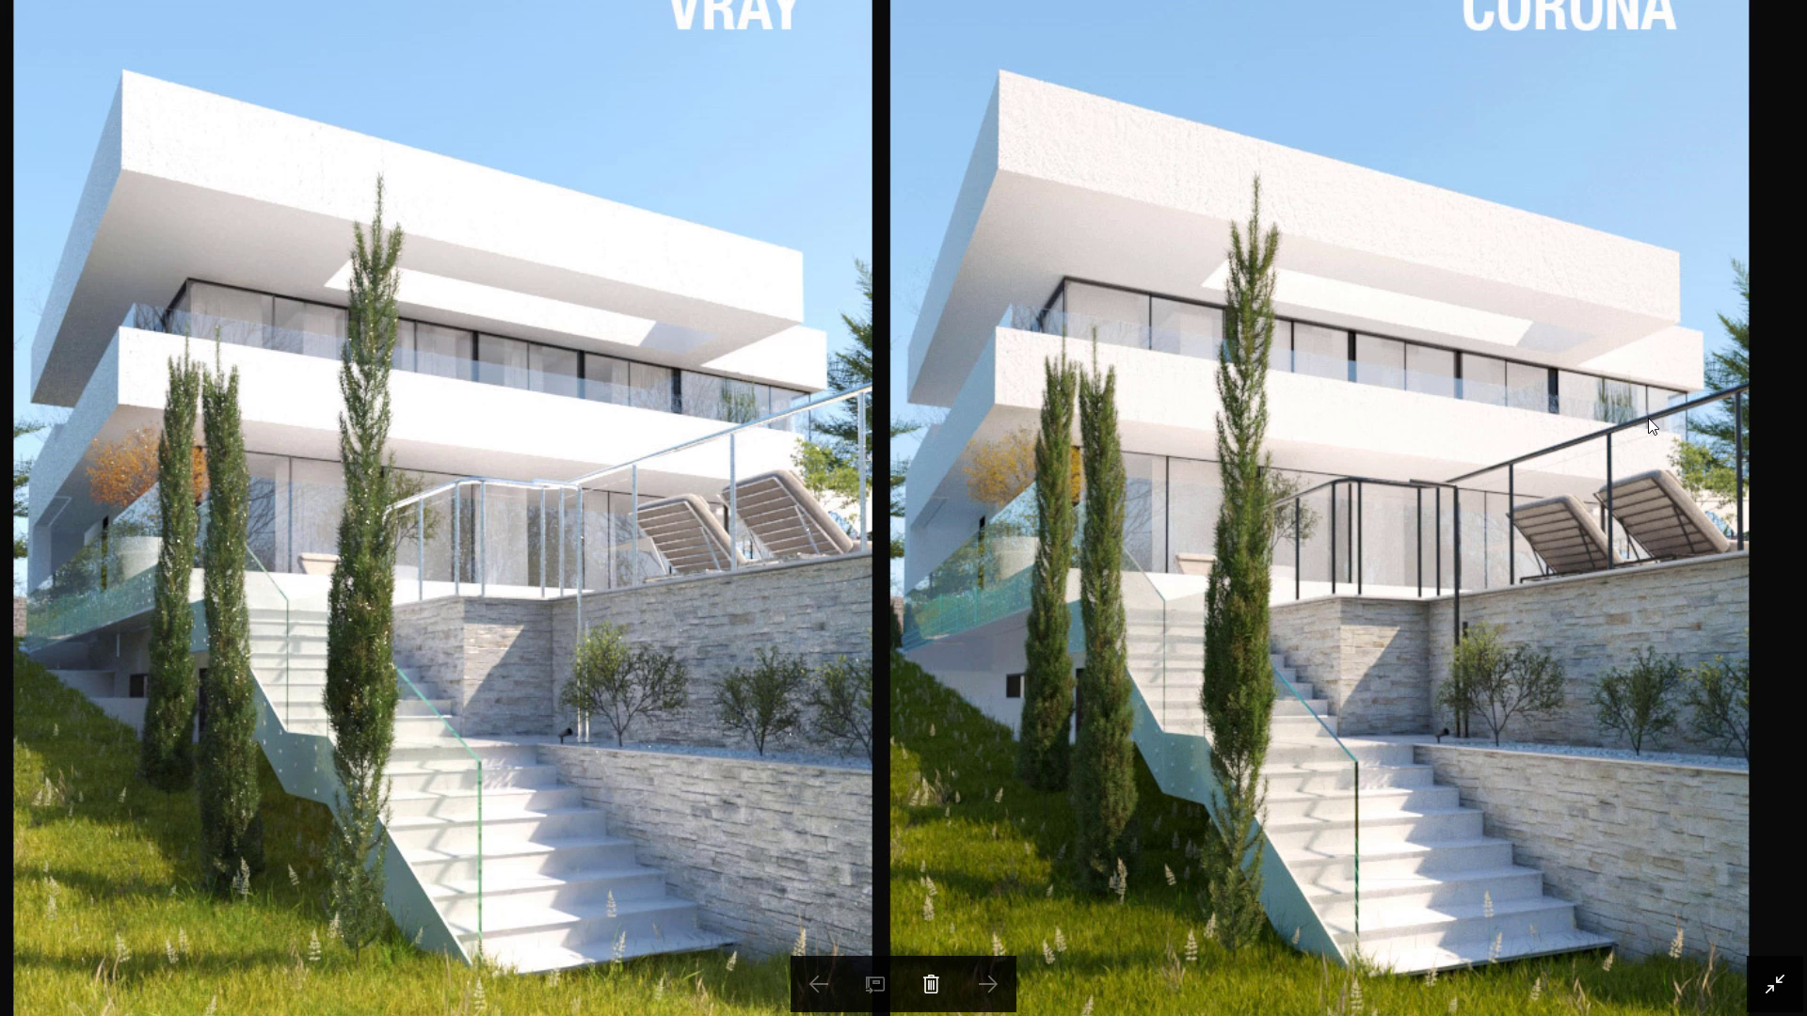
scroll(1590, 431, down, 3)
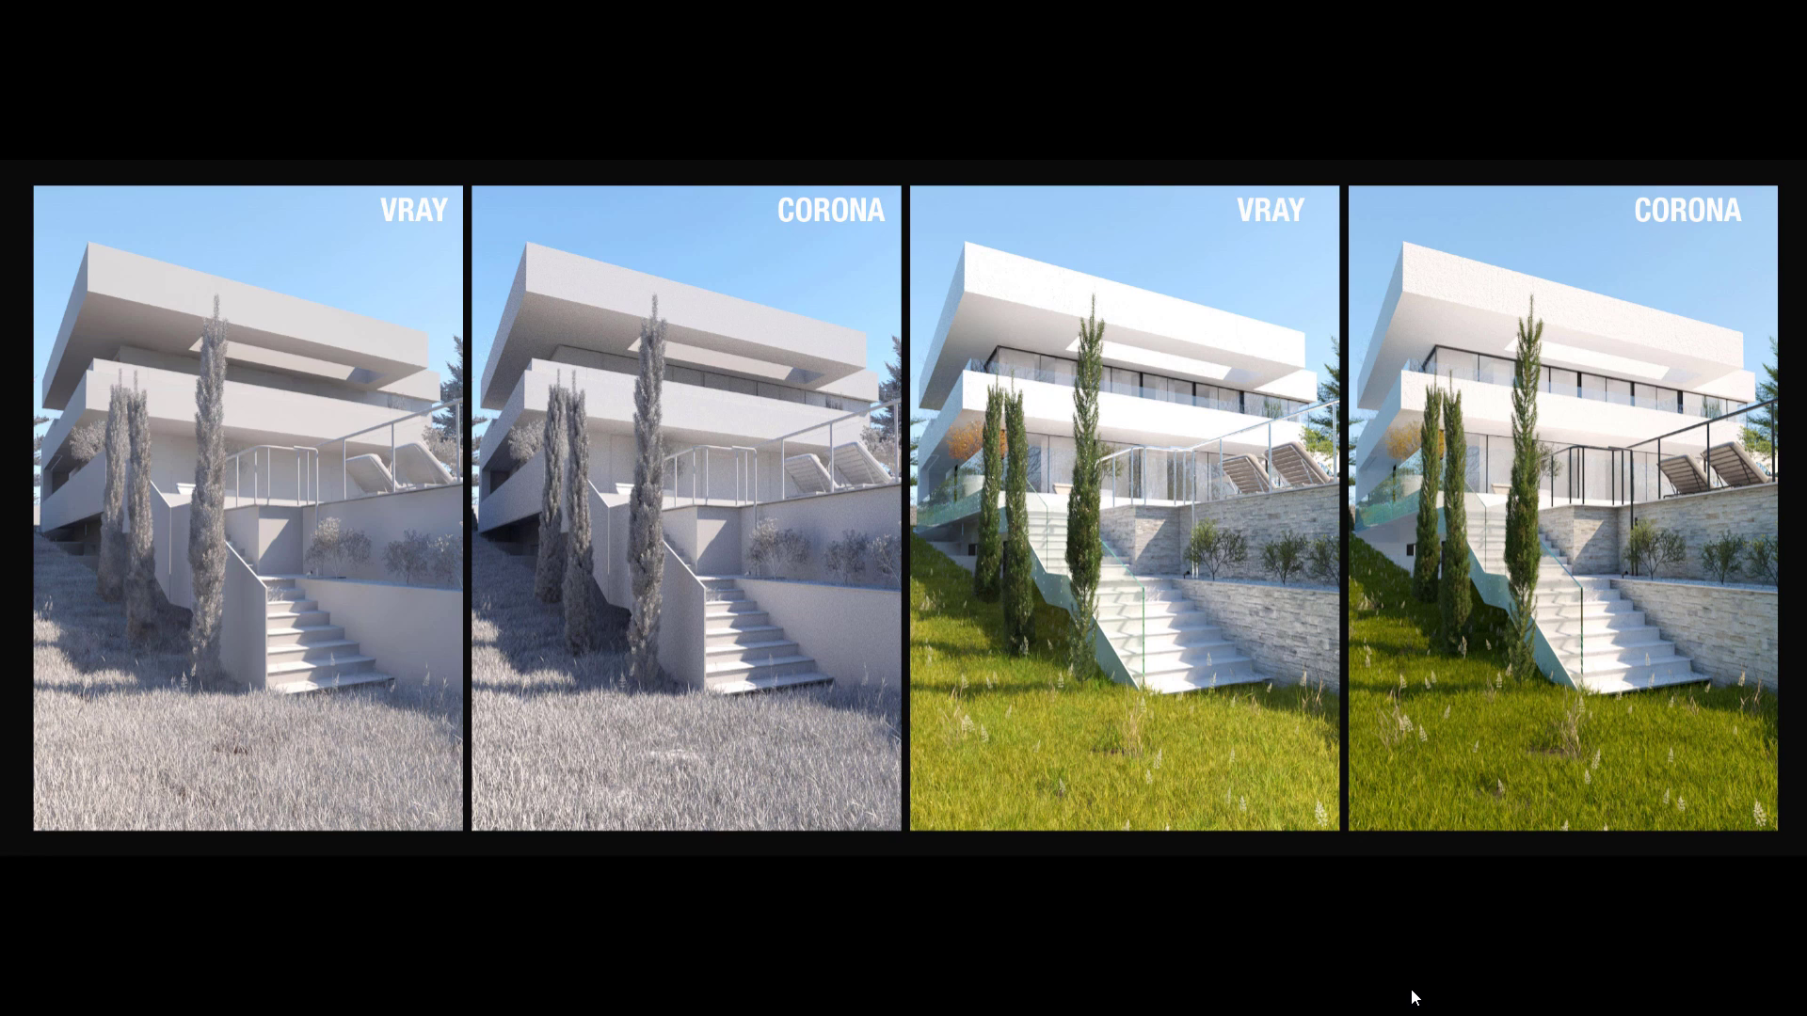
key(3)
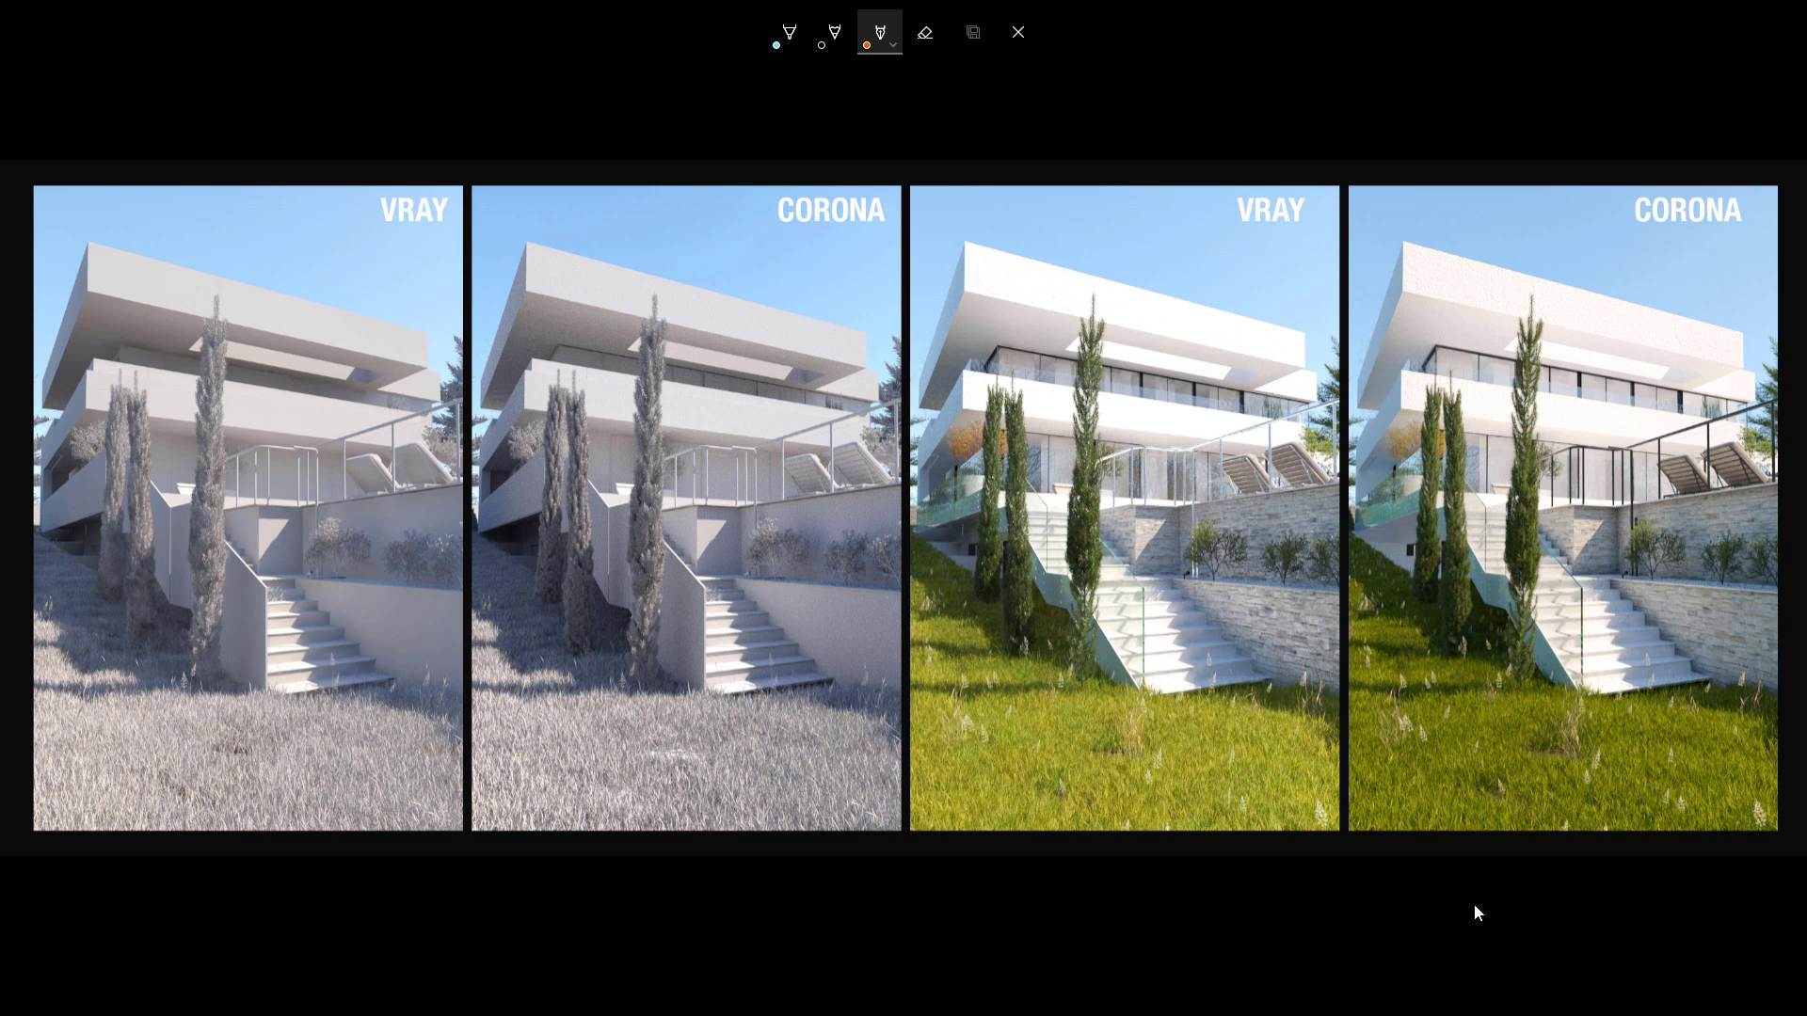
mouse_move(1211, 737)
mouse_down()
mouse_move(1160, 733)
mouse_move(1133, 791)
mouse_move(1208, 800)
mouse_up()
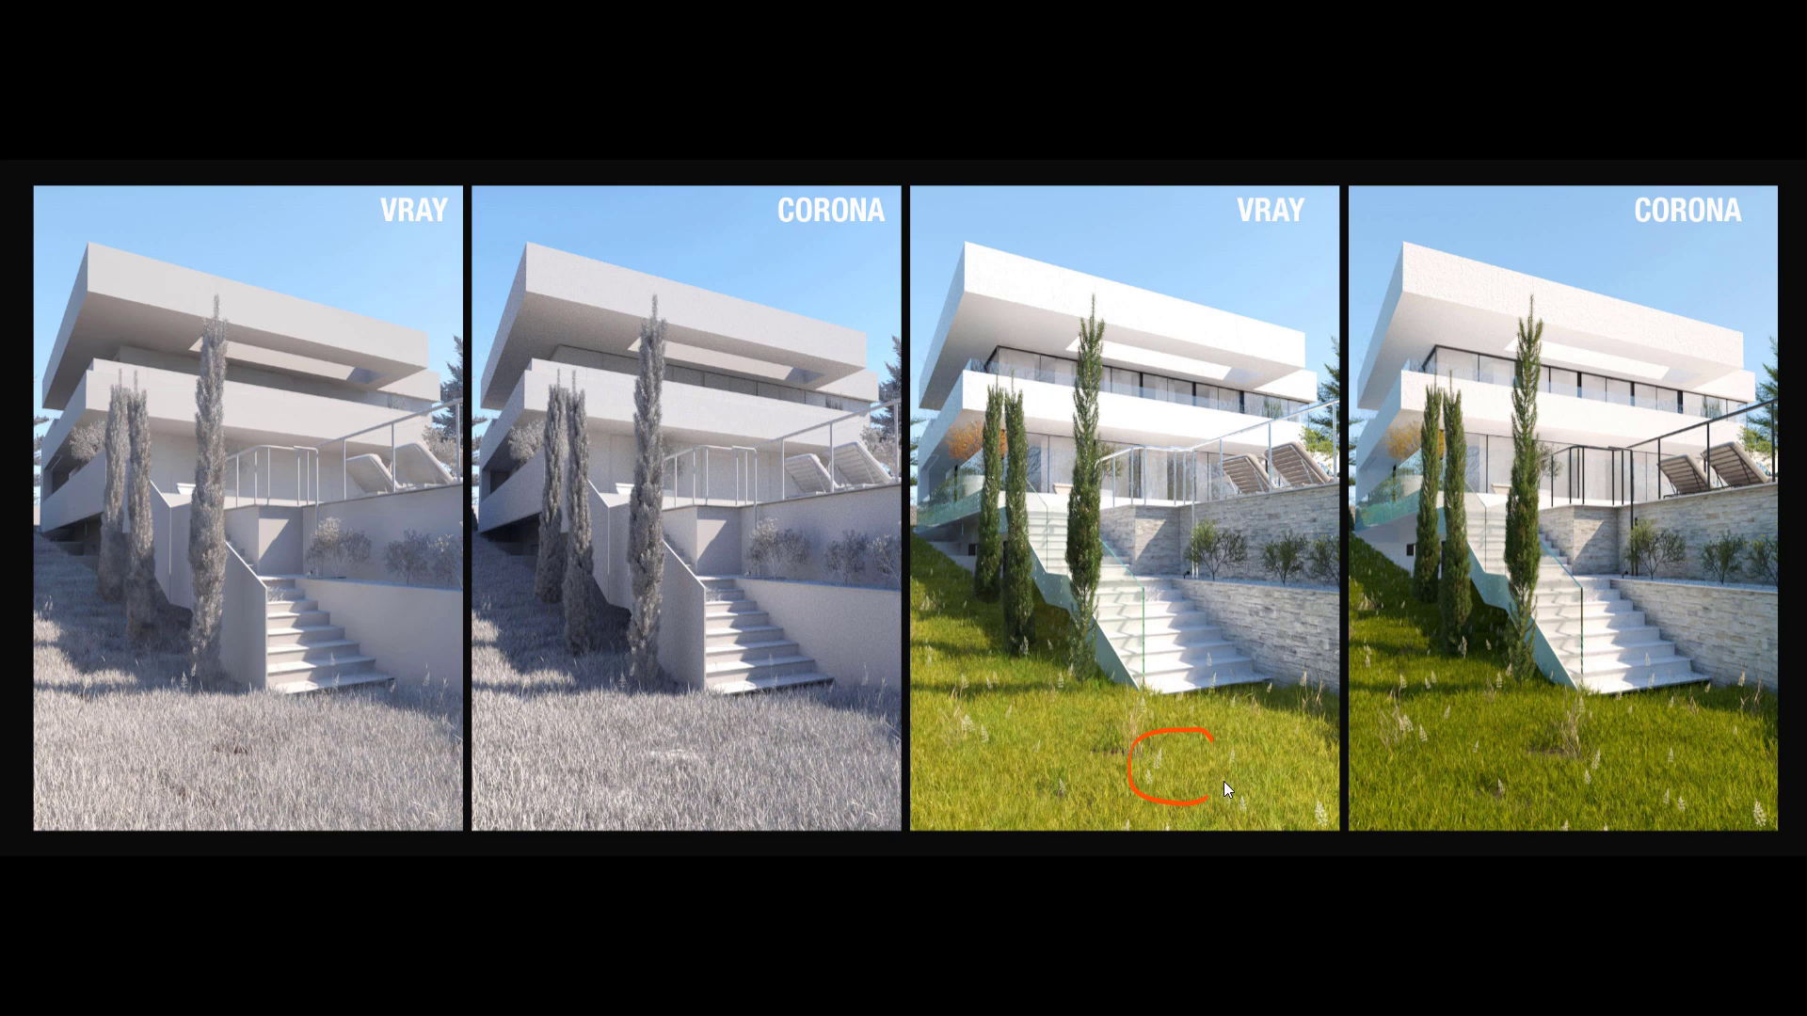
mouse_move(1401, 745)
mouse_down()
mouse_move(1554, 787)
mouse_move(1641, 767)
mouse_move(1476, 698)
mouse_up()
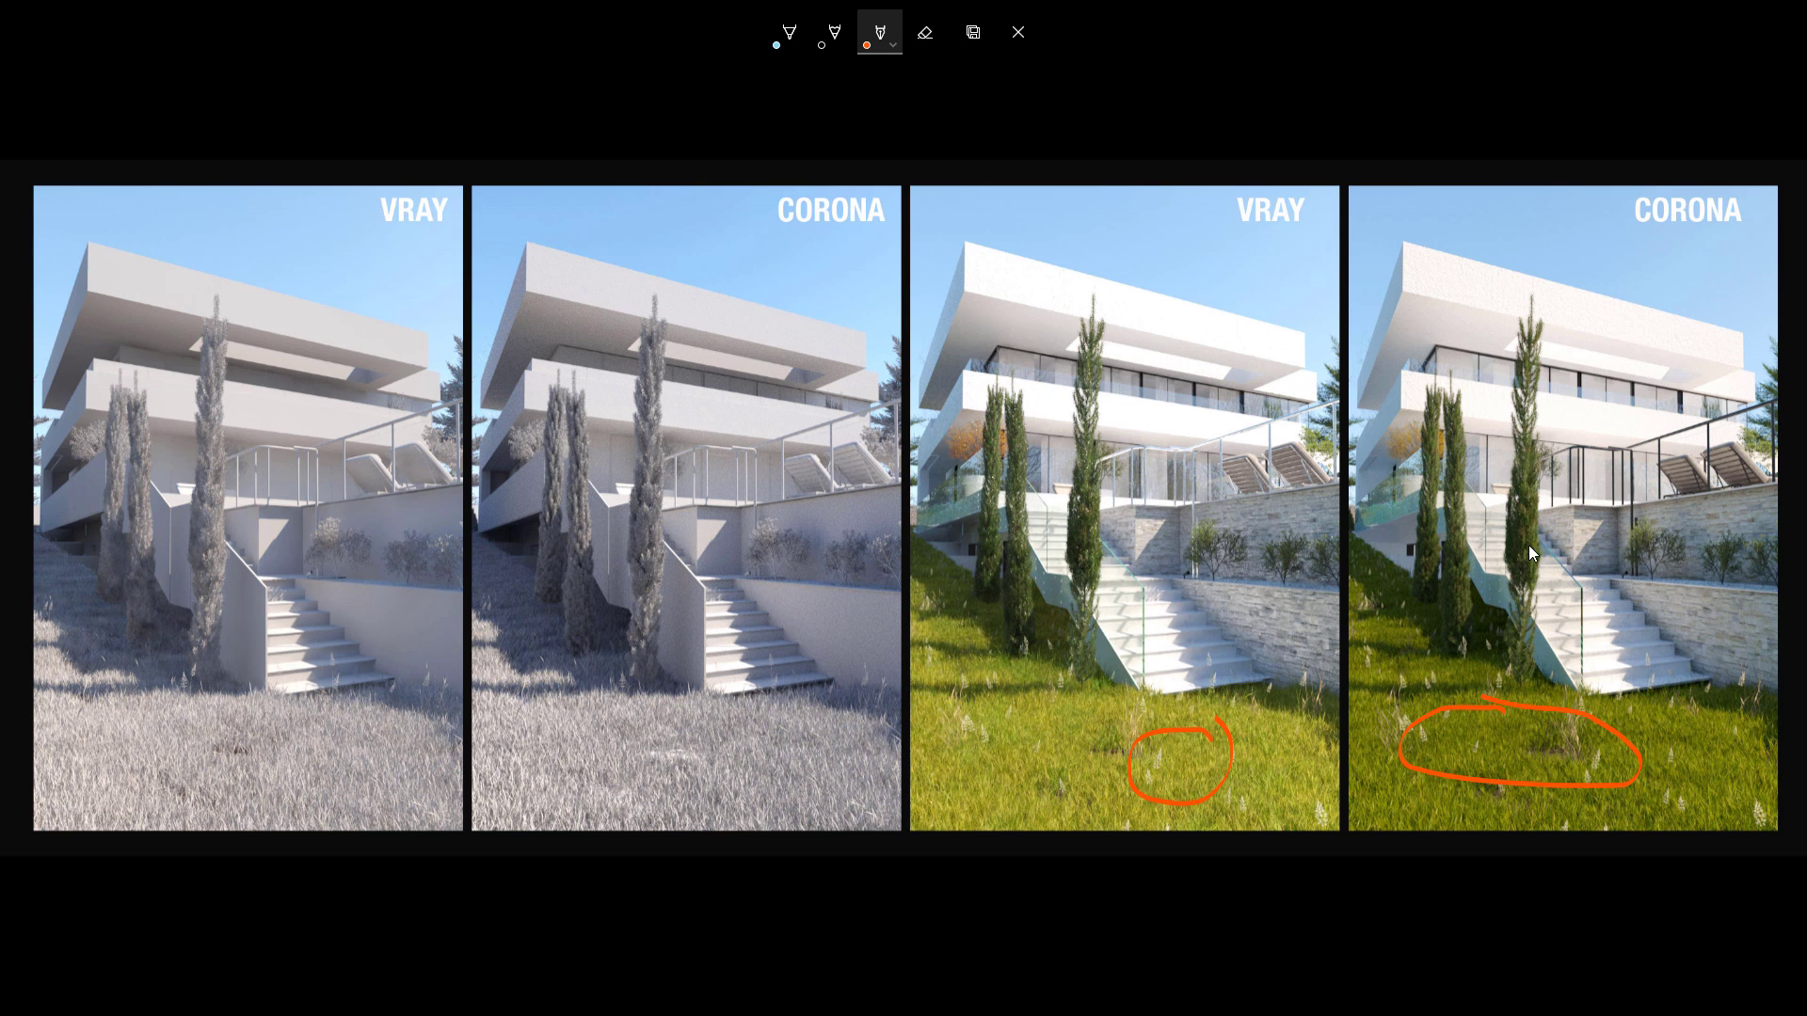
Circle the stone retaining wall beside the stairs in both textured renders and the planter shrubs in both grey clay renders in orange.
mouse_move(1312, 588)
mouse_down()
mouse_move(1279, 576)
mouse_move(1216, 656)
mouse_up()
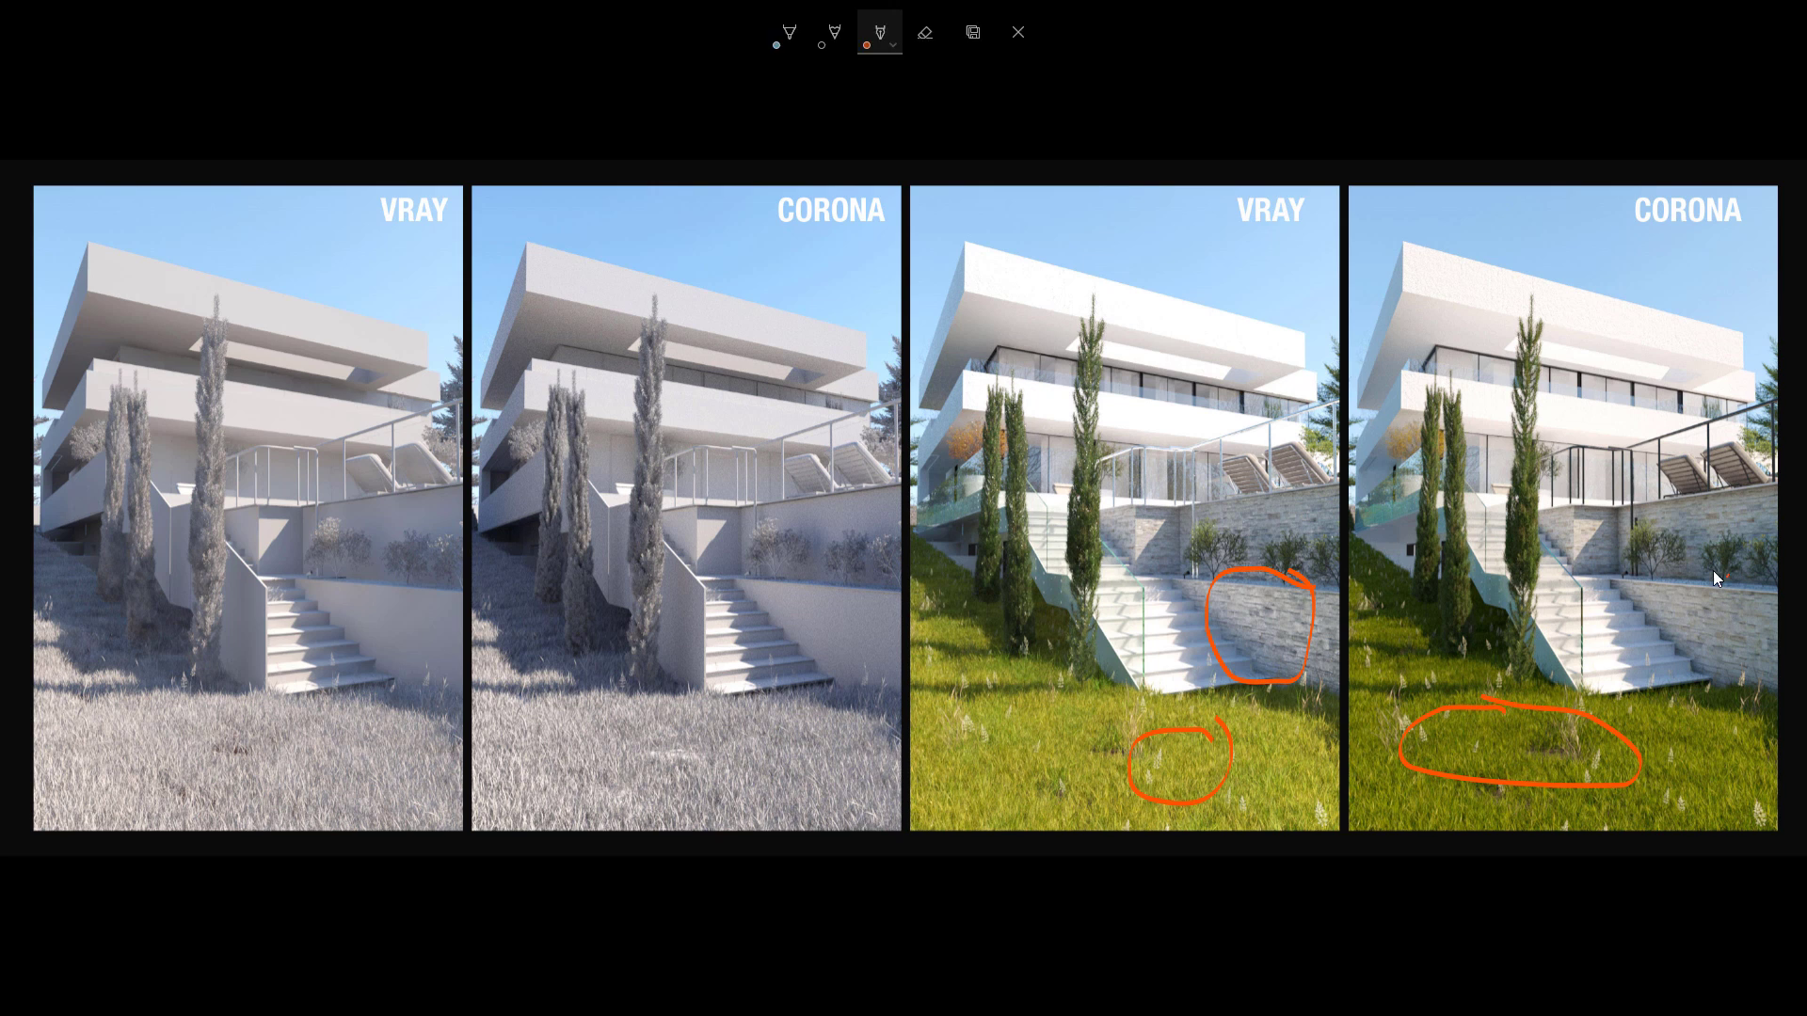
drag(1727, 573, 1638, 600)
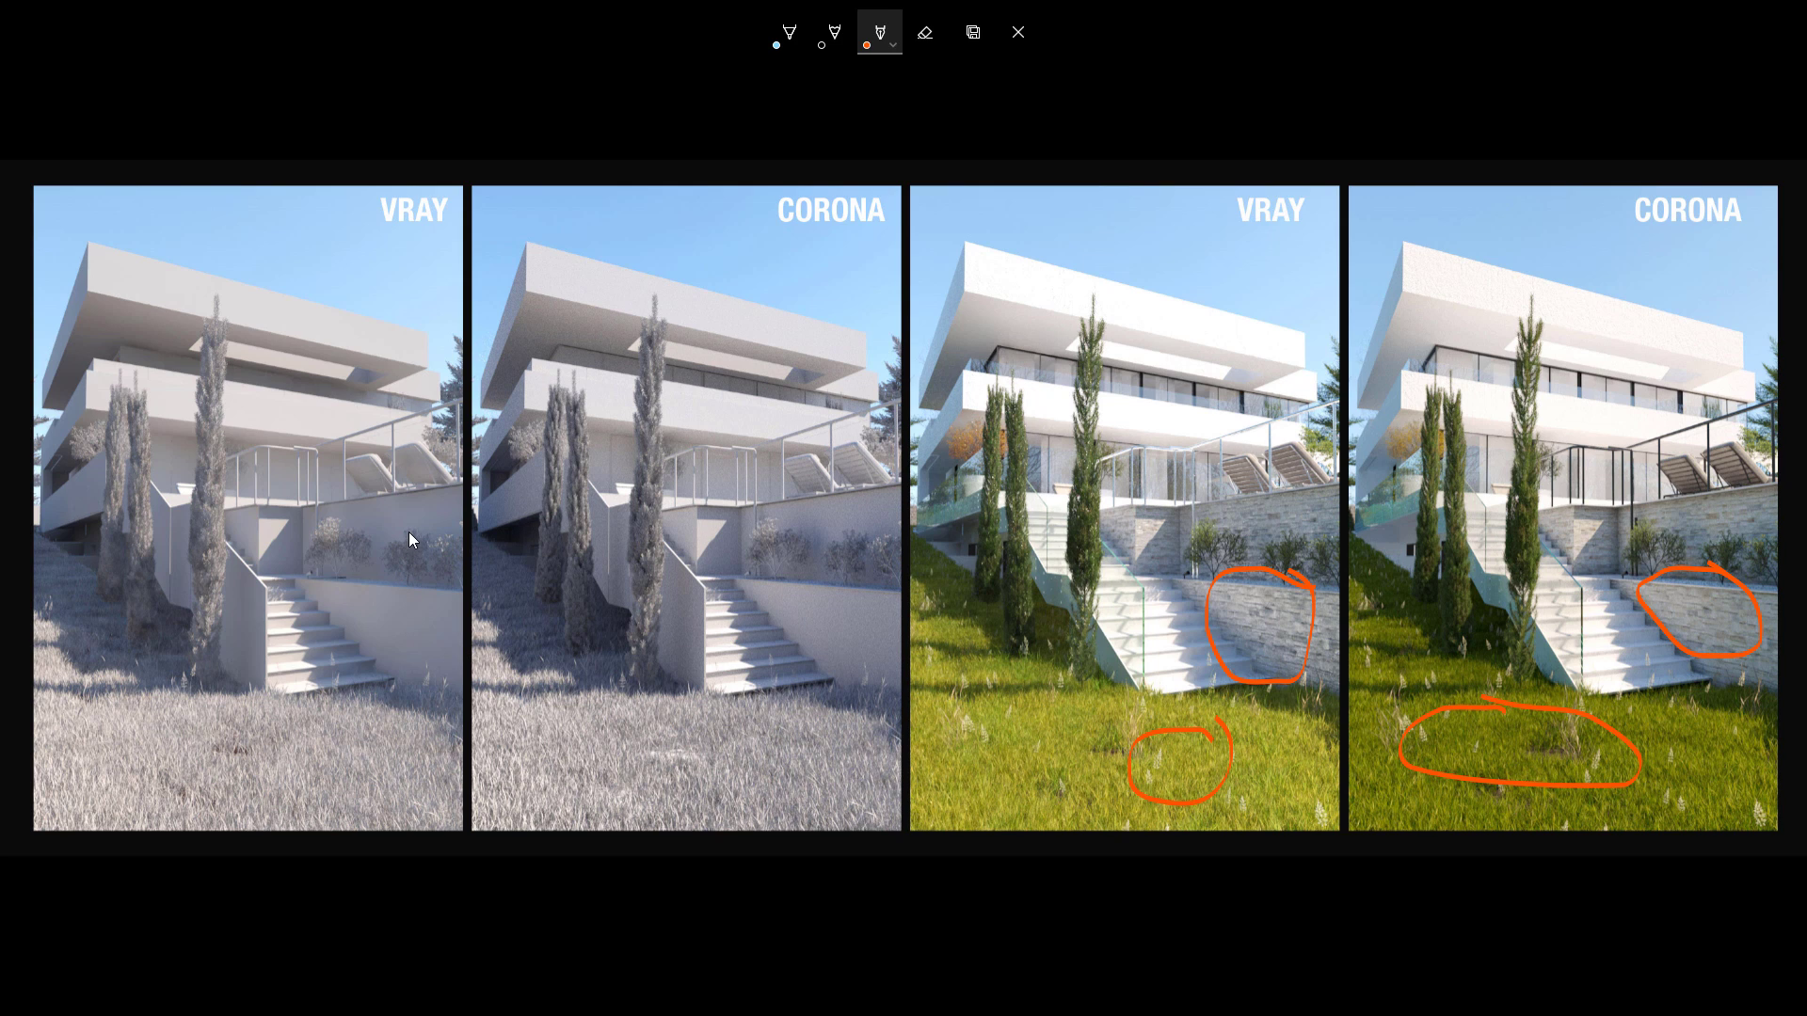
mouse_move(404, 536)
mouse_down()
mouse_move(392, 507)
mouse_move(347, 515)
mouse_up()
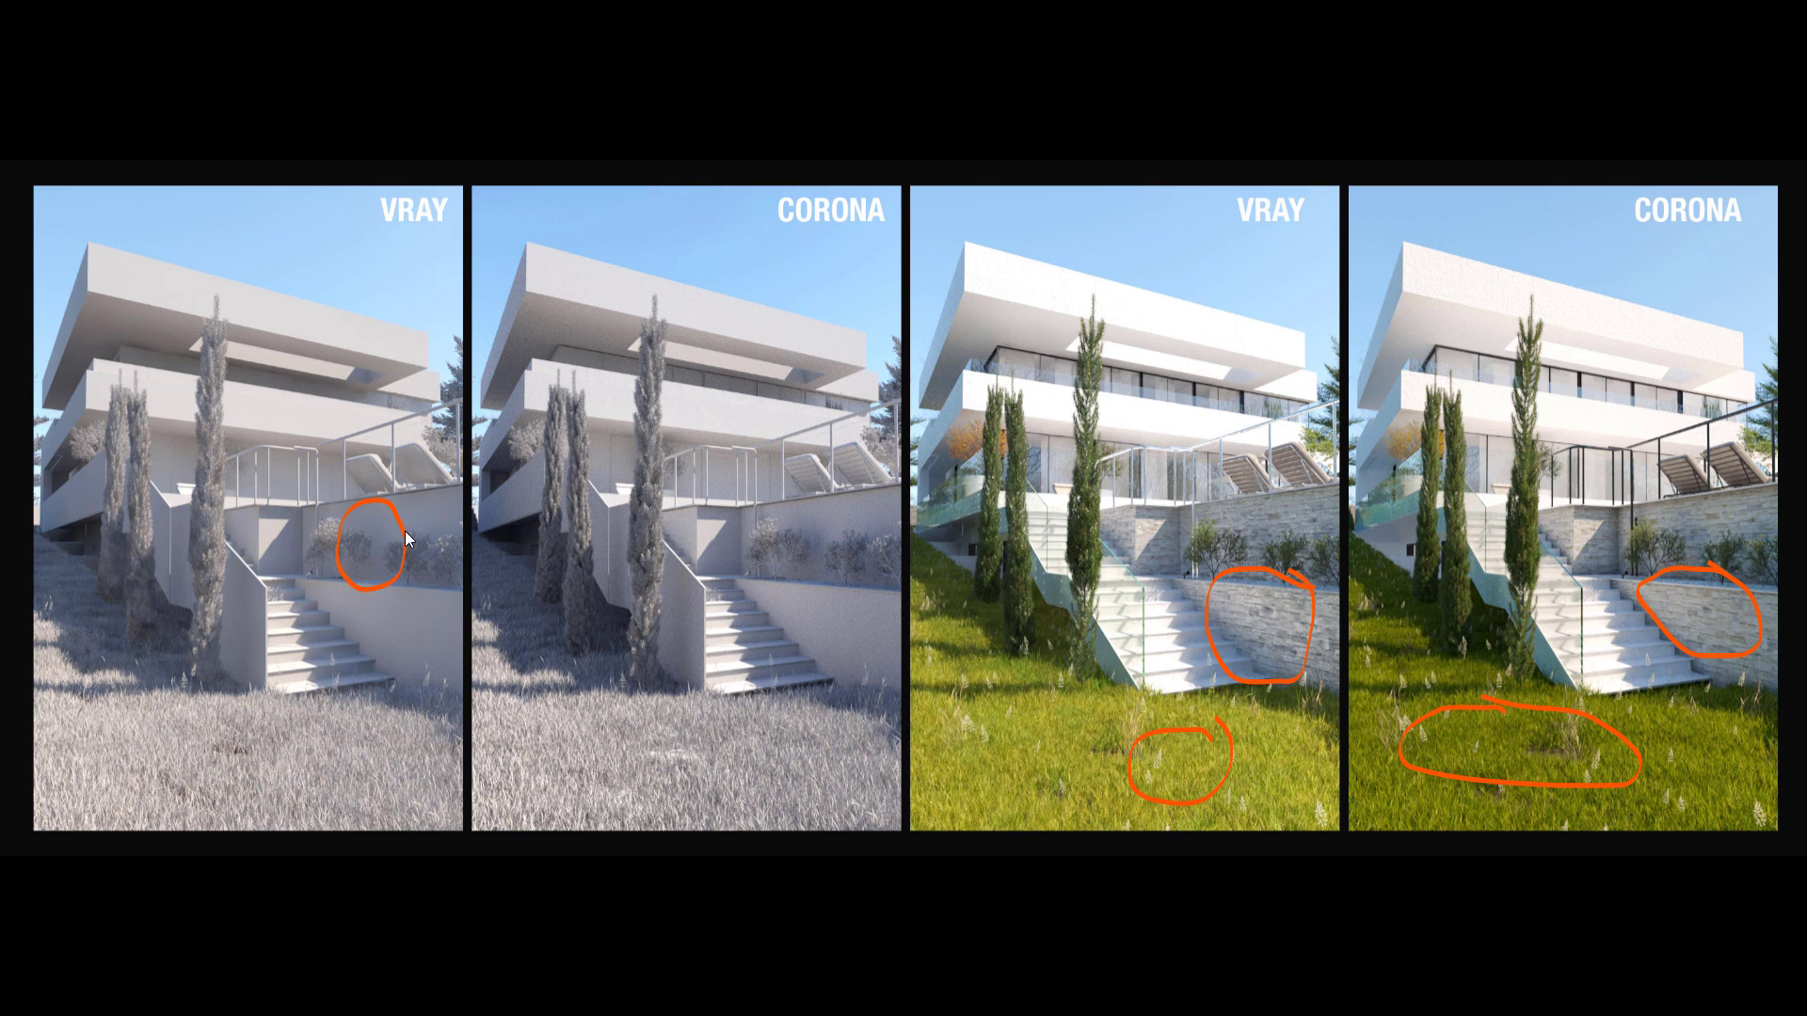
drag(841, 505, 783, 512)
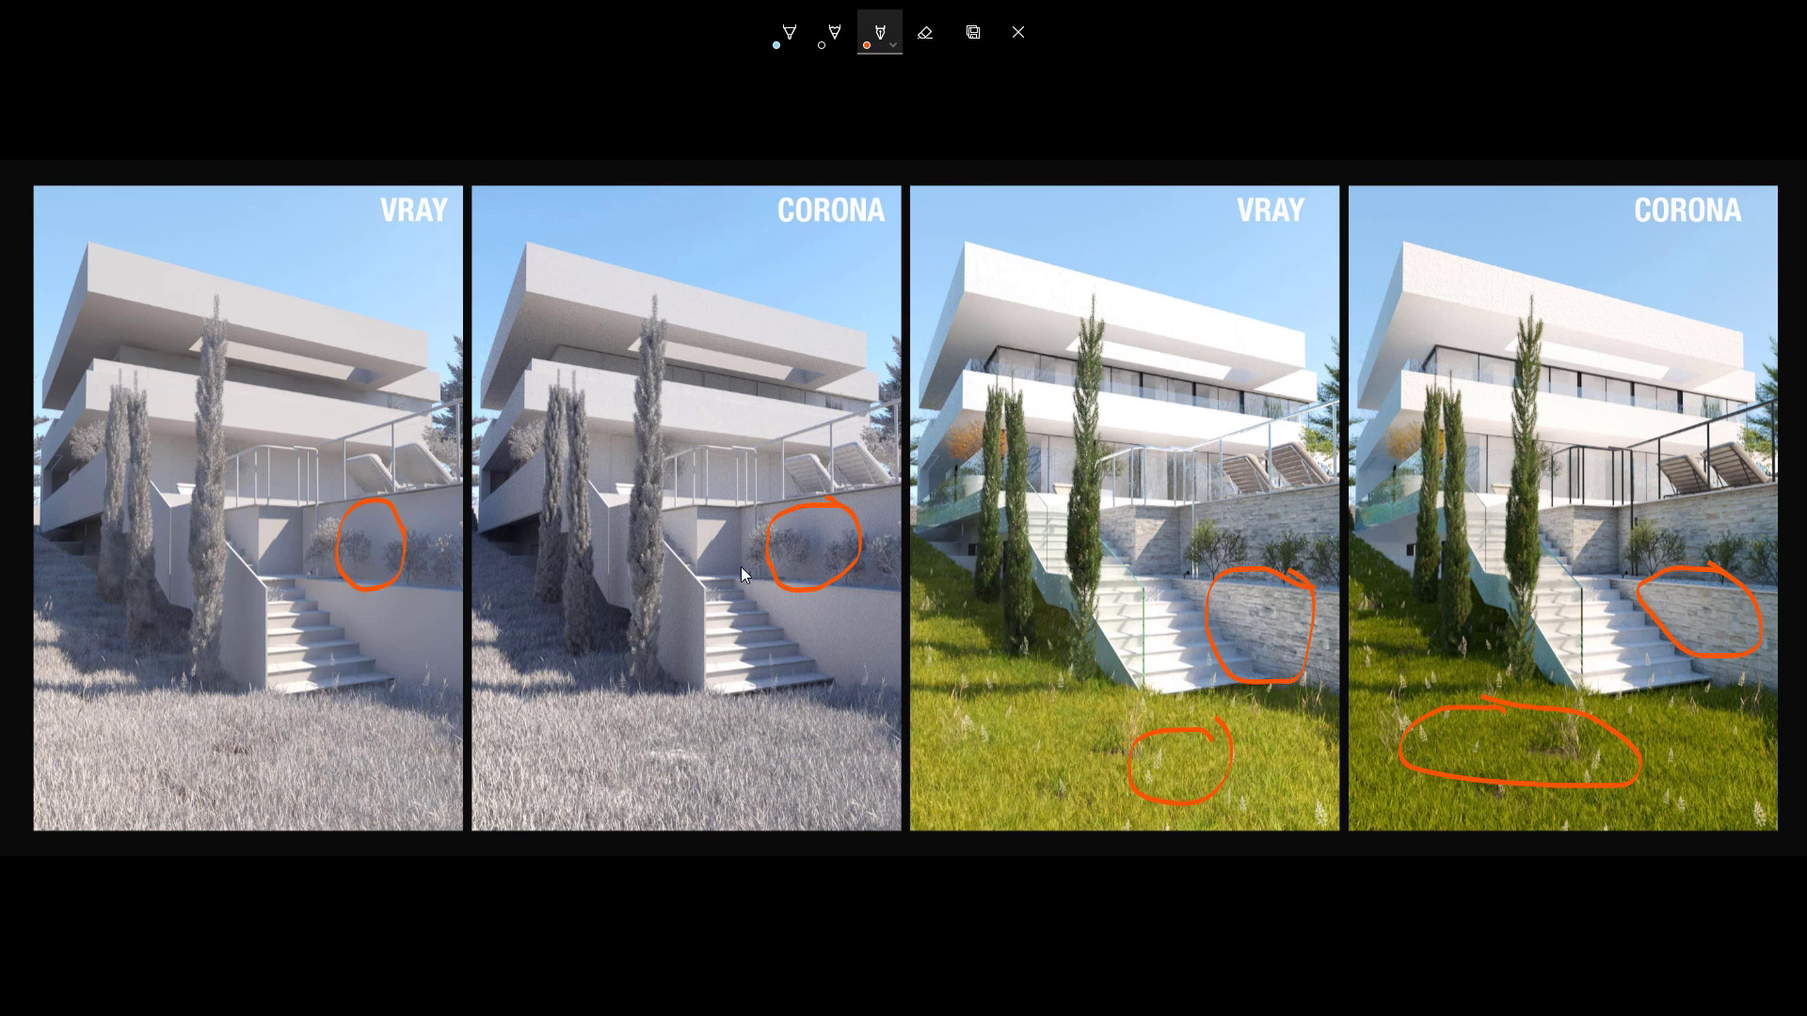
Outline the dark gap under the house and the recessed upper-floor balcony in orange on both the VRAY and CORONA clay renders.
drag(90, 523, 37, 523)
drag(524, 514, 481, 555)
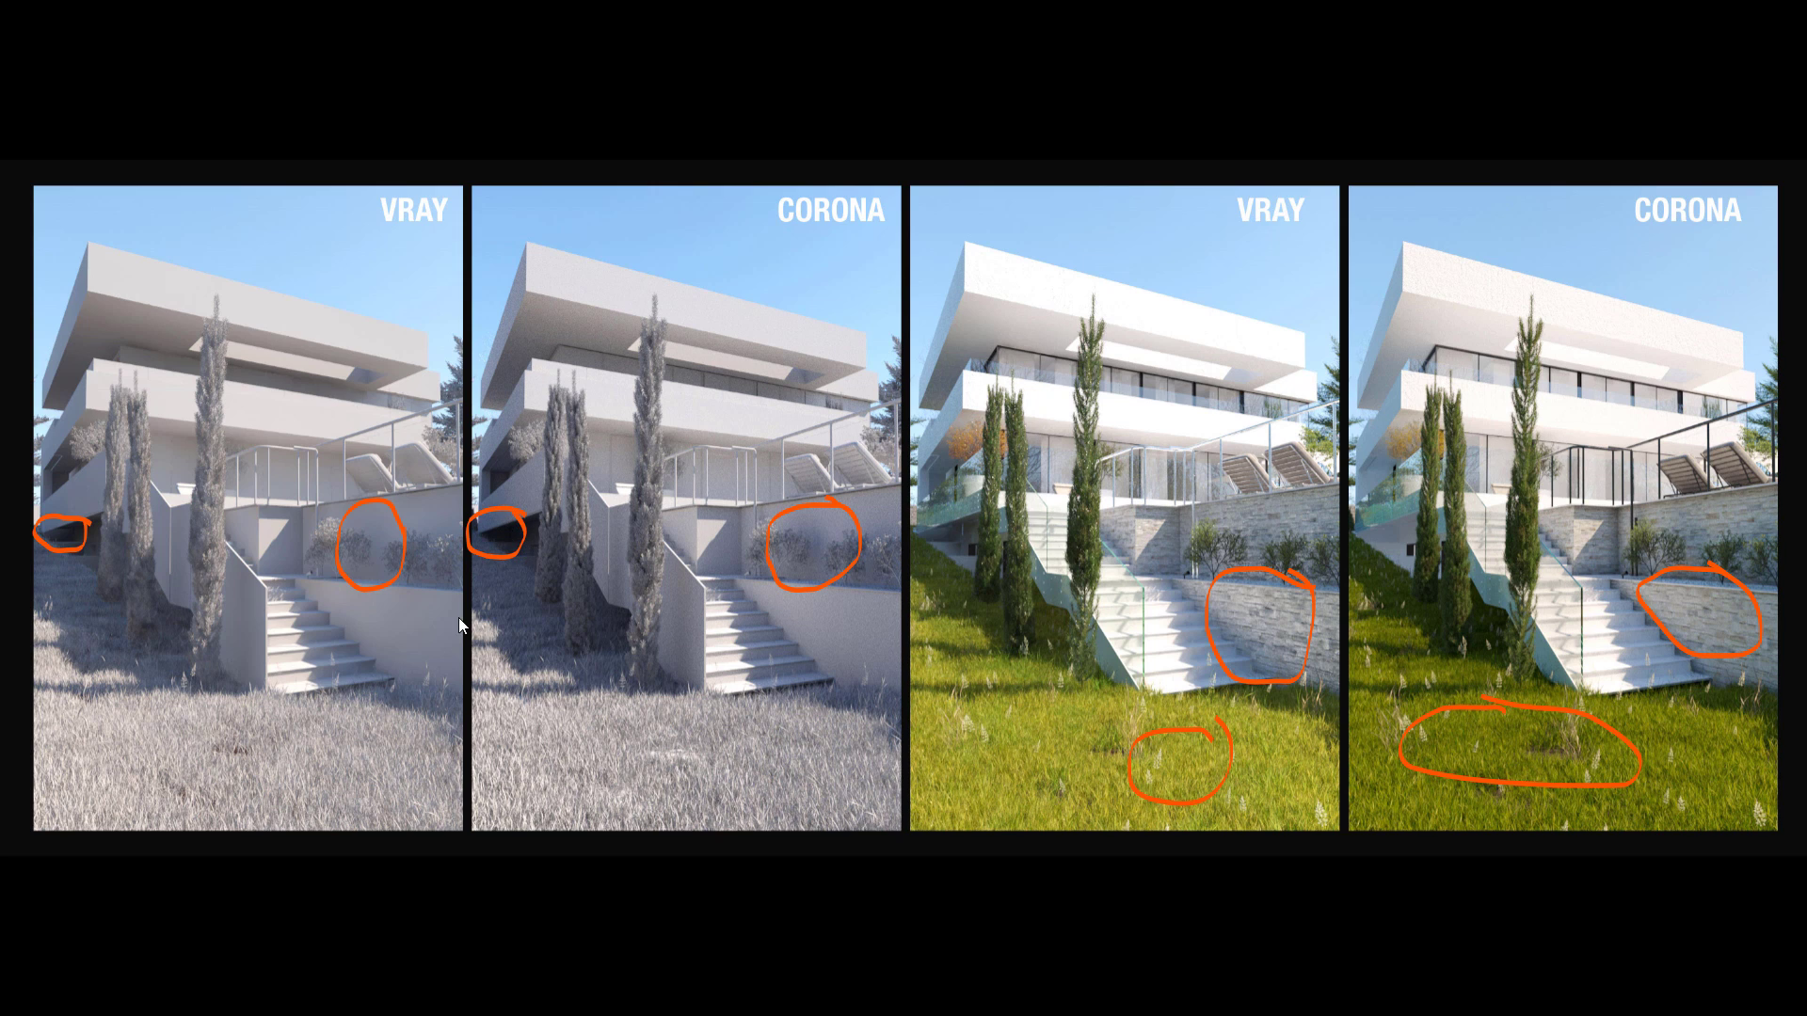
drag(553, 359, 616, 359)
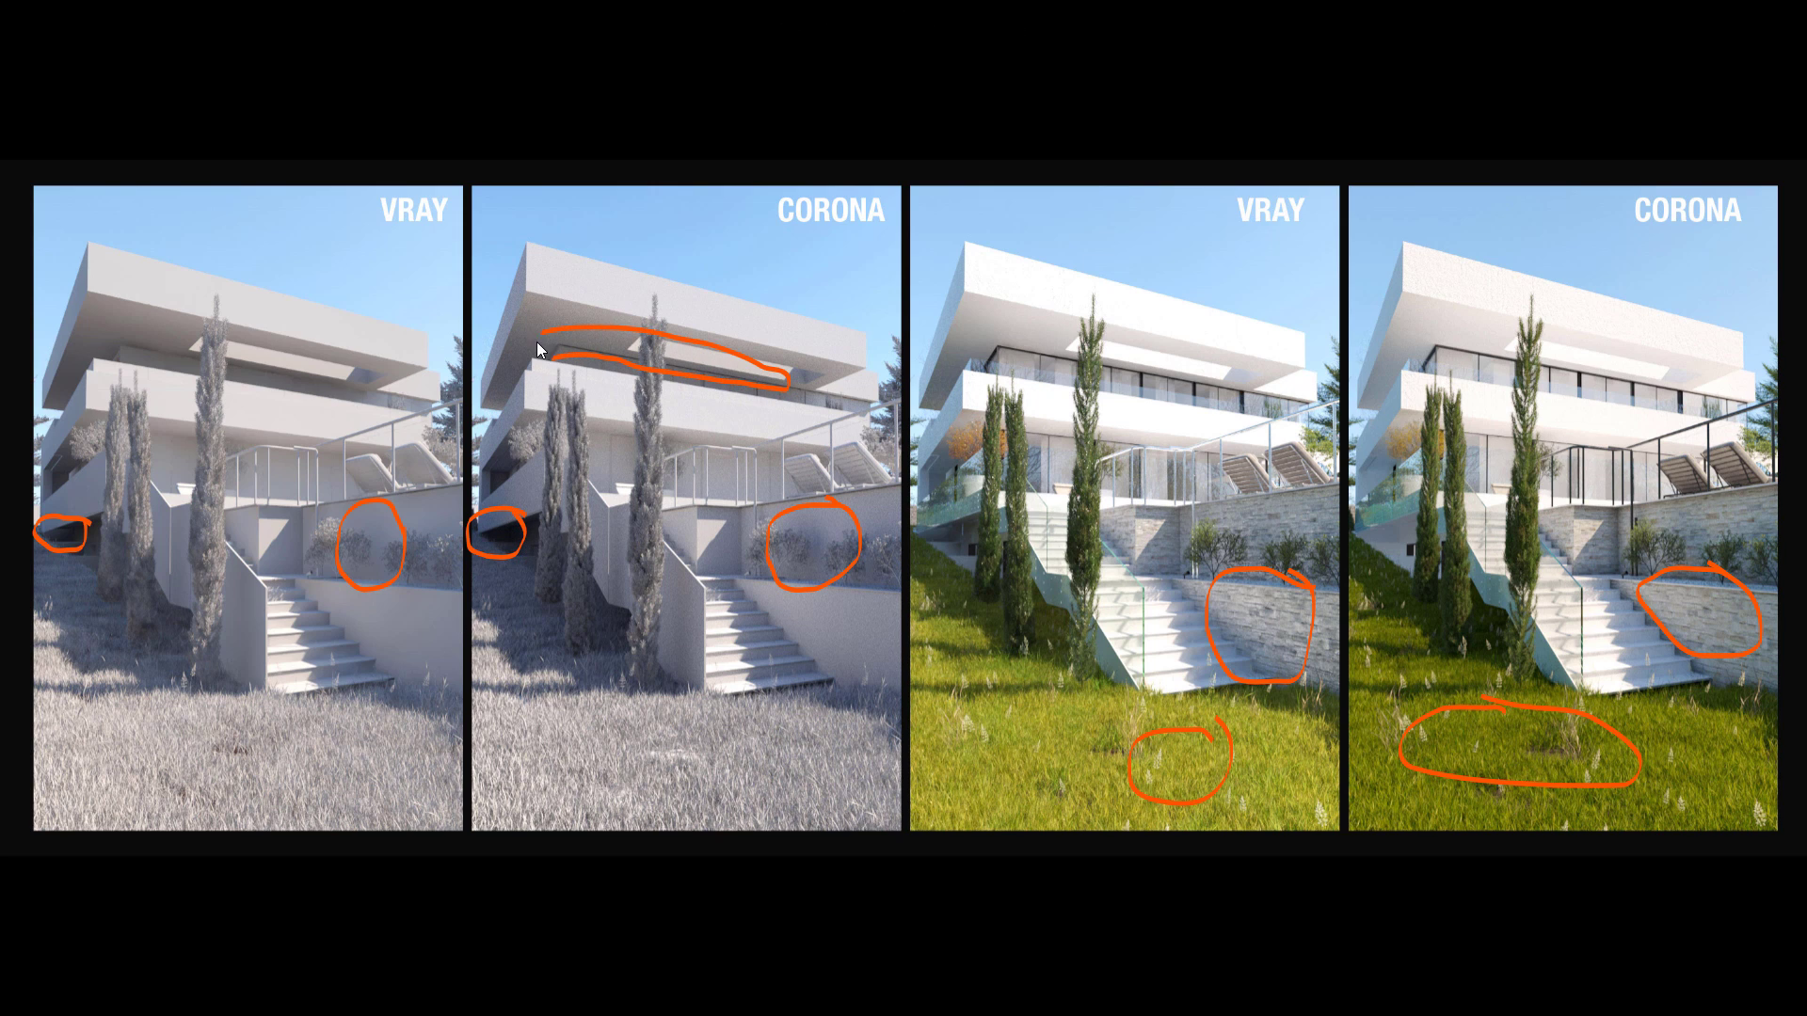
drag(119, 329, 111, 354)
mouse_move(340, 370)
mouse_down()
mouse_move(204, 322)
mouse_move(110, 325)
mouse_up()
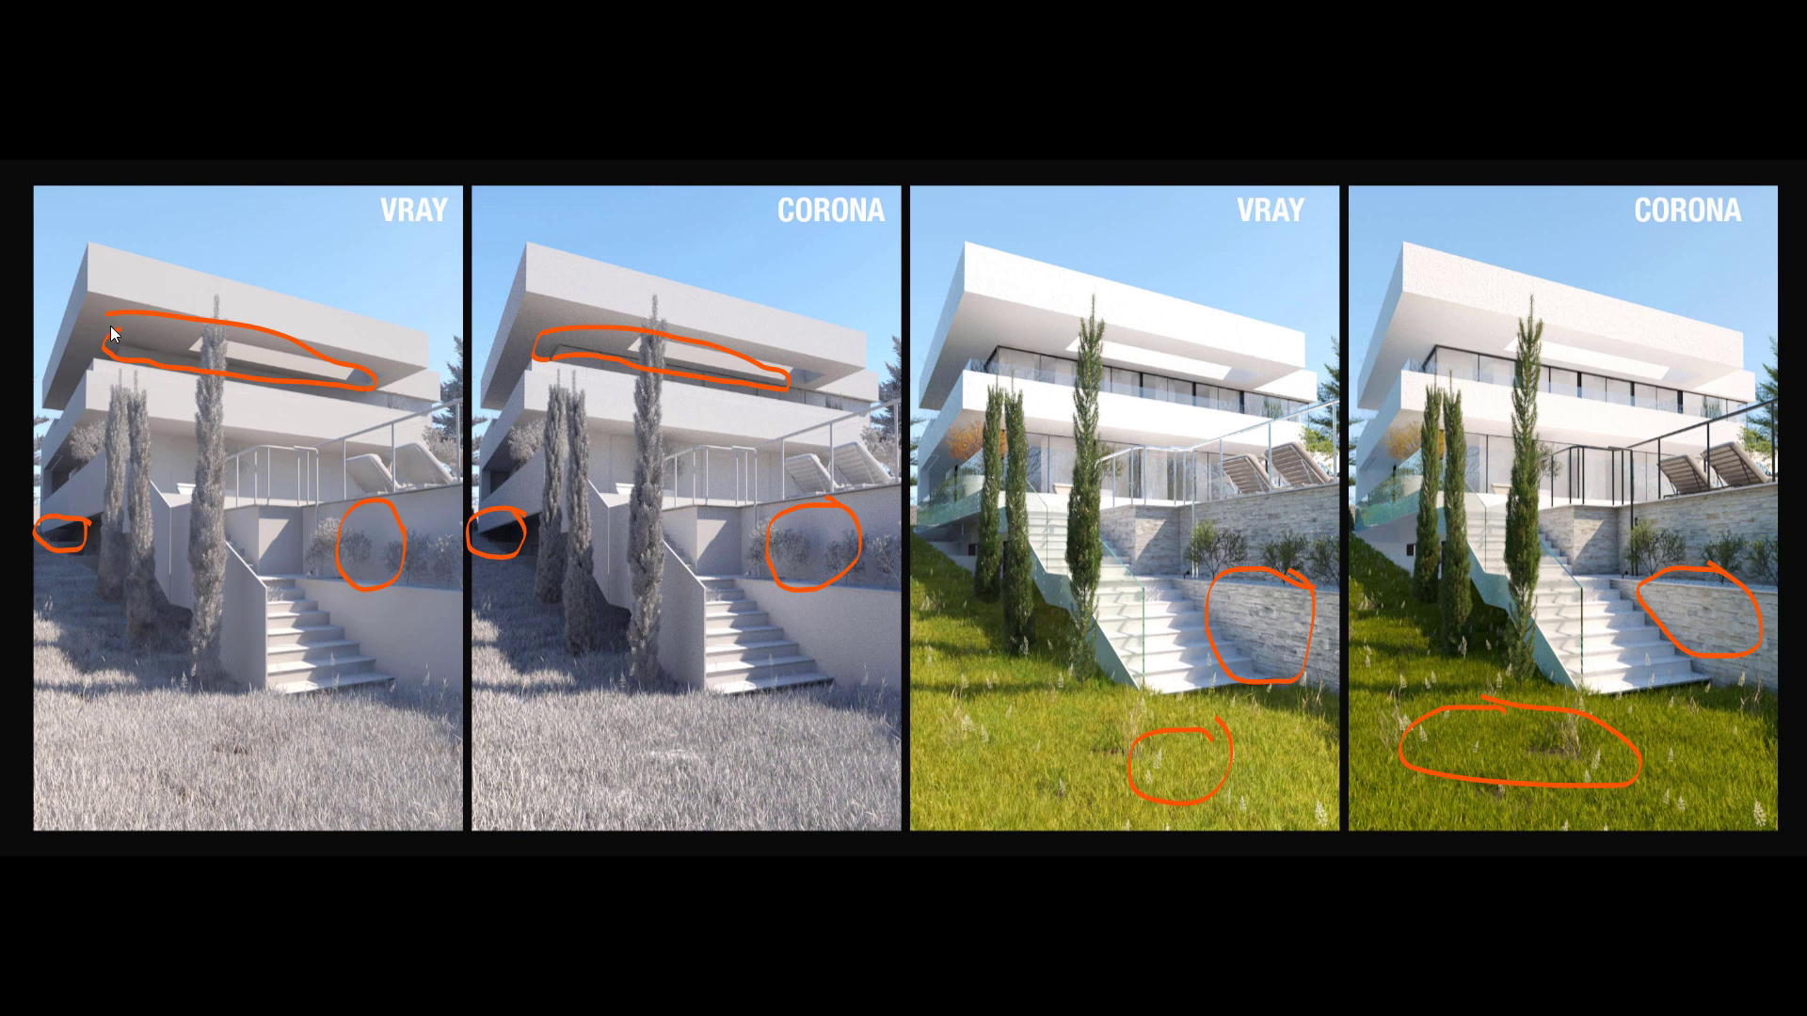